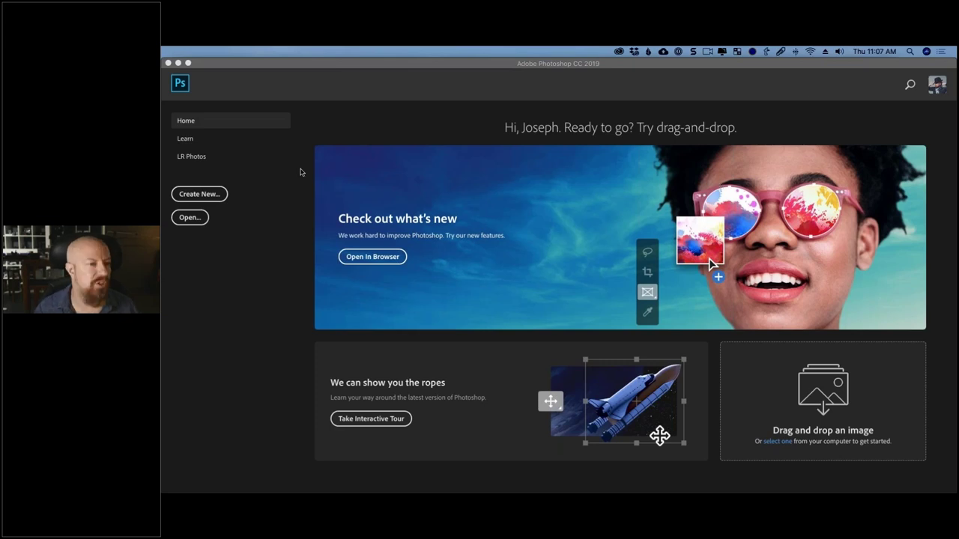
Open the raw photo P1000114.RW2 in Camera Raw and inspect the noise around the fretting hand at up to 200%.
left_click(189, 217)
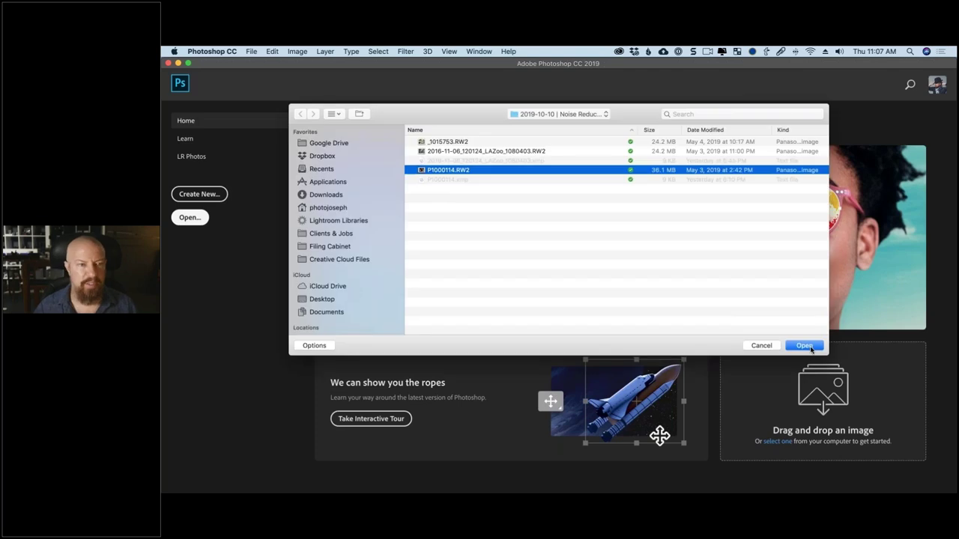
key("Return")
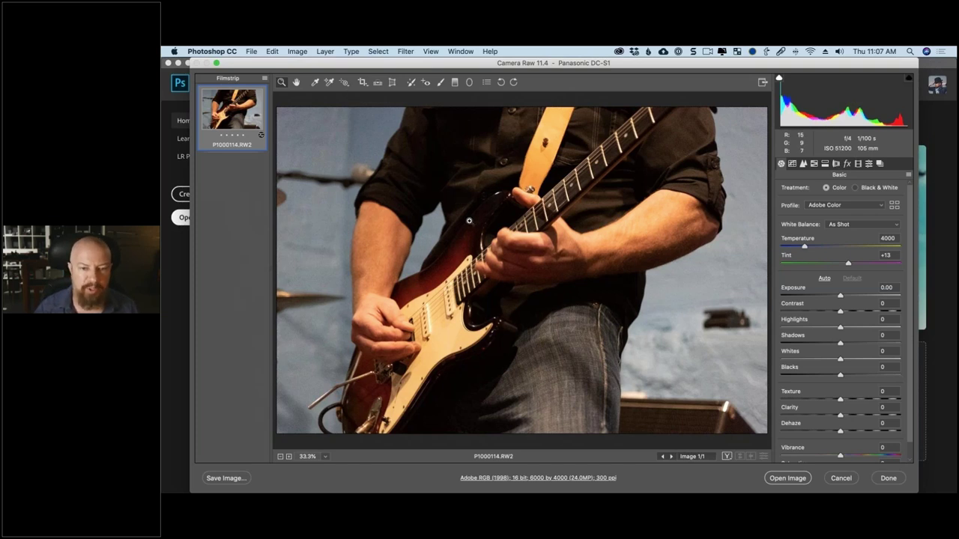
left_click(531, 230)
left_click(531, 230)
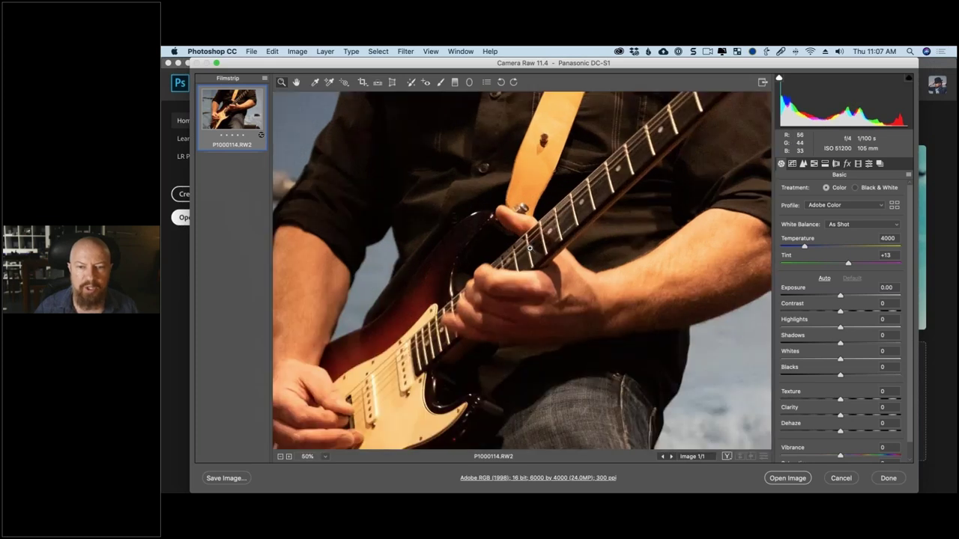
left_click(530, 248)
left_click(534, 280)
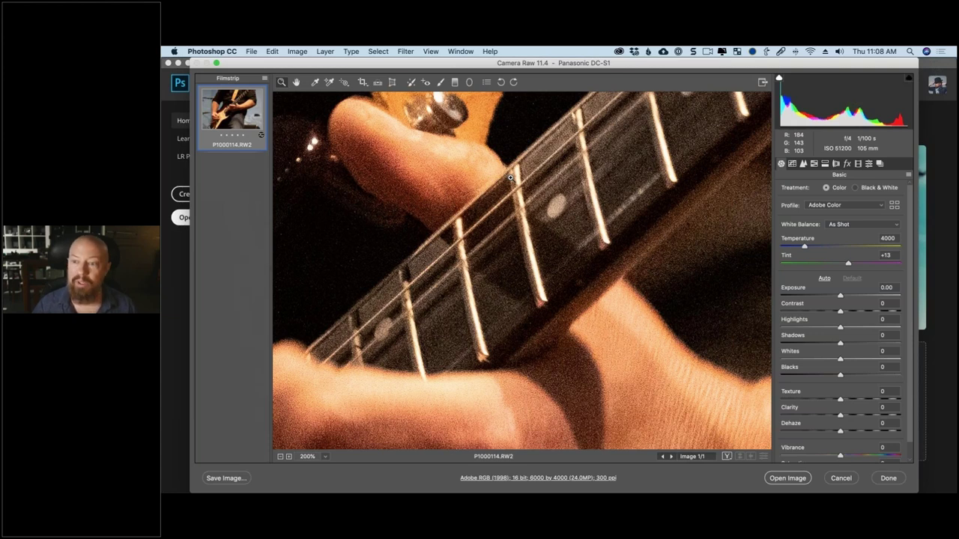
key("super+0")
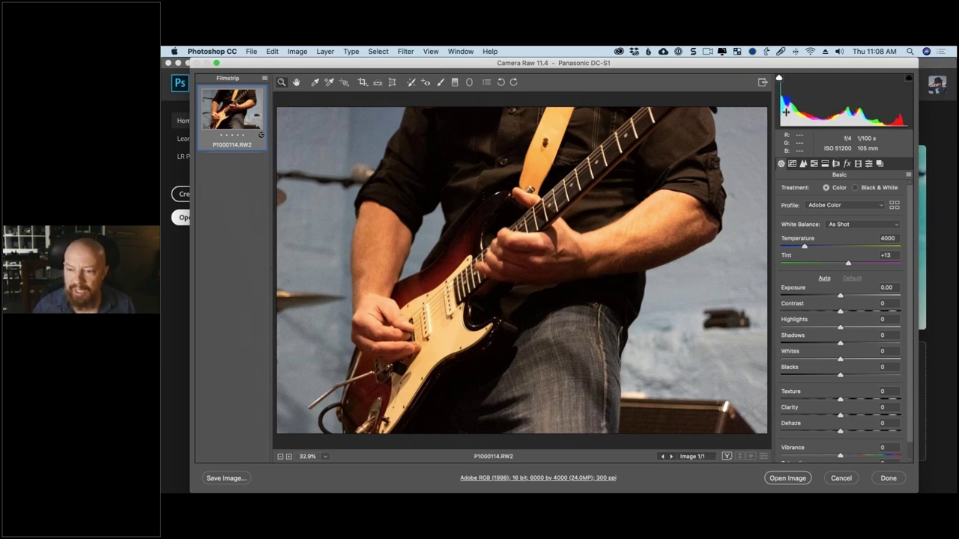
Keep Shadows at 0 and open the raw photo as a normal image for editing.
left_click_drag(851, 344, 864, 344)
double_click(865, 344)
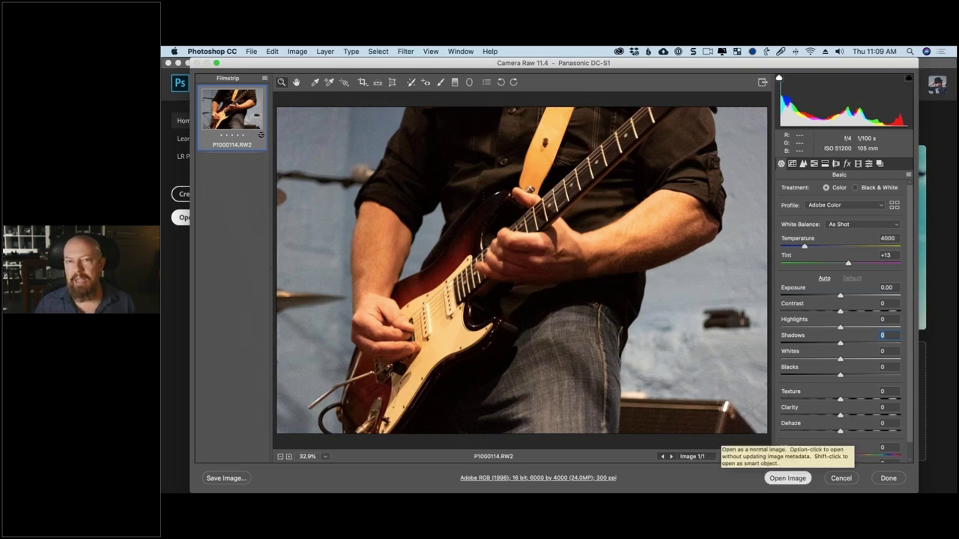
left_click(790, 480)
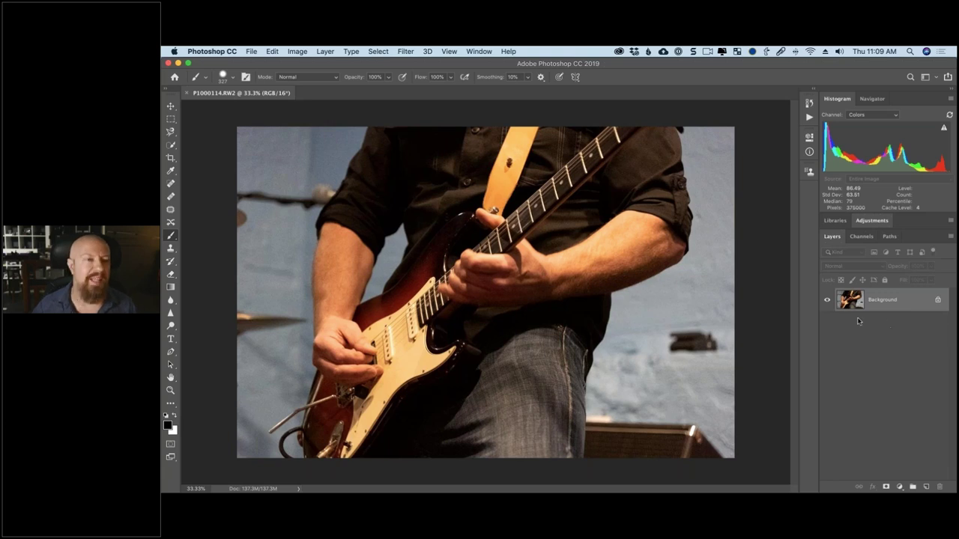
Launch the Nik Collection Selective Tool and enlarge its palette to show all the plug-in groups.
left_click(252, 51)
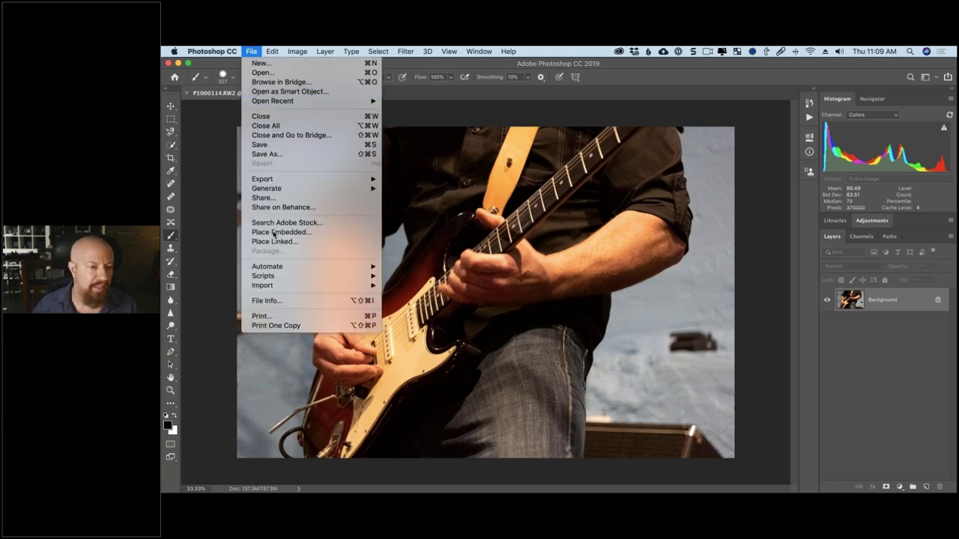
mouse_move(281, 271)
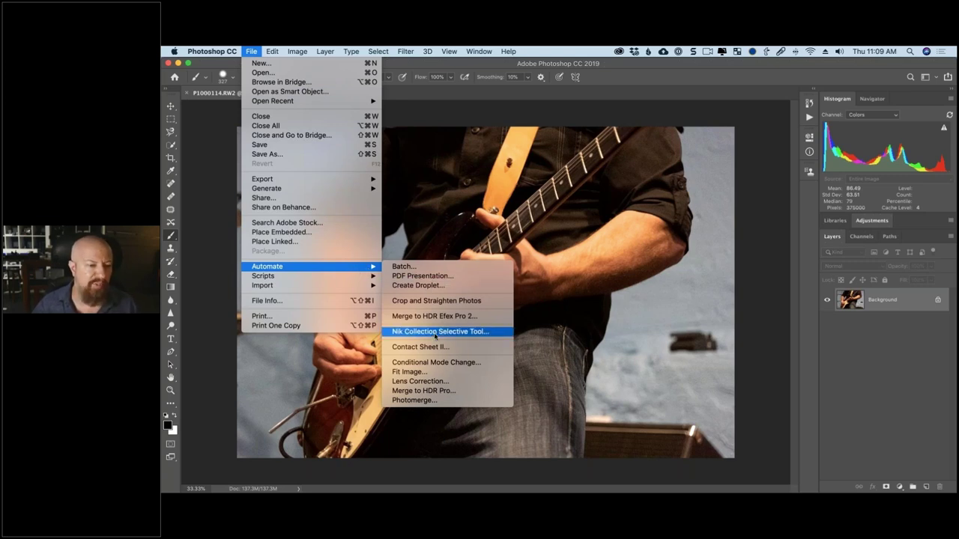
left_click(488, 334)
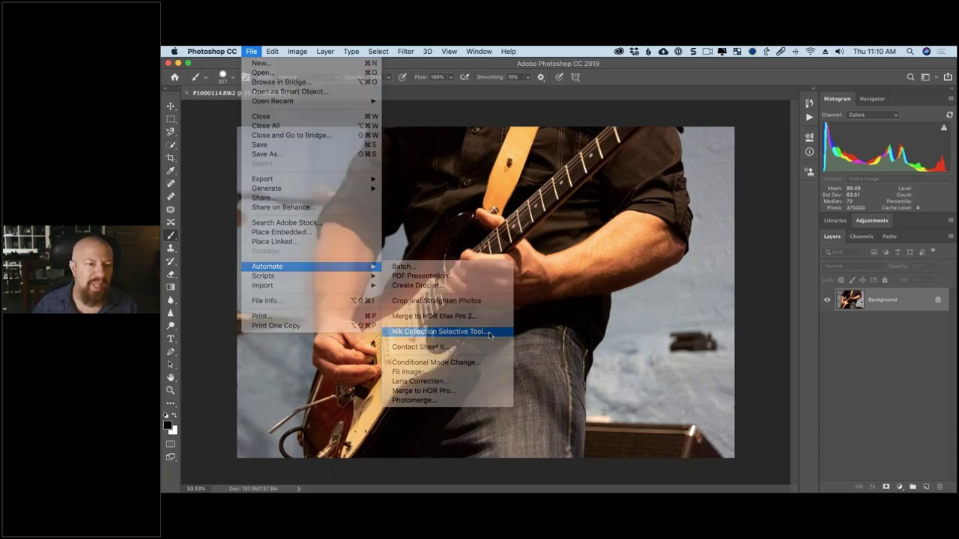
left_click_drag(321, 149, 339, 450)
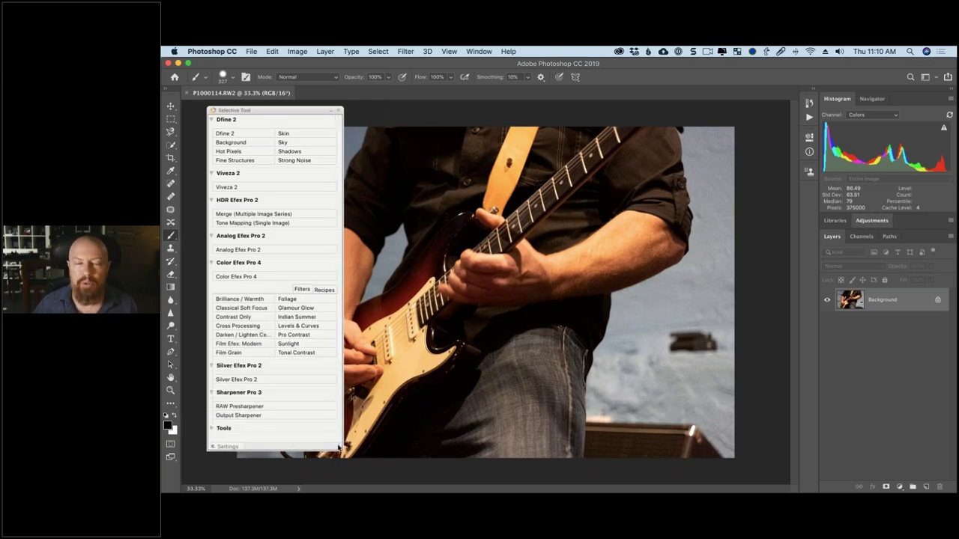
Set the Selective Tool to "do not automatically open the Selective Tool" when Photoshop launches.
left_click(219, 446)
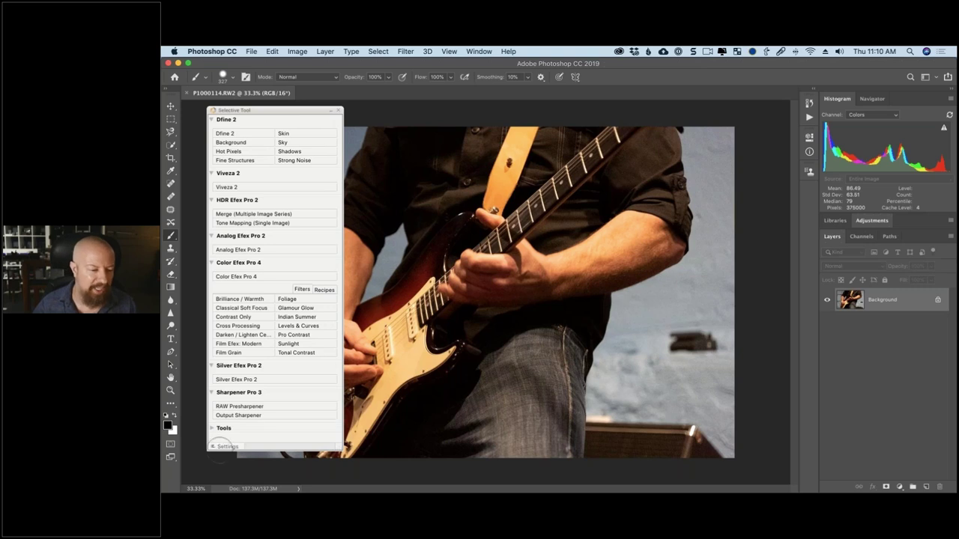
left_click(225, 447)
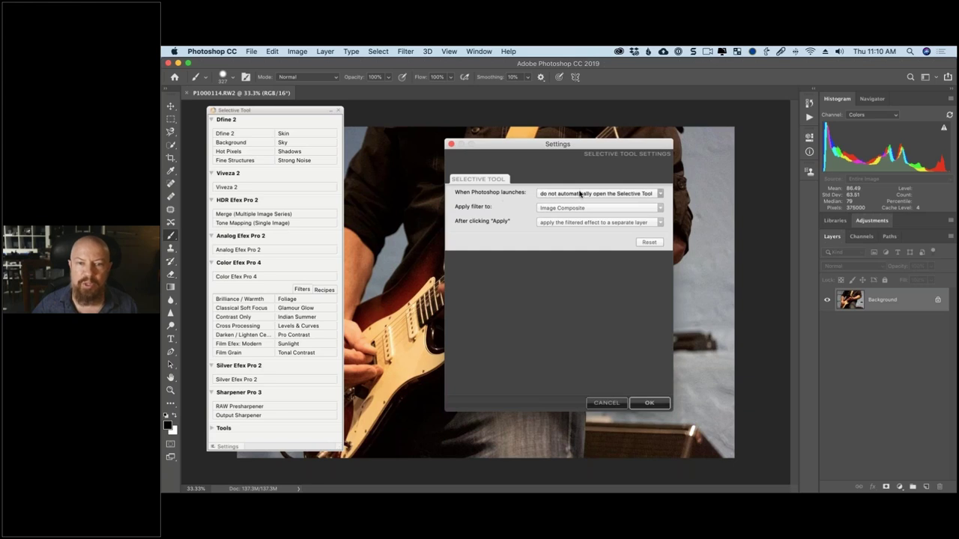
left_click(543, 194)
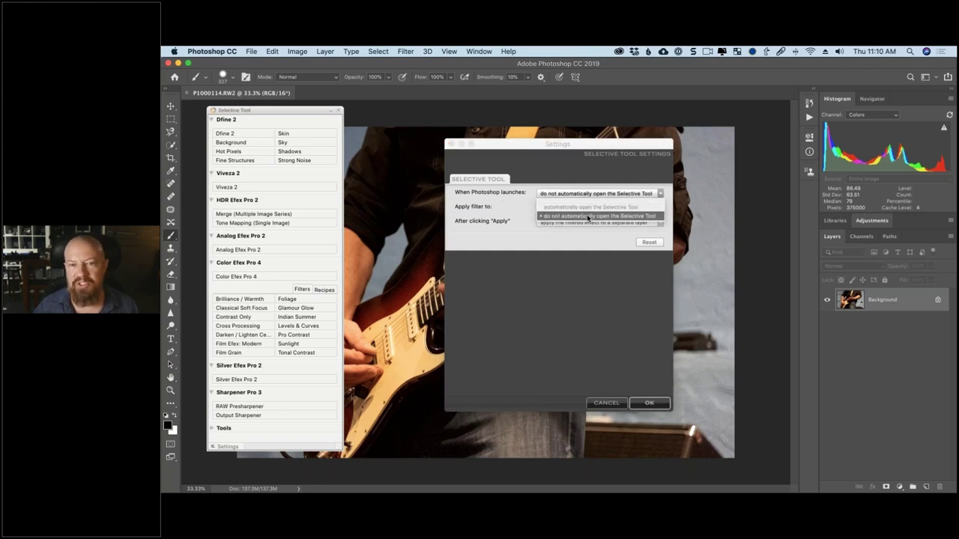
left_click(501, 216)
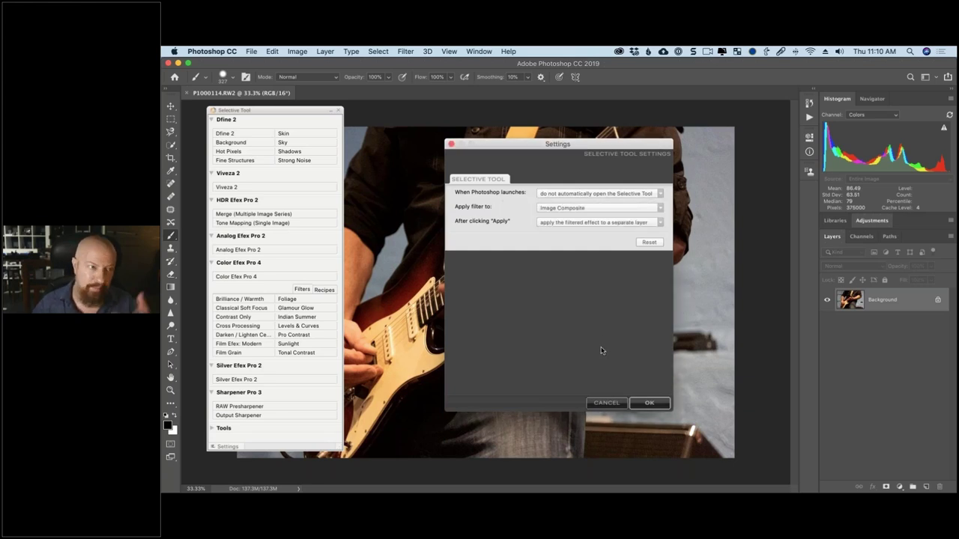
left_click(646, 403)
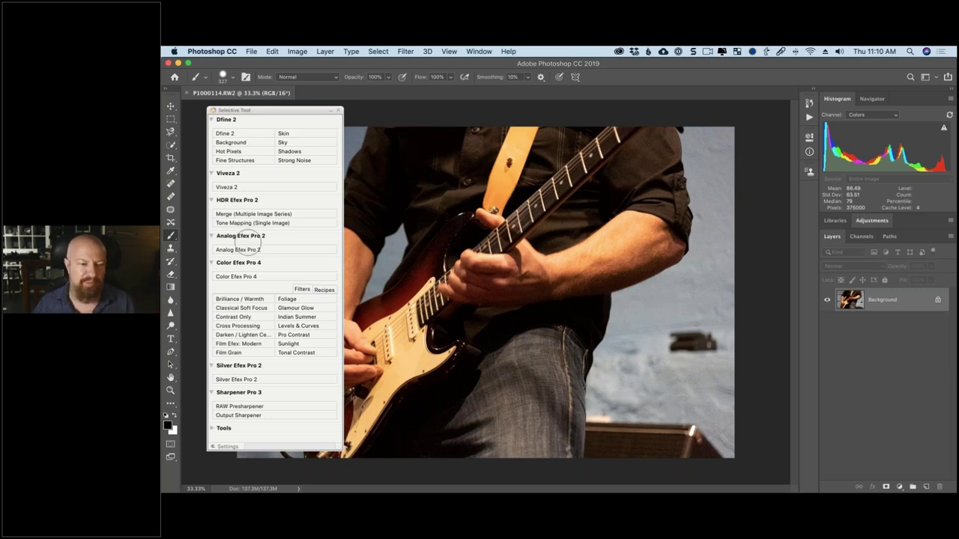
Collapse every plug-in group from Viveza 2 to Sharpener Pro 3, then shrink the Selective Tool palette around Dfine 2 and move it off the photo.
left_click(212, 173)
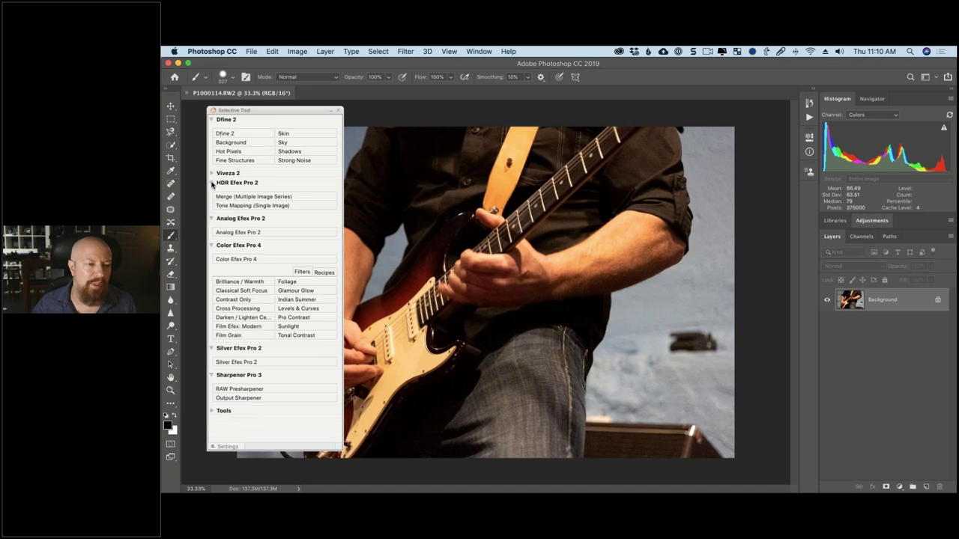
left_click(212, 183)
left_click(212, 192)
left_click(212, 203)
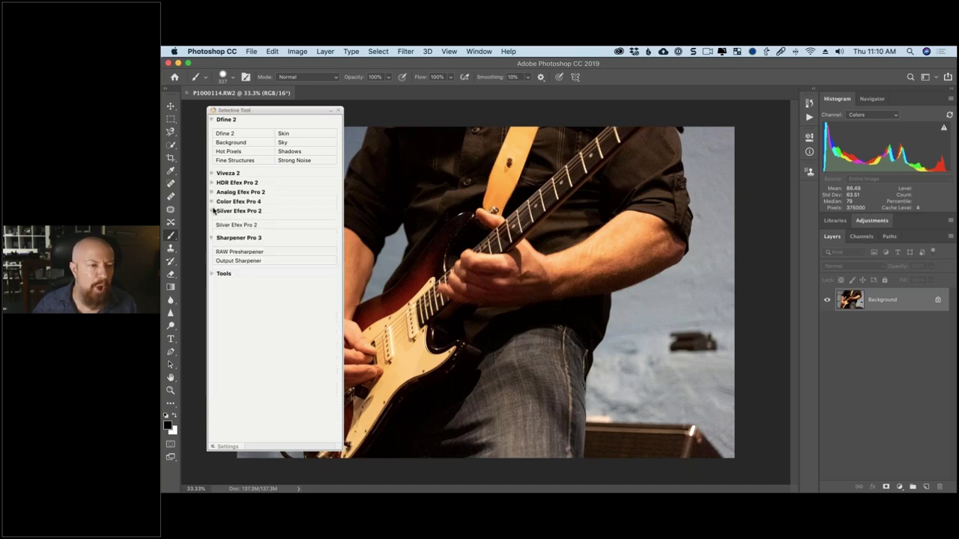
left_click(212, 211)
left_click(212, 221)
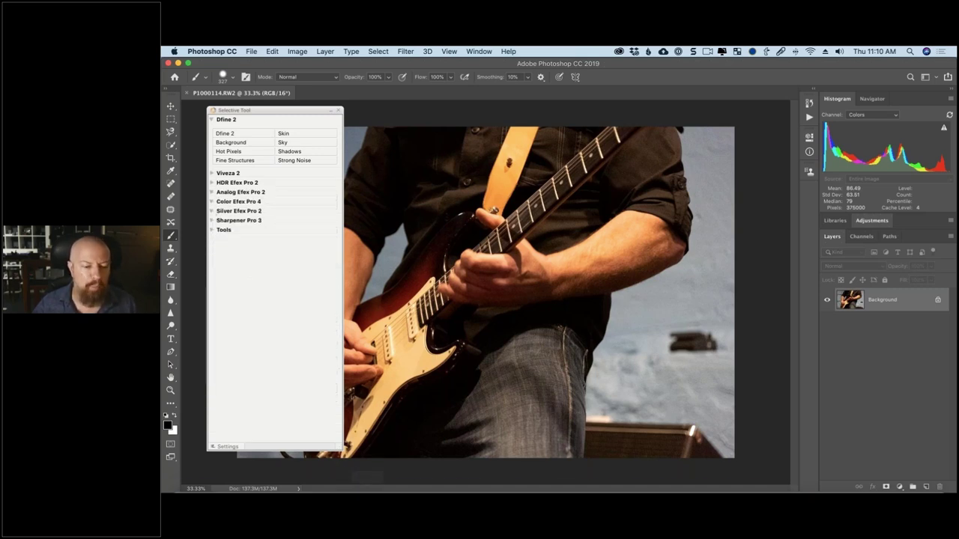
left_click_drag(341, 448, 341, 180)
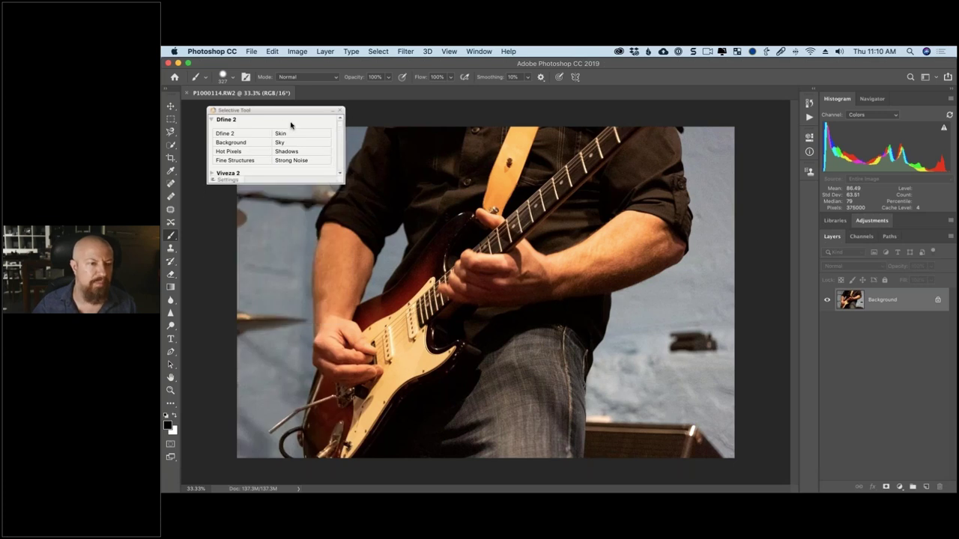
left_click_drag(224, 111, 208, 107)
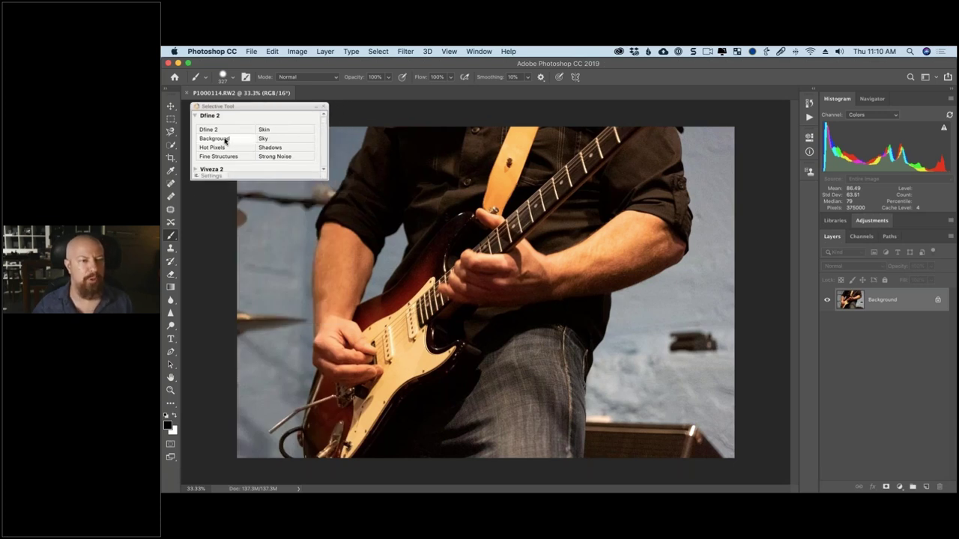
Switch to System Preferences and enlarge the cursor to just over halfway between Normal and Large in the Accessibility display settings.
mouse_move(534, 488)
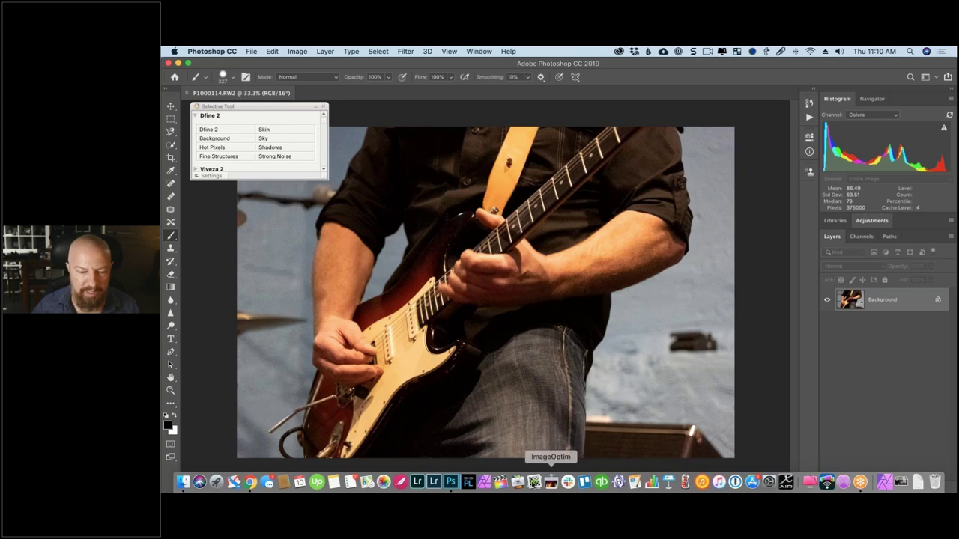
left_click(770, 481)
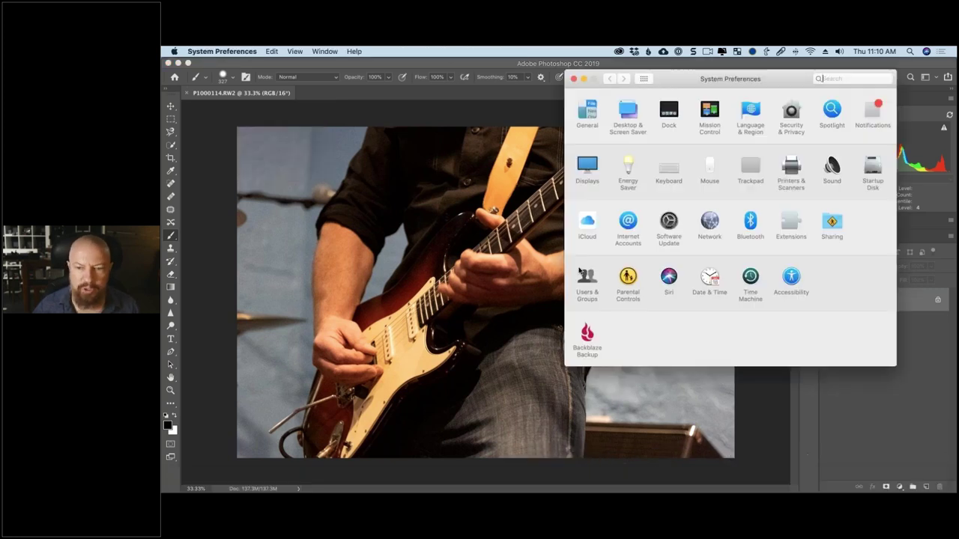
left_click(792, 277)
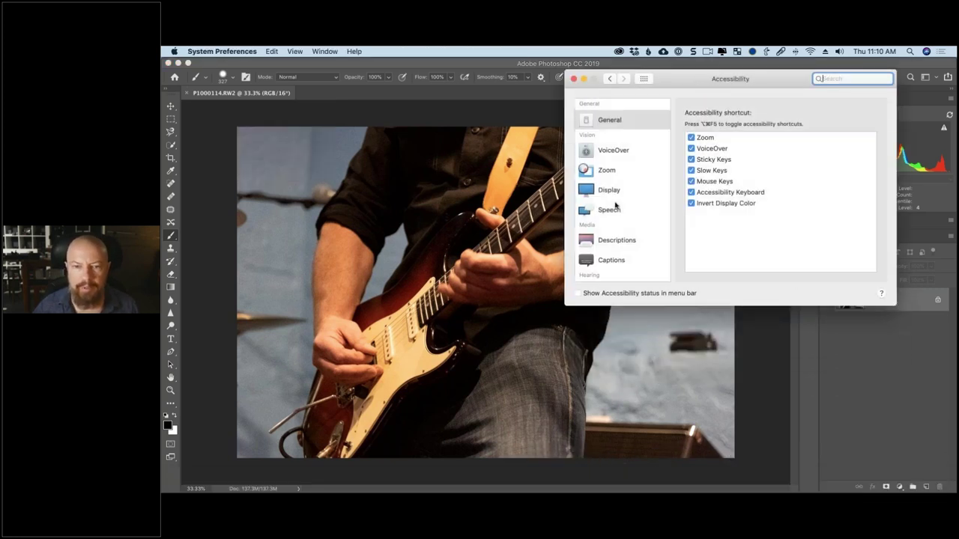
left_click(619, 207)
left_click(627, 193)
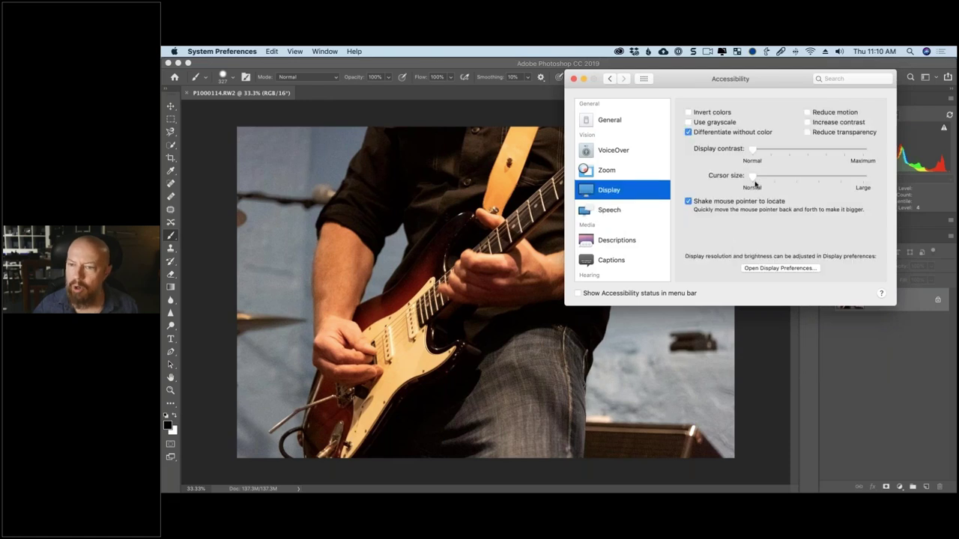
left_click_drag(753, 176, 818, 177)
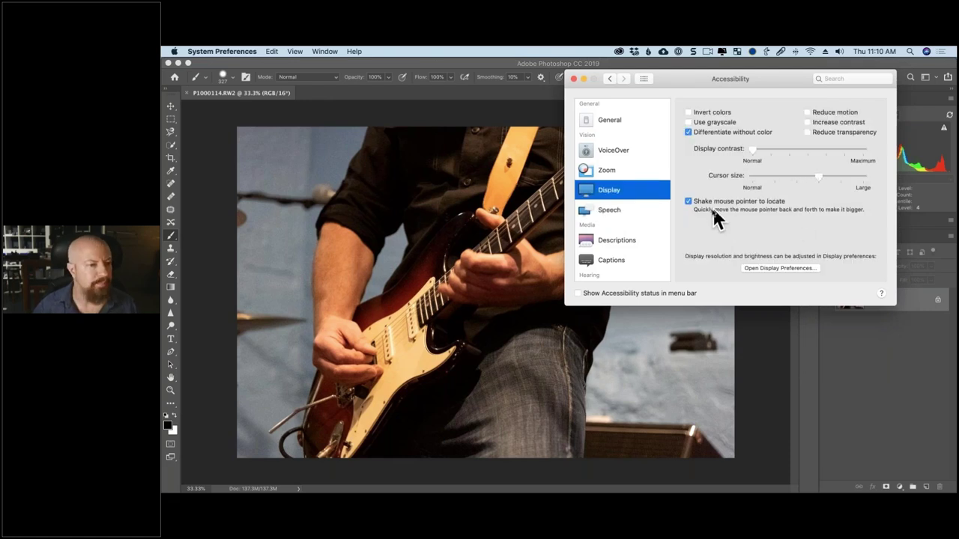
key("super+w")
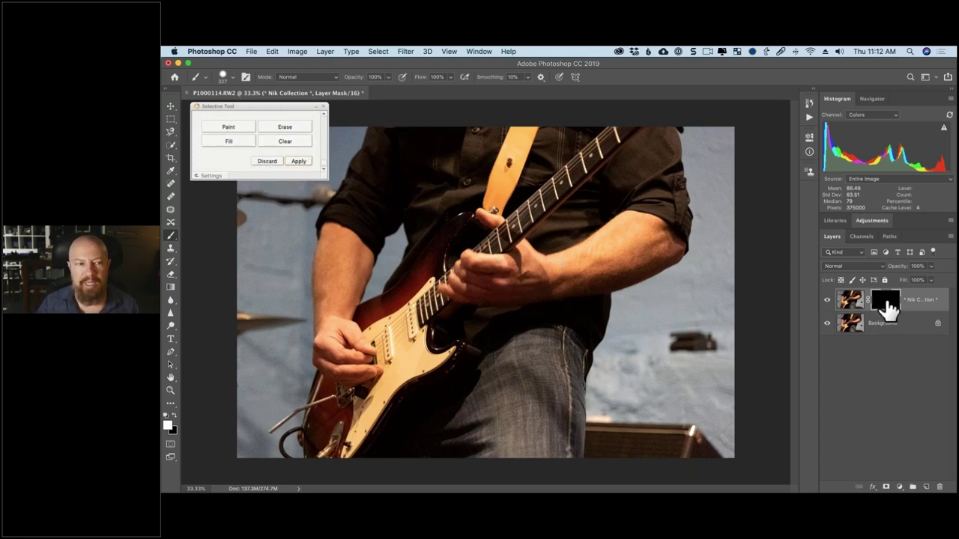
Fill the Nik Collection layer's mask to reveal the effect across the whole photo, then apply it and close the Selective Tool.
left_click(285, 129)
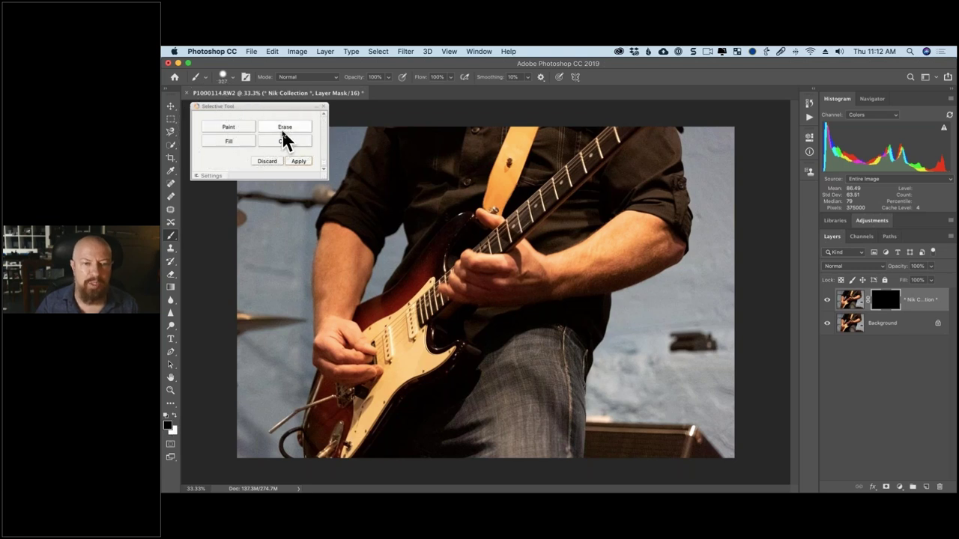
left_click(230, 142)
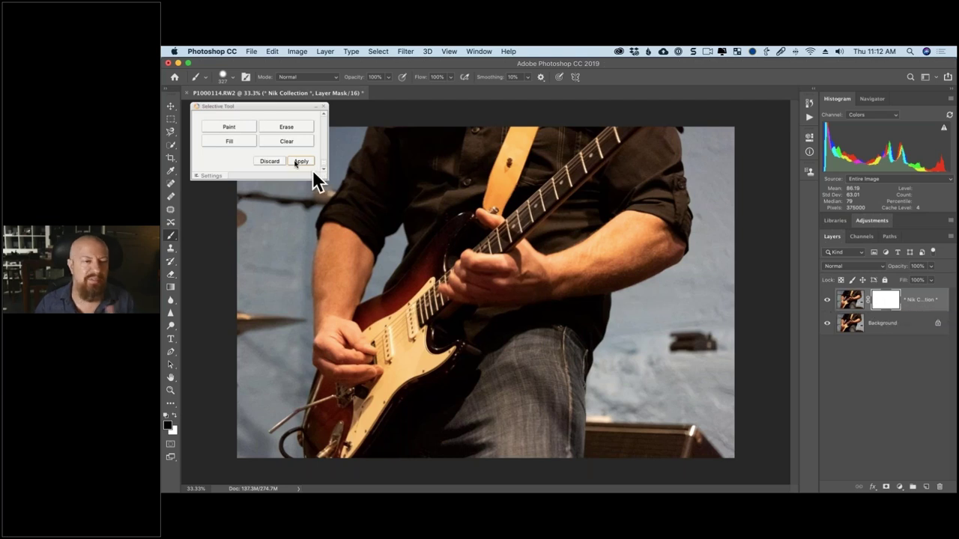
left_click(284, 142)
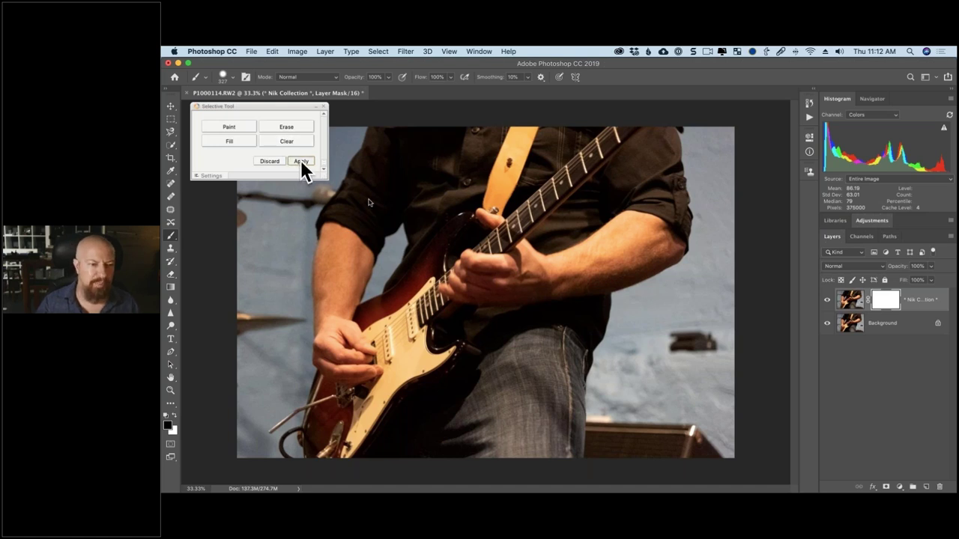
left_click(301, 161)
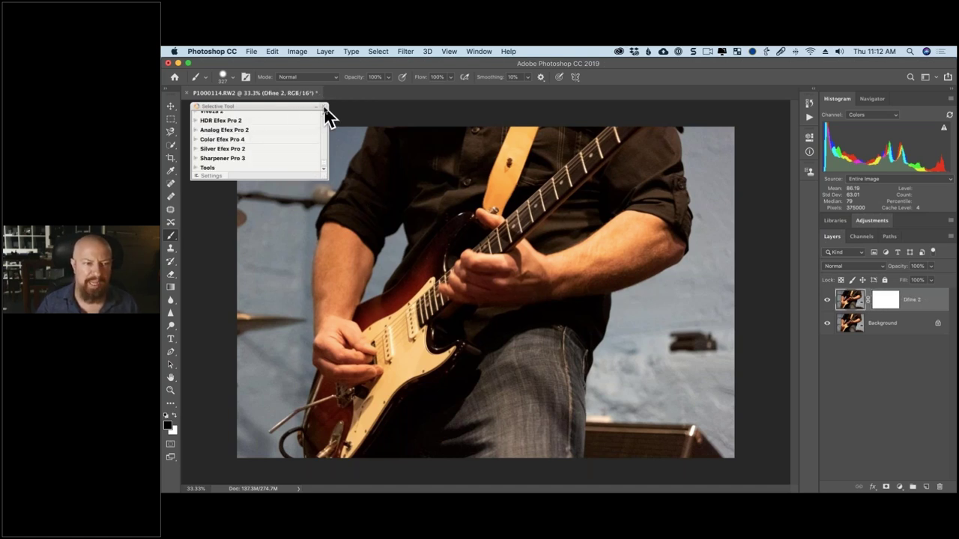
left_click(324, 107)
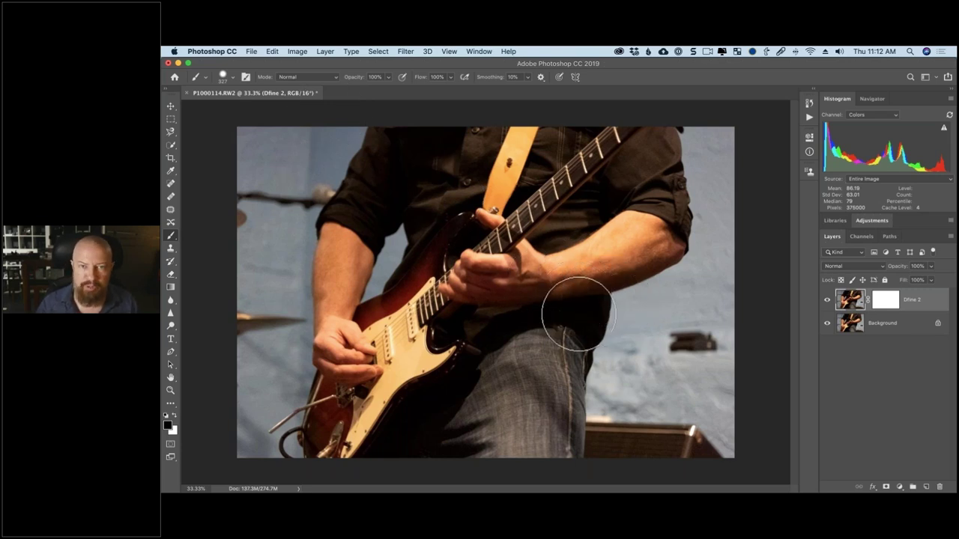
Rename the Dfine 2 layer as background while viewing the photo at 100%.
key("super+plus")
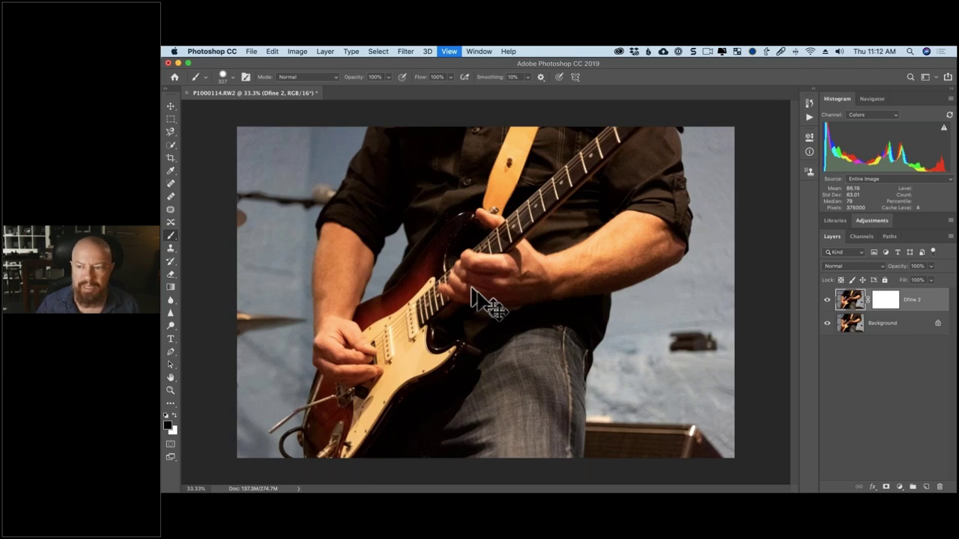
key("super+plus")
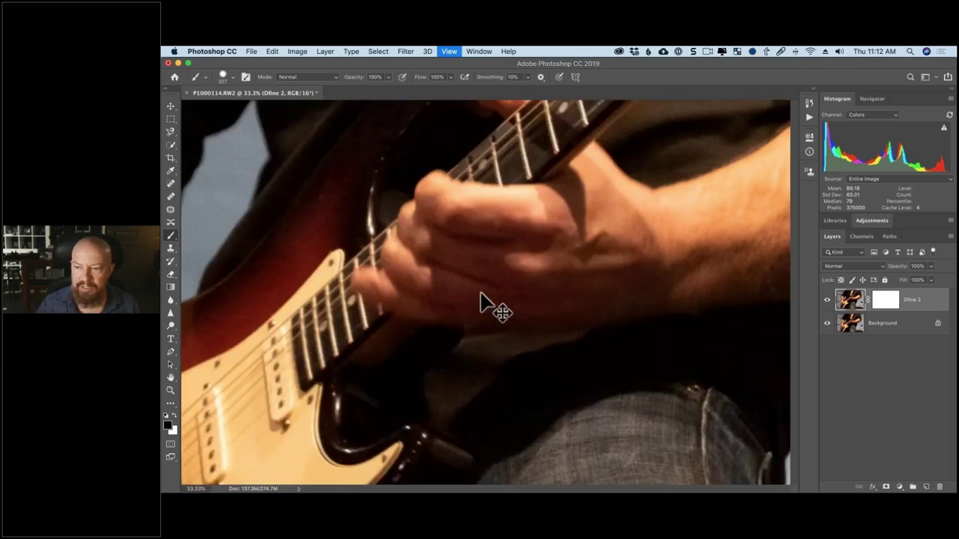
key("super+1")
double_click(911, 300)
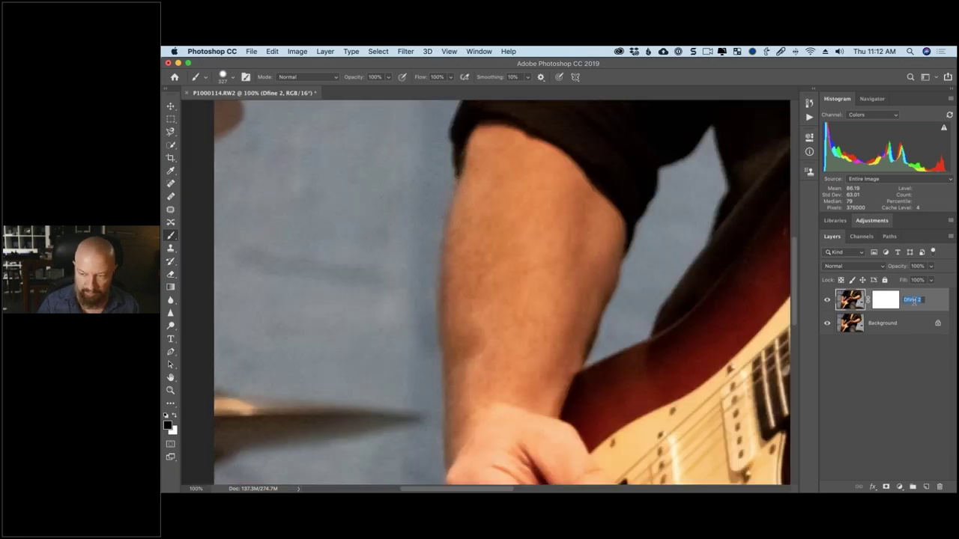
type("background")
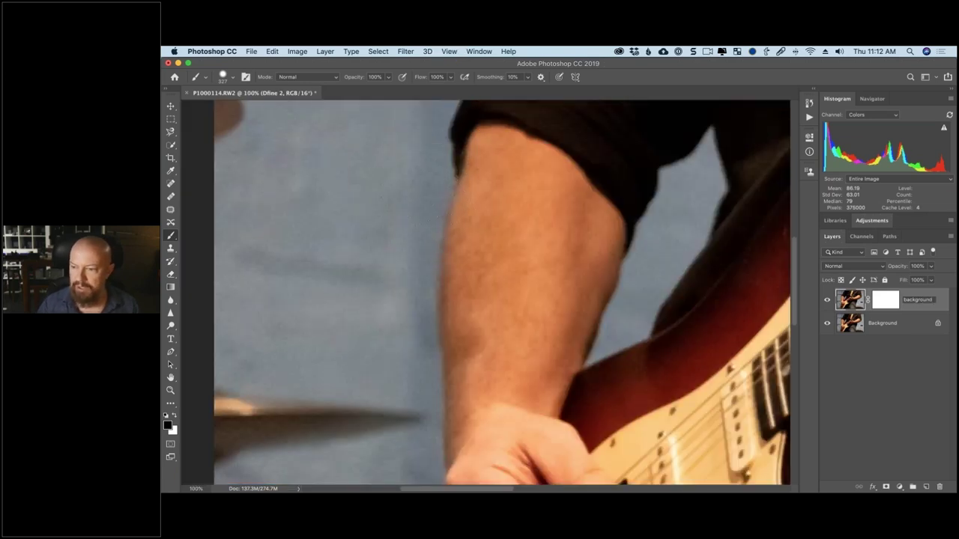
key("Return")
Convert the locked Background layer into a regular layer named original.
double_click(889, 327)
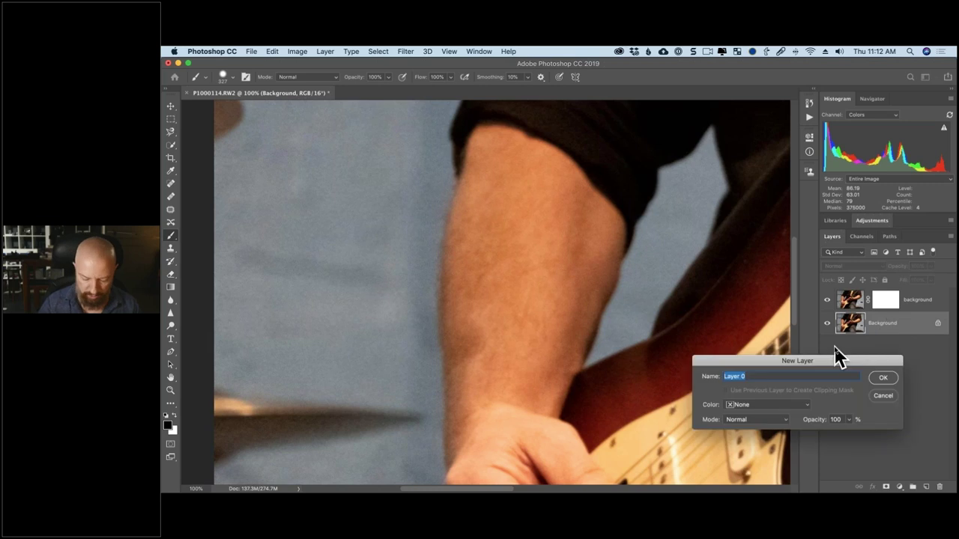
type("original")
key("Return")
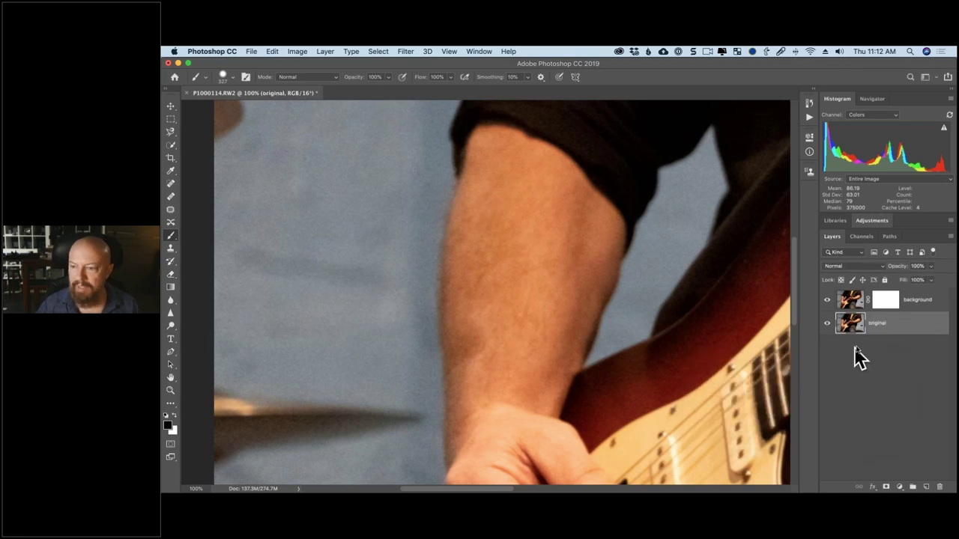
Compare the photo with and without the background layer, then select that layer's mask.
left_click(827, 302)
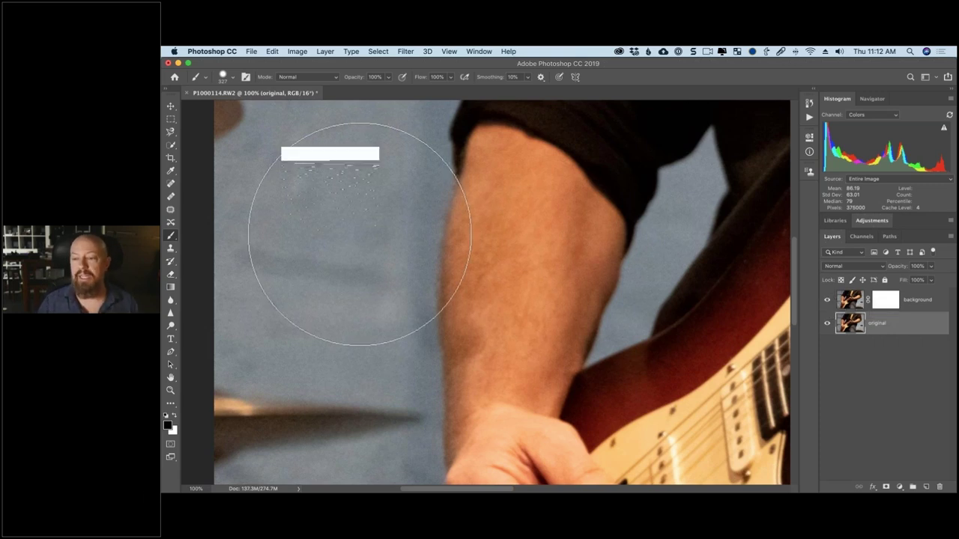
left_click(884, 301)
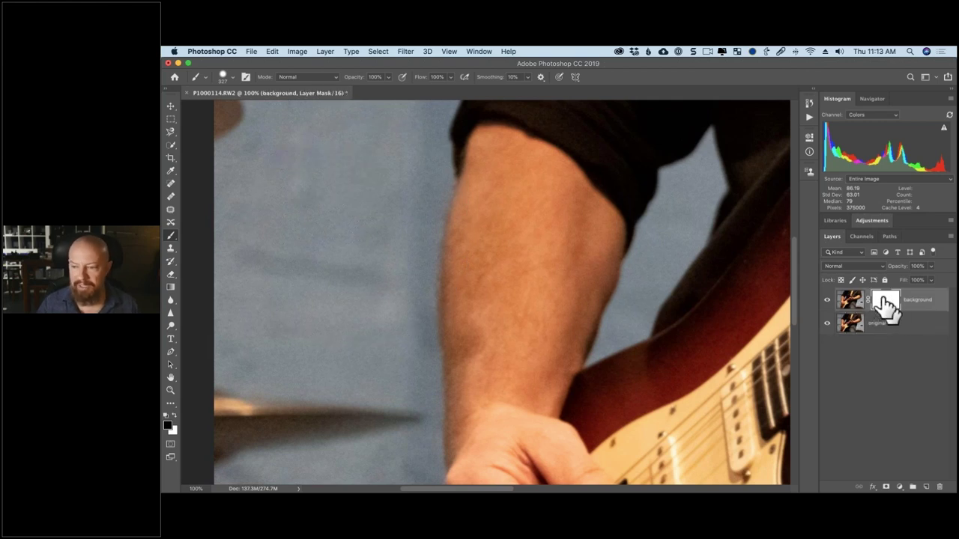
Switch to System Preferences, reduce the cursor size in the Accessibility display settings, and return to Photoshop.
key("super+Tab")
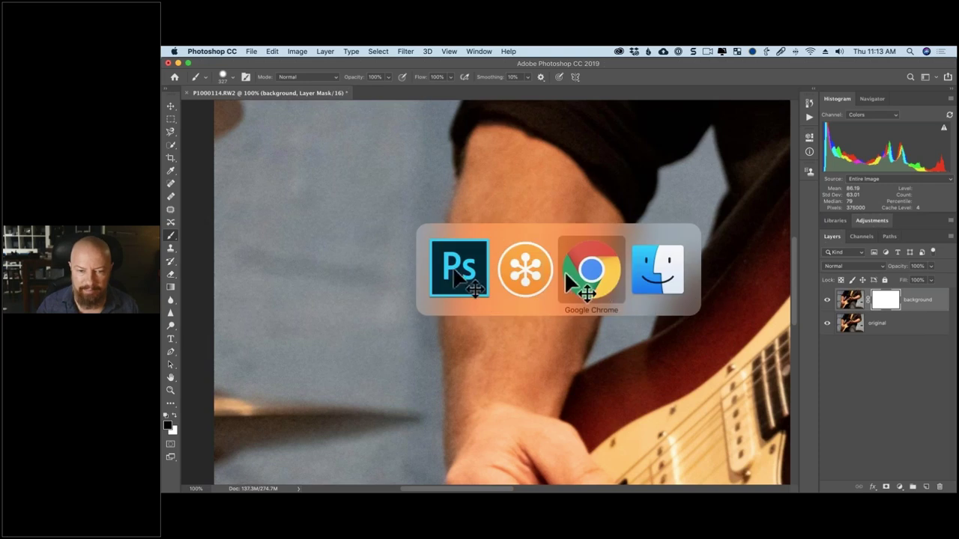
mouse_move(775, 483)
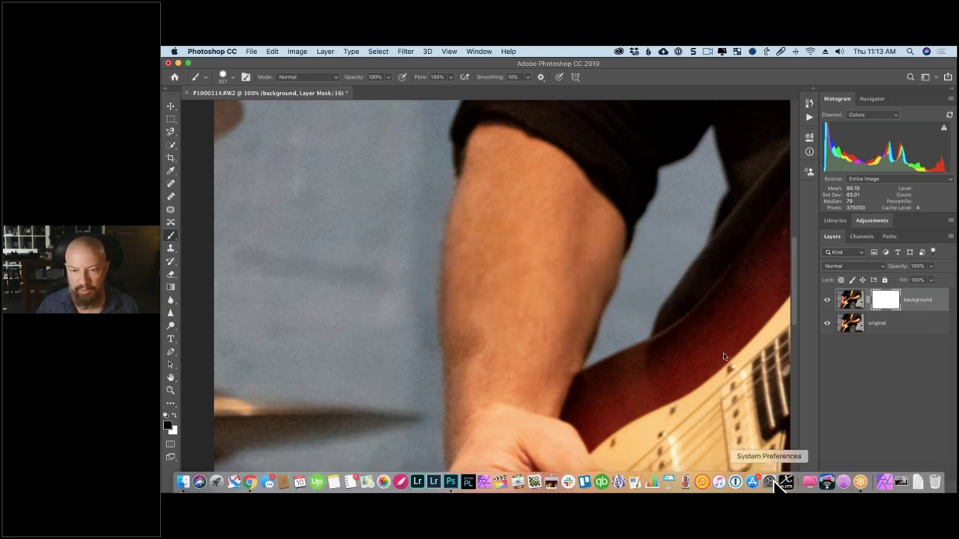
left_click(775, 481)
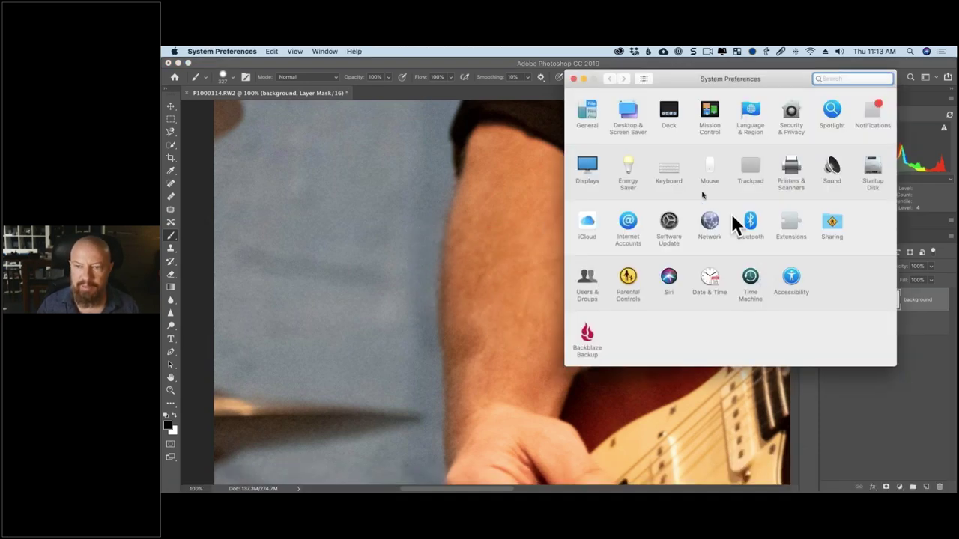
left_click(731, 216)
left_click(633, 191)
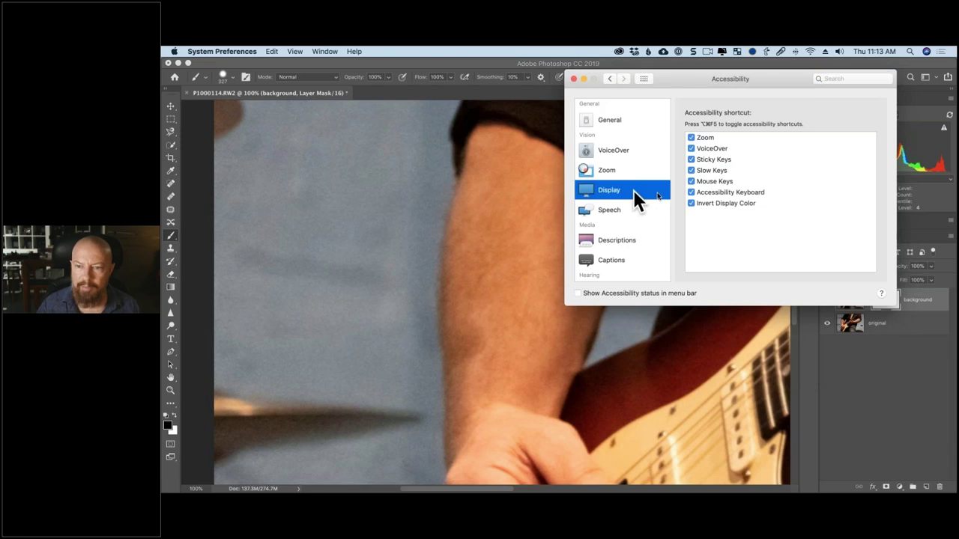
left_click(469, 199)
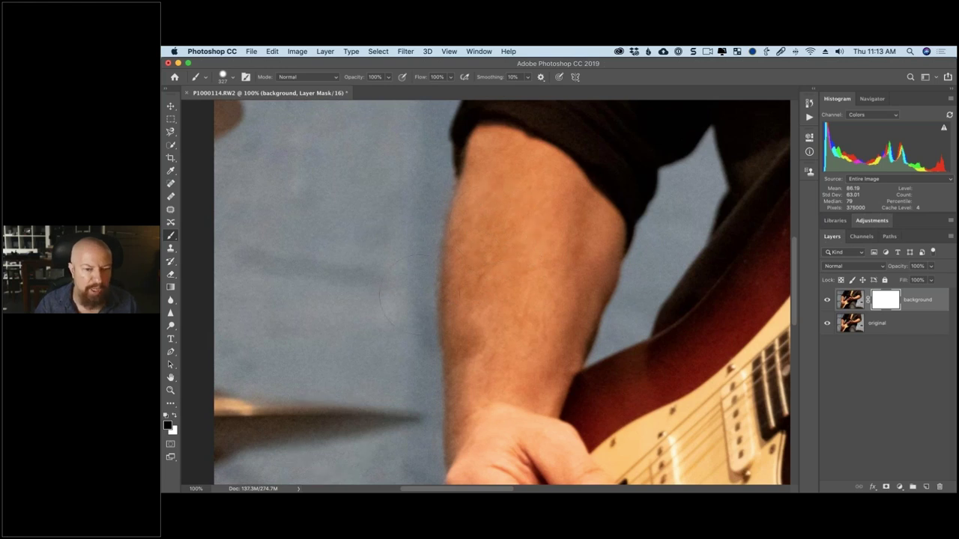
Paint black on the background layer's mask over the guitarist's picking forearm and the adjoining sleeve and guitar body to remove the noise reduction there.
mouse_move(515, 216)
left_mouse_down()
mouse_move(507, 242)
mouse_move(511, 187)
mouse_move(514, 217)
left_mouse_up()
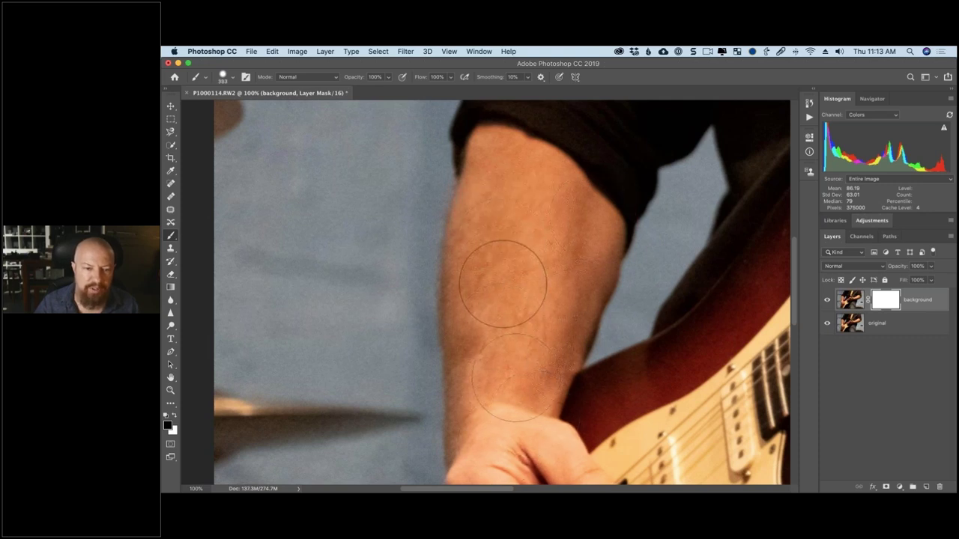
left_click_drag(514, 404, 471, 357)
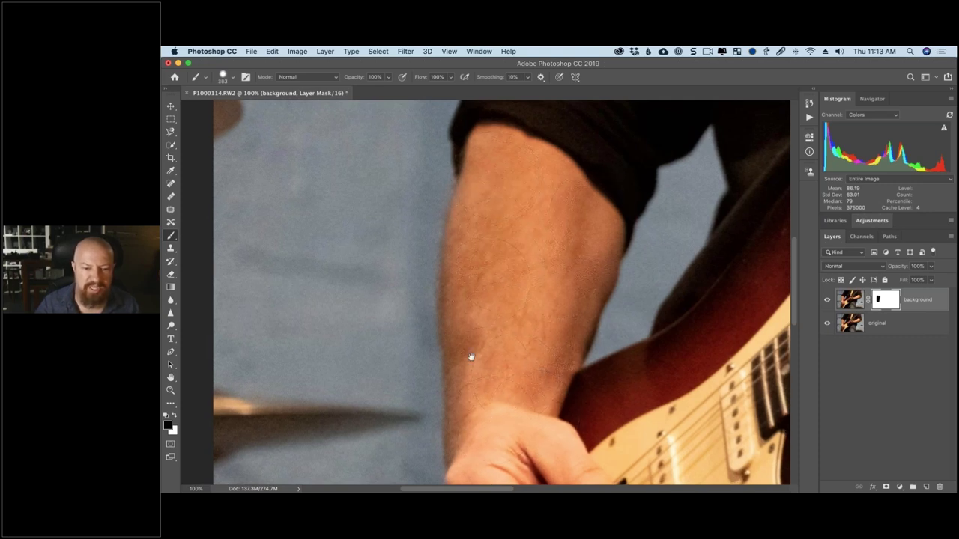
scroll(470, 356, "down", 3)
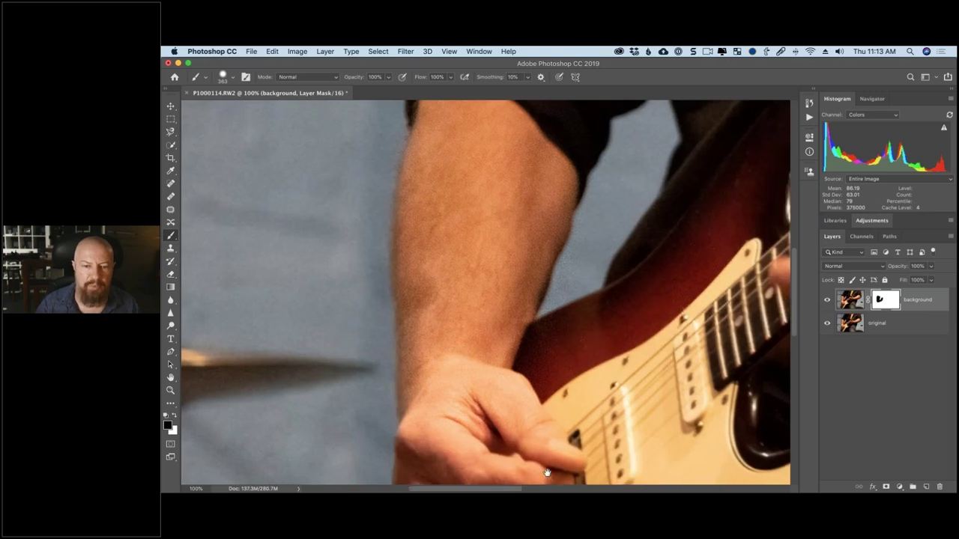
left_click_drag(546, 476, 531, 417)
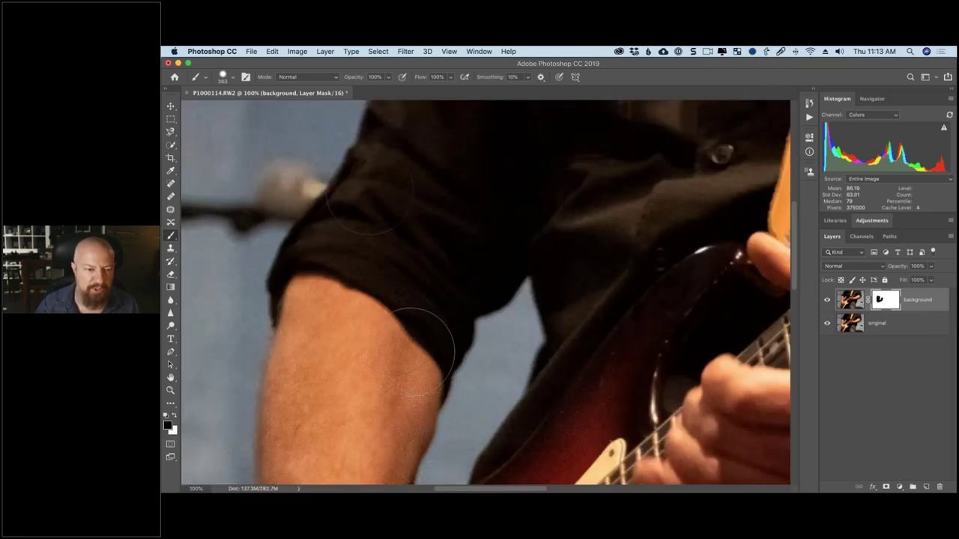
mouse_move(450, 160)
left_mouse_down()
mouse_move(428, 322)
mouse_move(608, 148)
left_mouse_up()
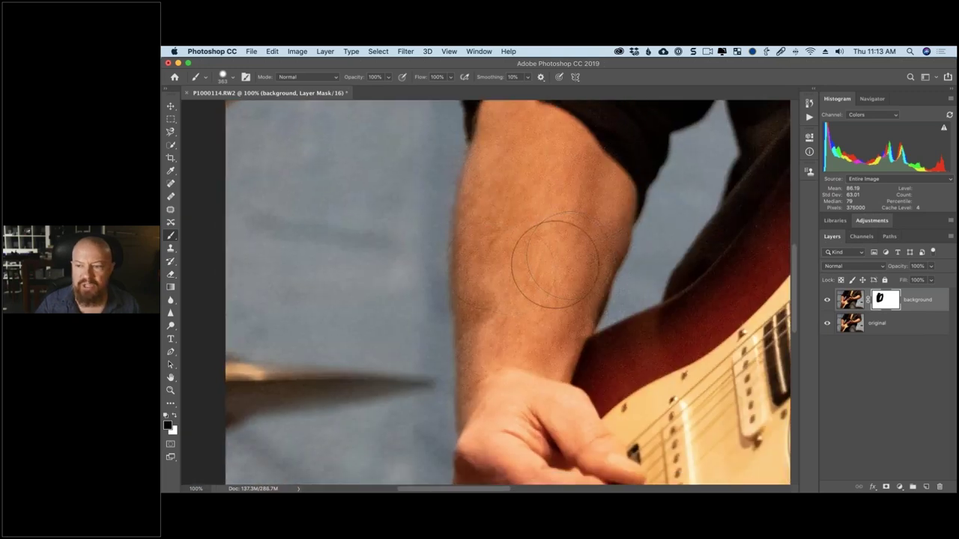
Examine the background layer's mask and its masked-out area by temporarily hiding the original layer.
left_click(877, 304, "alt")
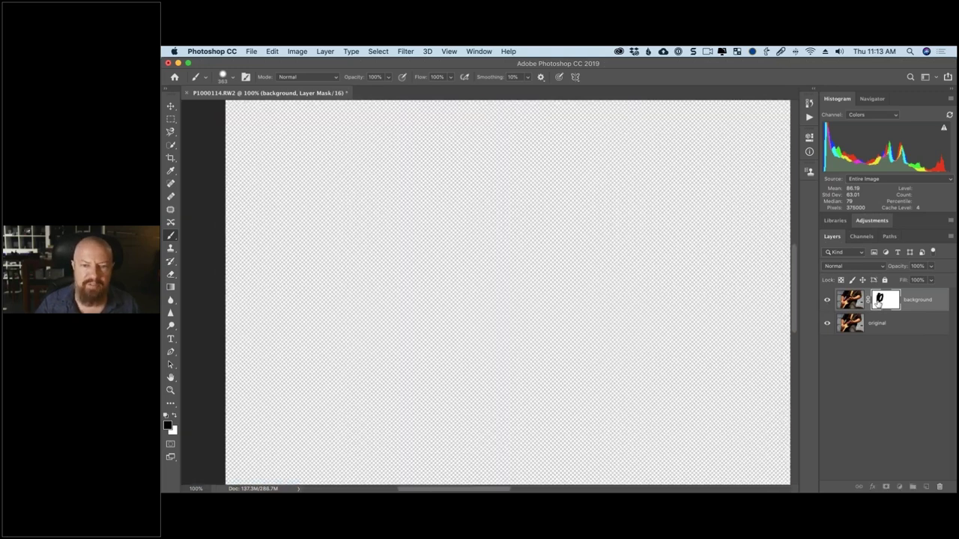
left_click(877, 304, "alt")
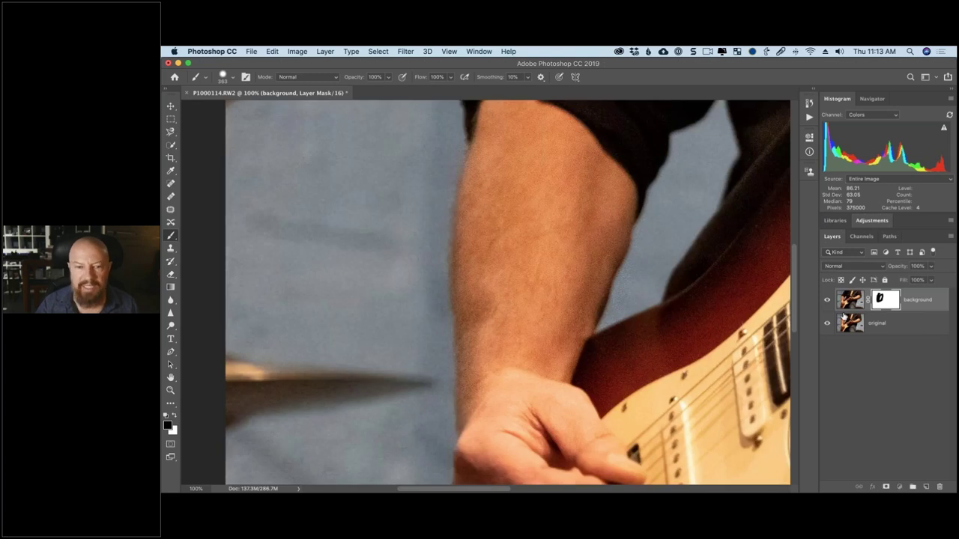
left_click(828, 323)
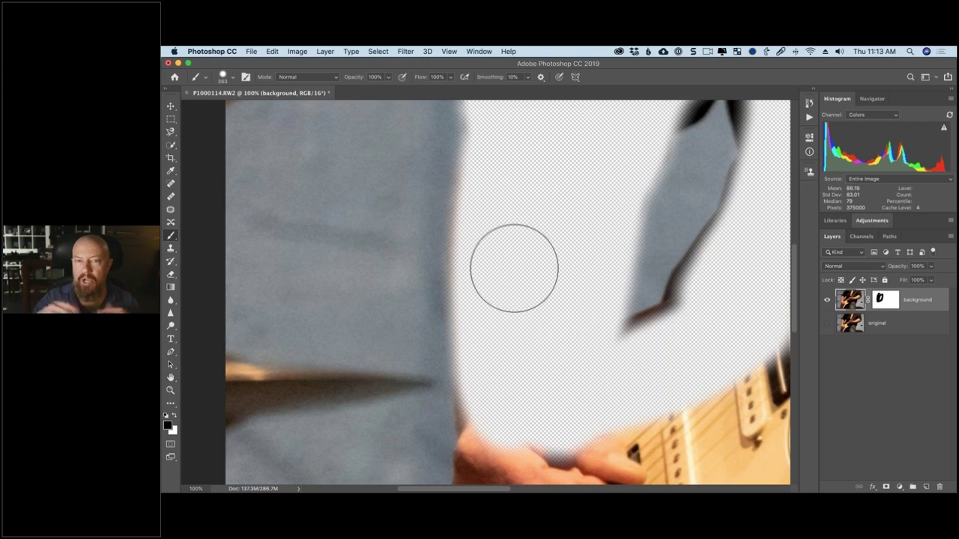
scroll(514, 268, "down", 10)
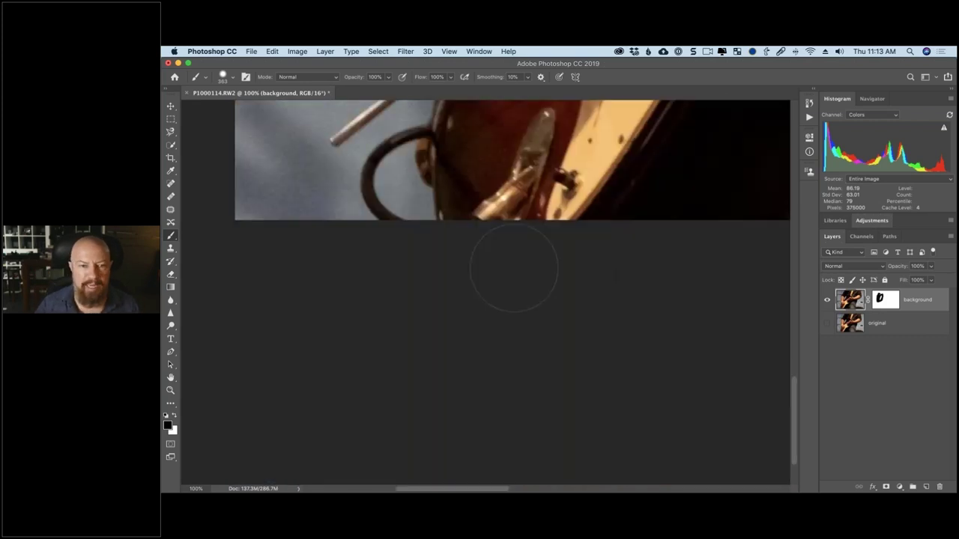
scroll(555, 355, "up", 5)
scroll(555, 355, "up", 5)
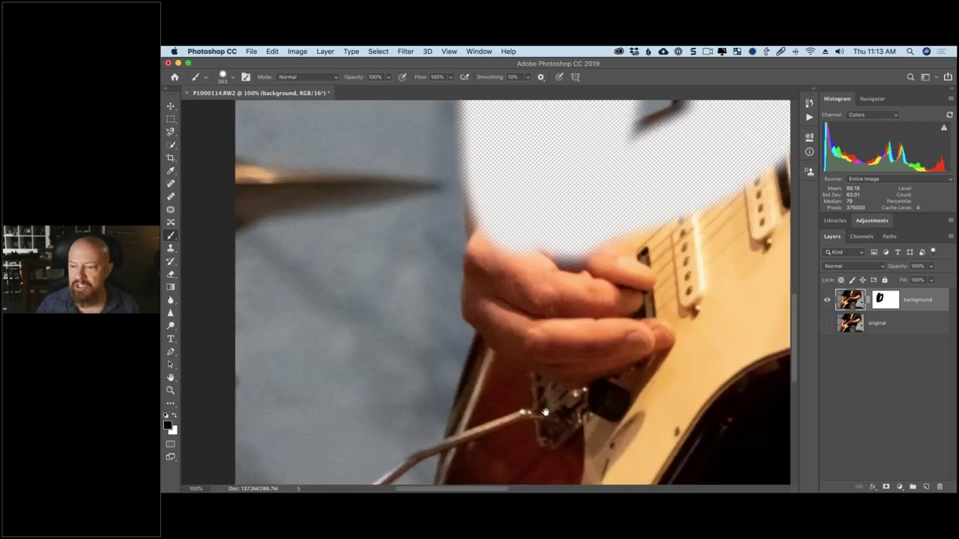
scroll(544, 412, "up", 5)
left_click(827, 324)
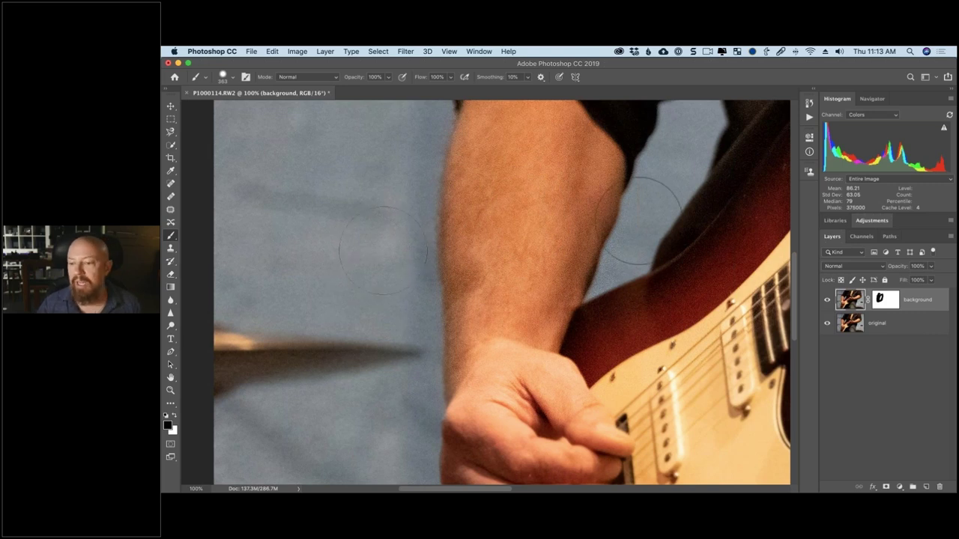
Apply Dfine 2's Skin noise reduction to the original layer with the Nik Collection Selective Tool, leaving its mask black, and close the tool.
left_click(862, 325)
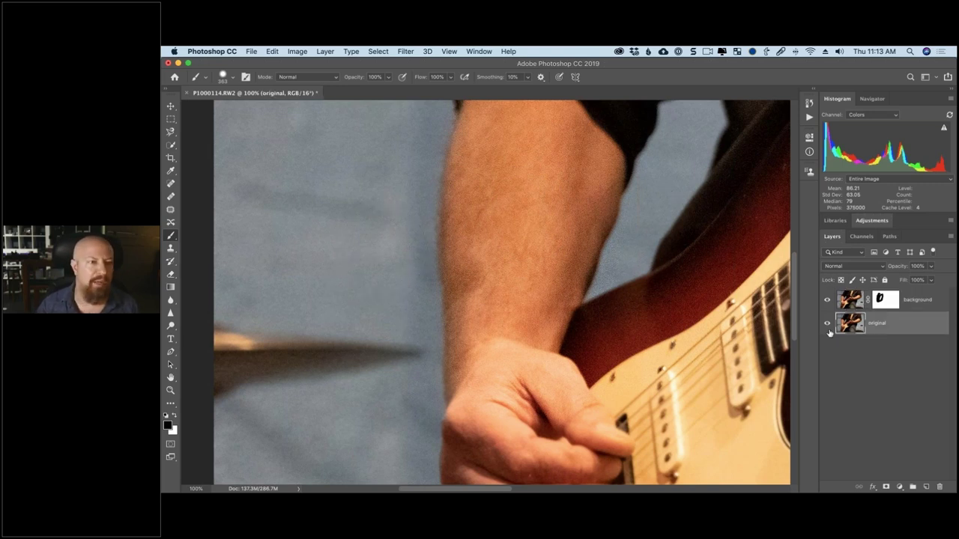
left_click(251, 50)
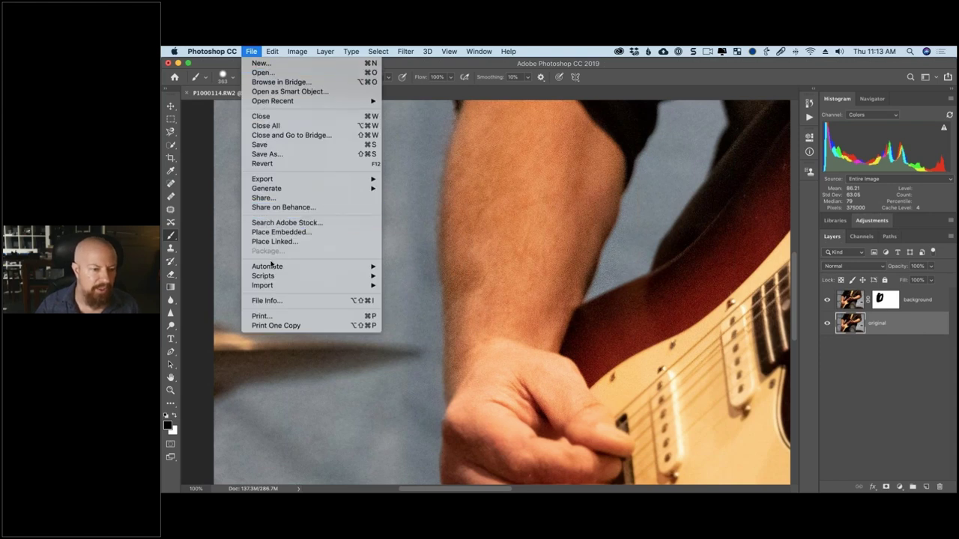
mouse_move(272, 266)
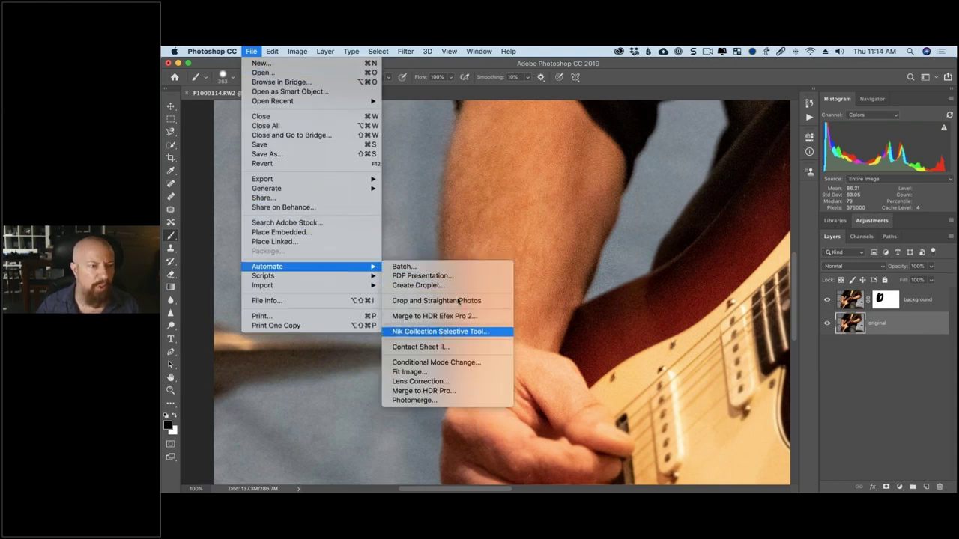
key("Return")
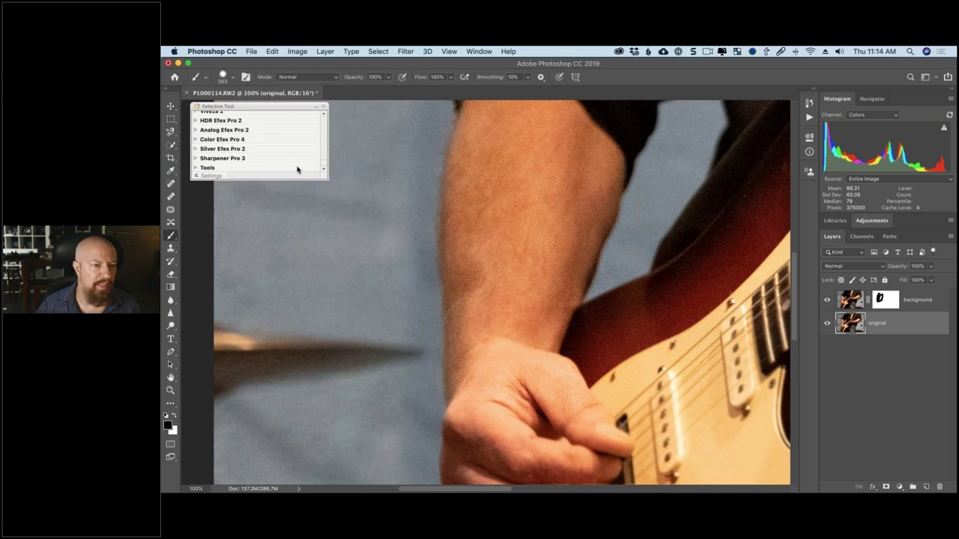
scroll(271, 131, "up", 3)
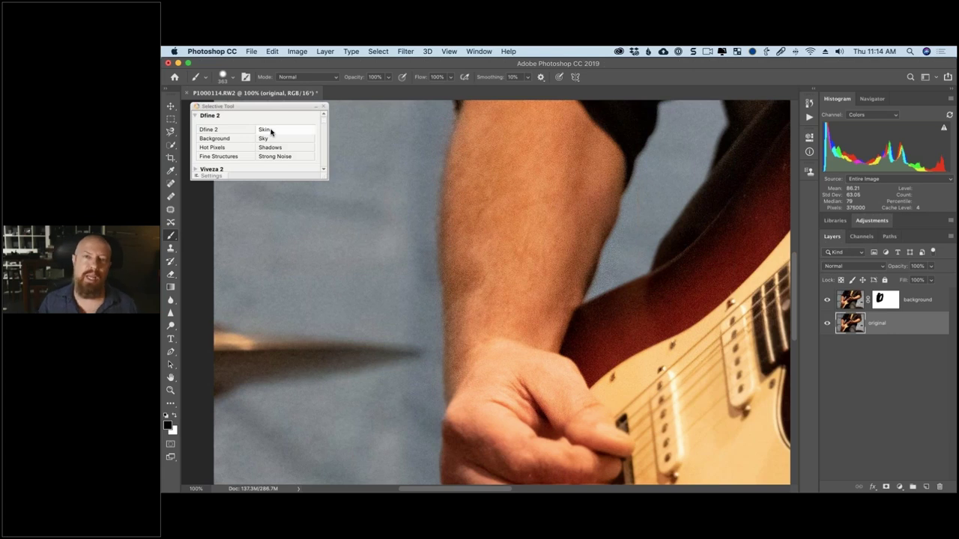
left_click(270, 132)
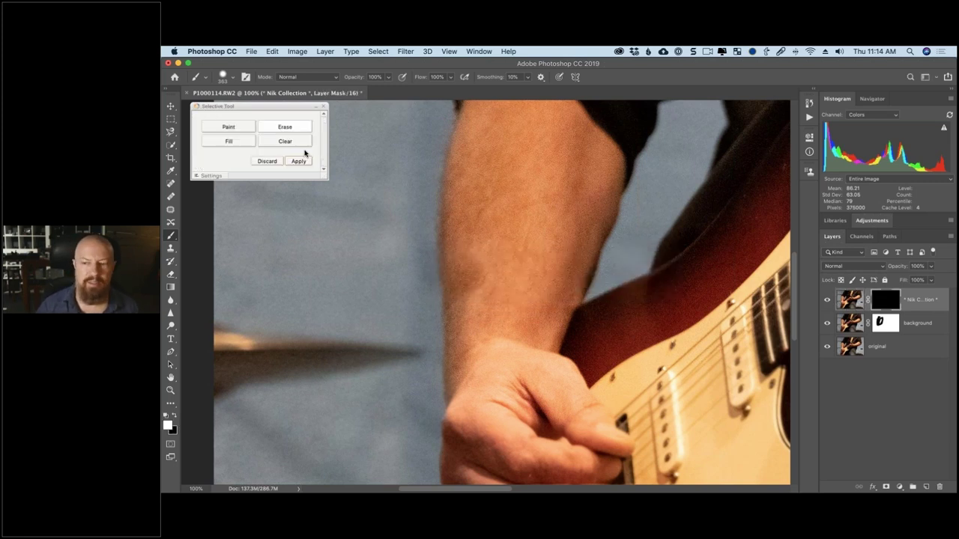
left_click(299, 161)
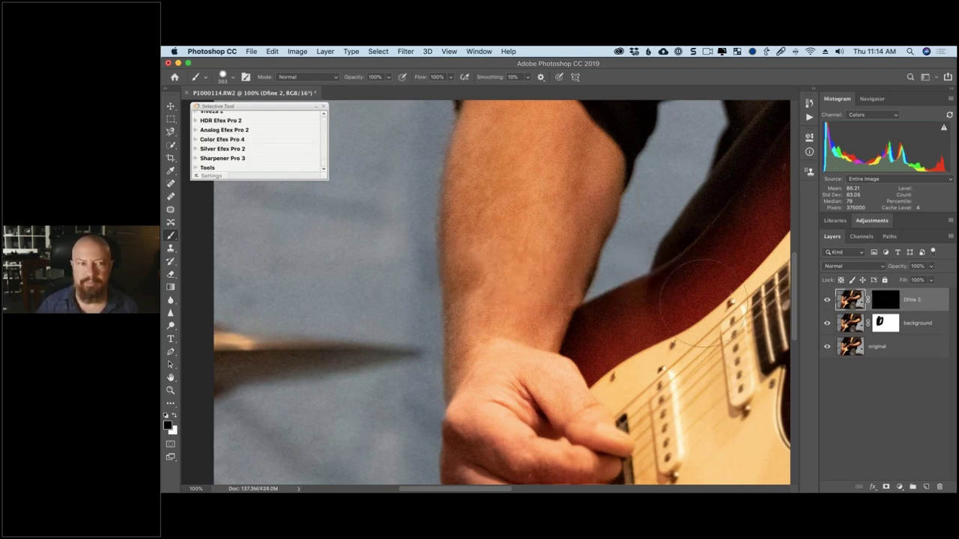
left_click(323, 107)
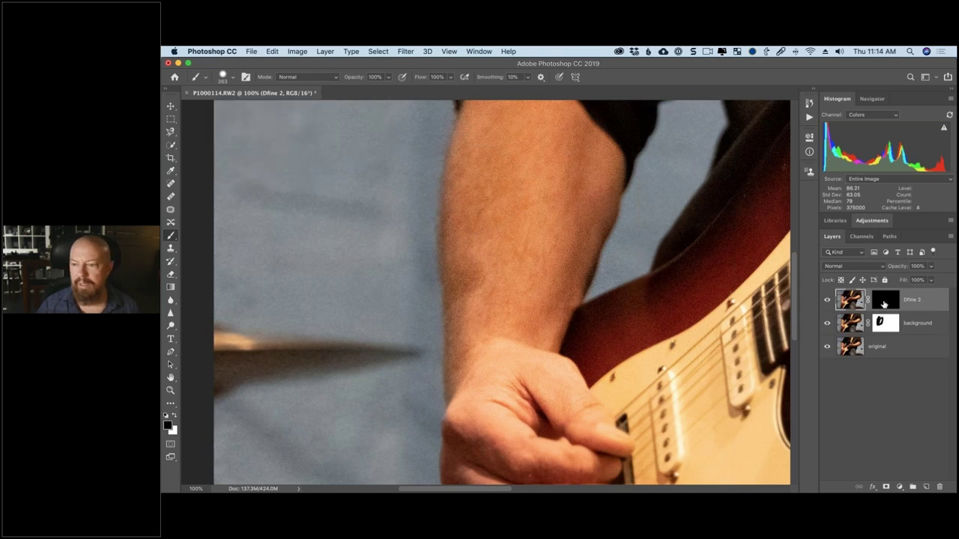
Hide the background layer and invert the mask of the new Dfine 2 layer.
left_click(876, 304)
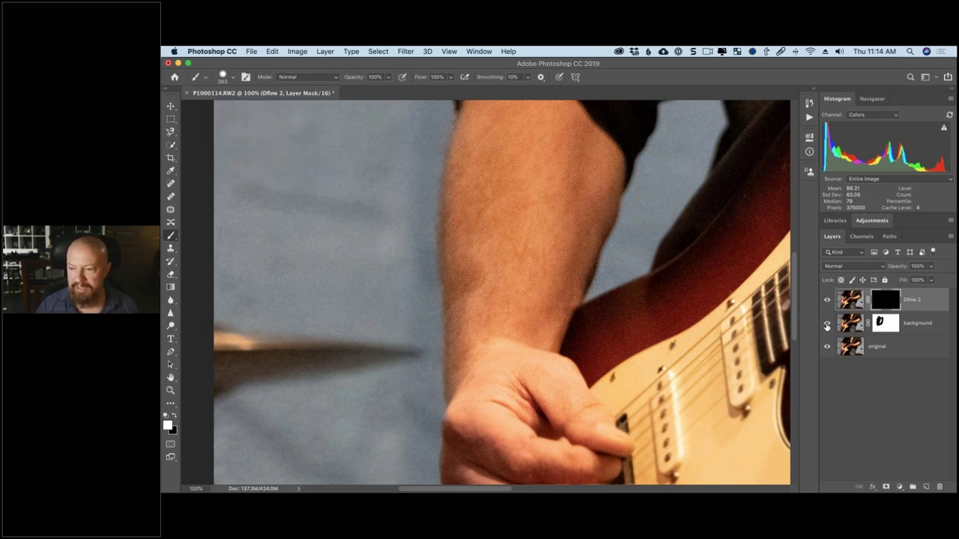
left_click(827, 324)
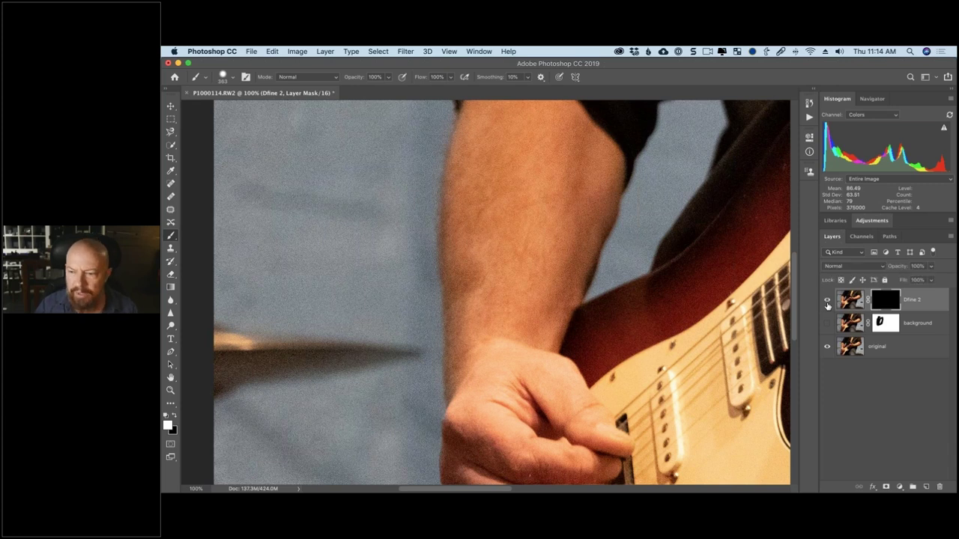
key("super+i")
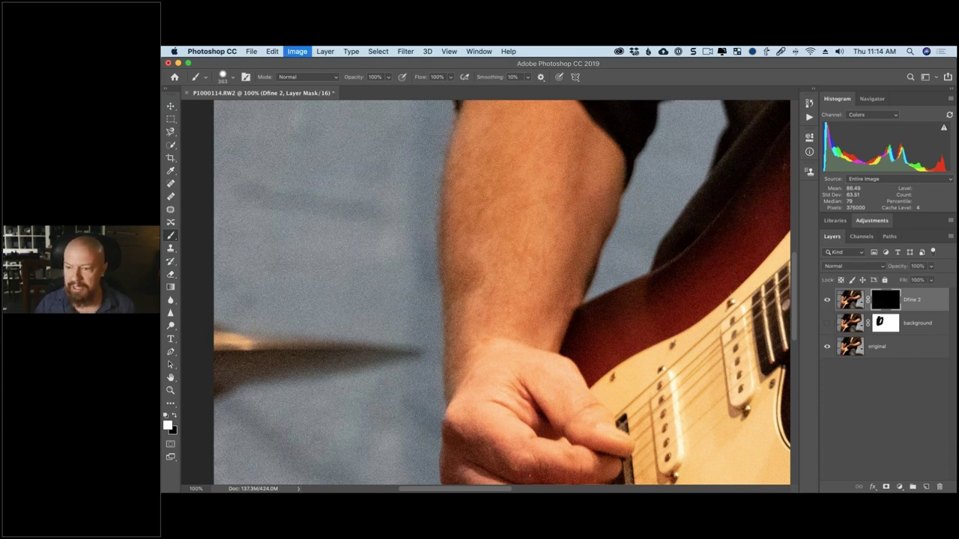
Hide the Dfine 2 layer, show the background layer again, and rename the Dfine 2 layer skin.
left_click(827, 300)
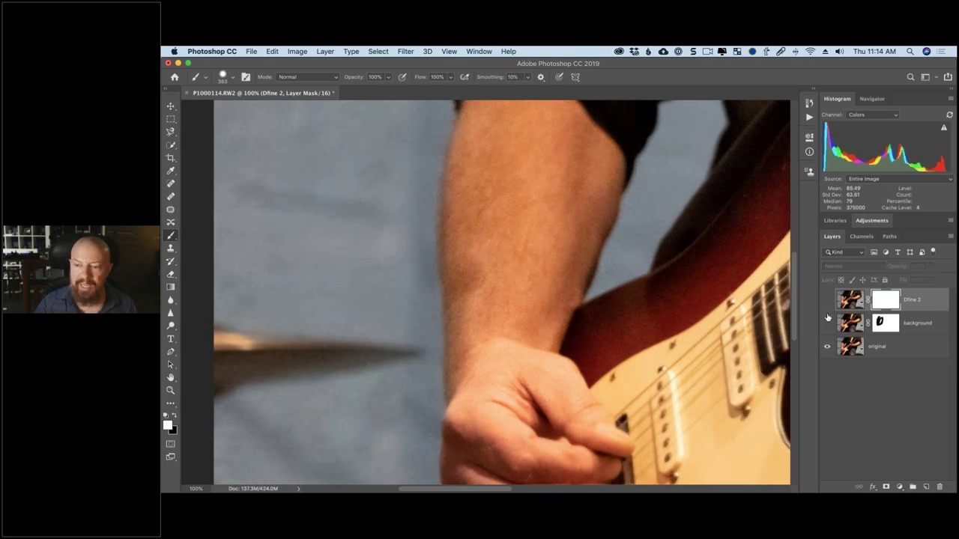
left_click(828, 322)
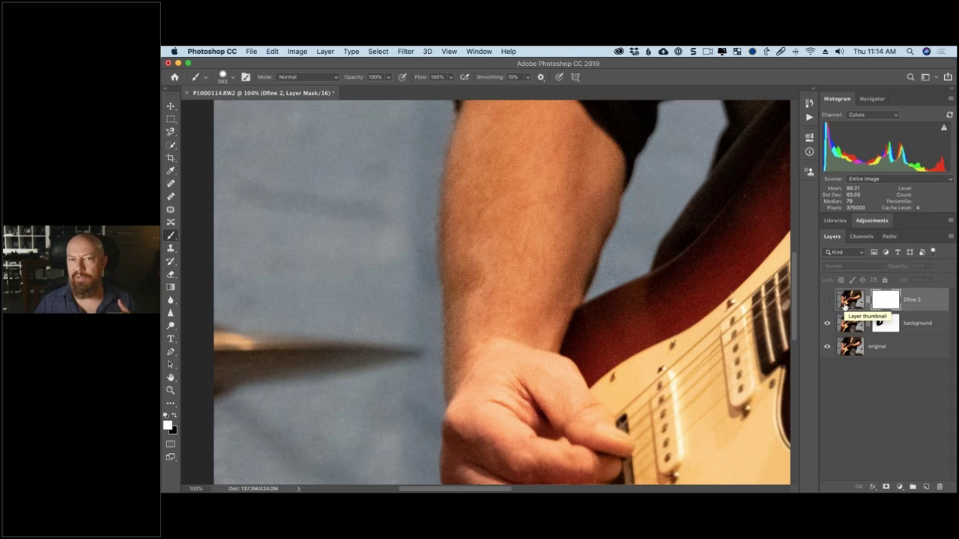
left_click(848, 300)
double_click(911, 300)
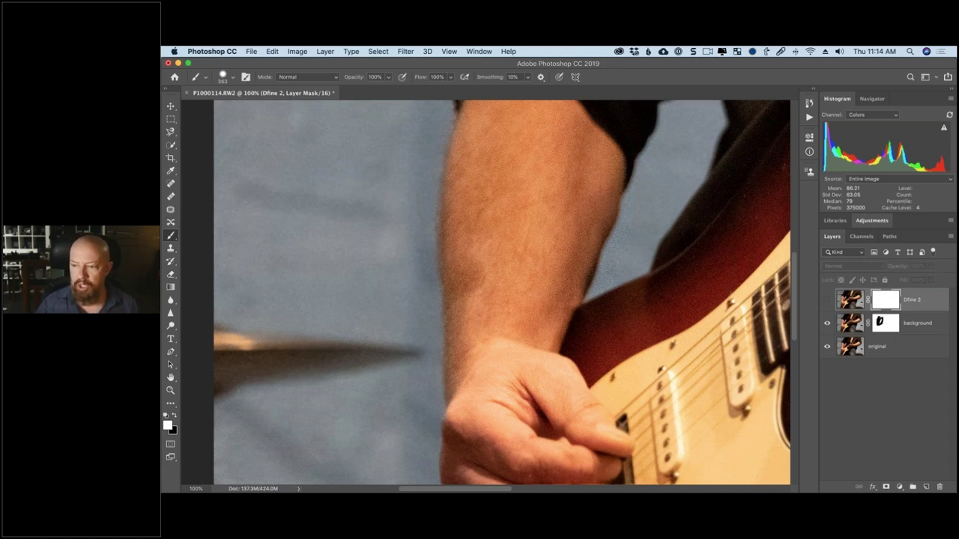
type("skin")
key("Return")
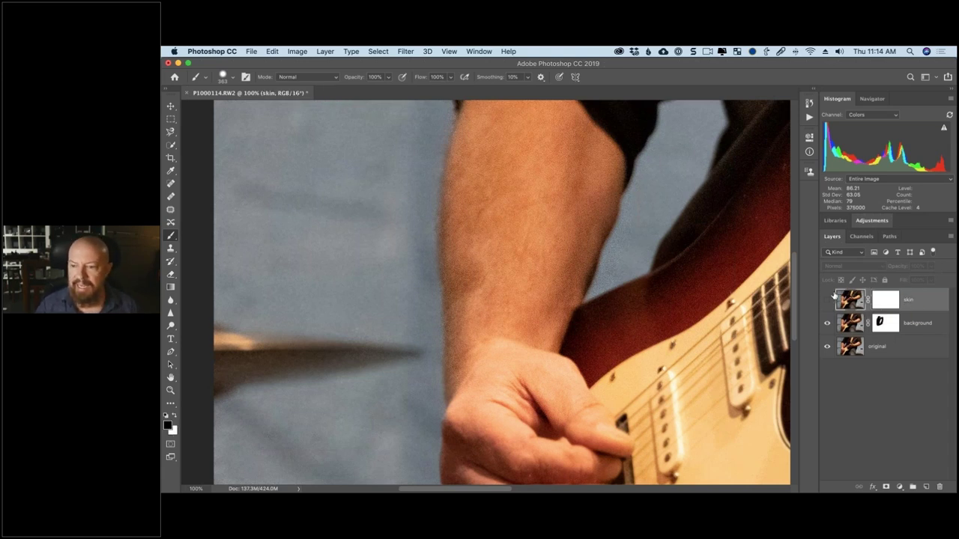
Invert the skin layer's mask to black and paint white over the guitarist's picking forearm to reveal the skin noise reduction there.
key("x")
left_click(885, 301)
key("super+i")
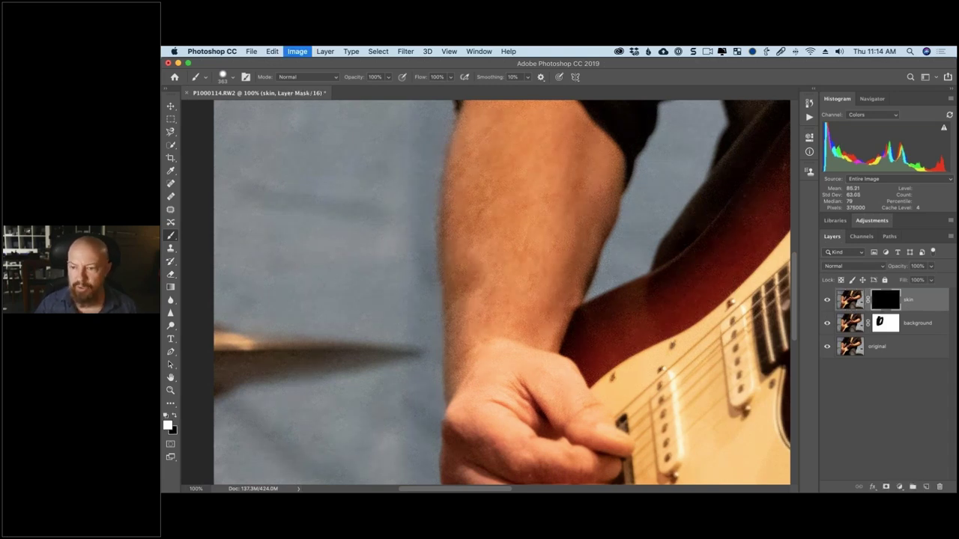
left_click(827, 300)
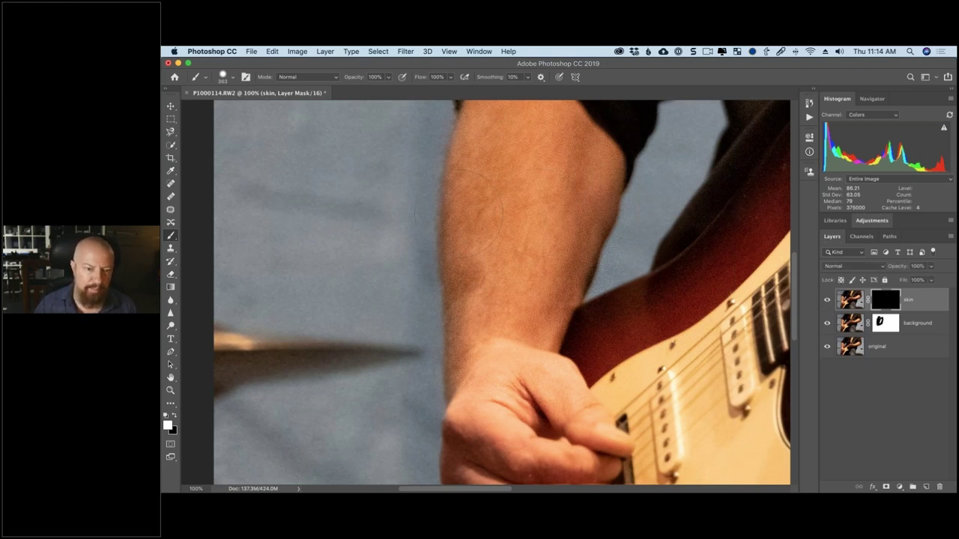
mouse_move(459, 214)
left_mouse_down()
mouse_move(529, 274)
mouse_move(578, 151)
mouse_move(533, 154)
left_mouse_up()
mouse_move(527, 226)
left_mouse_down()
mouse_move(522, 308)
mouse_move(537, 287)
mouse_move(532, 239)
left_mouse_up()
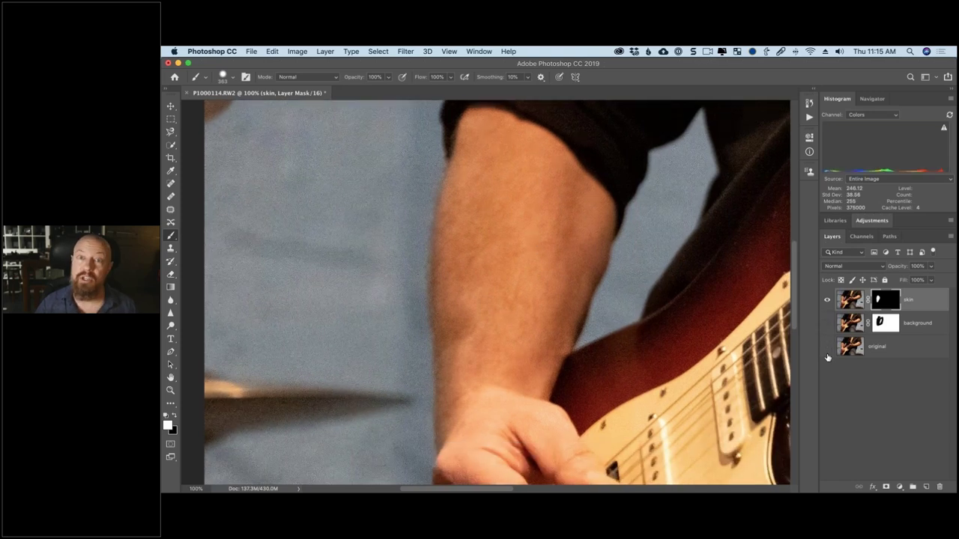
Examine how the skin, background and original layers combine by hiding them all and showing them again one by one.
left_click(827, 300, "alt")
left_click(827, 300)
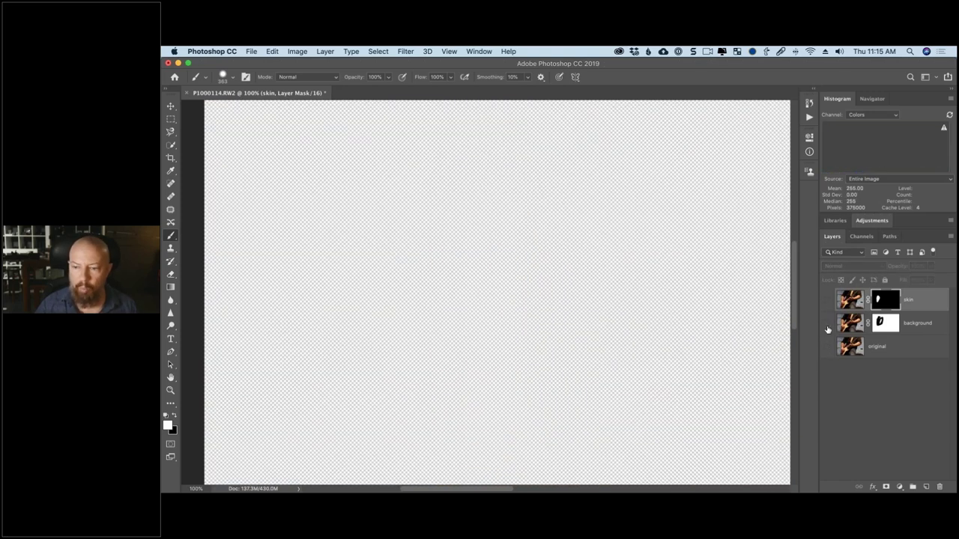
left_click(826, 326)
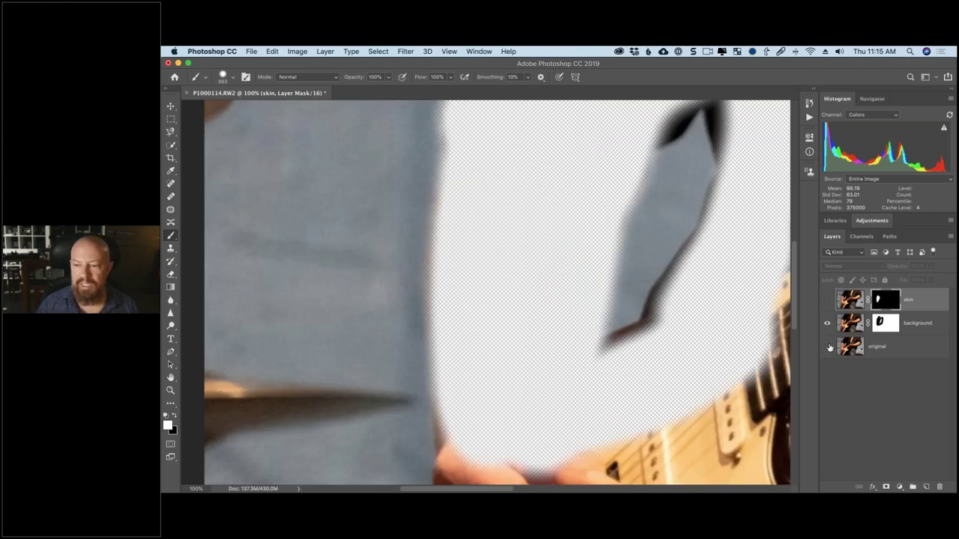
left_click(827, 348)
left_click(827, 299)
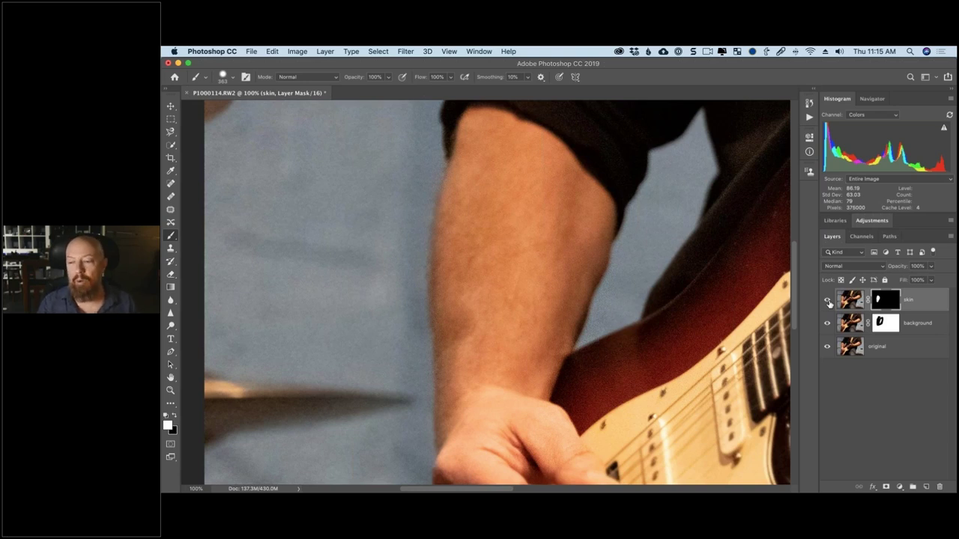
Close the layered document without saving and reopen P1000114.RW2 through Camera Raw as a smart object.
left_click(854, 333, "shift")
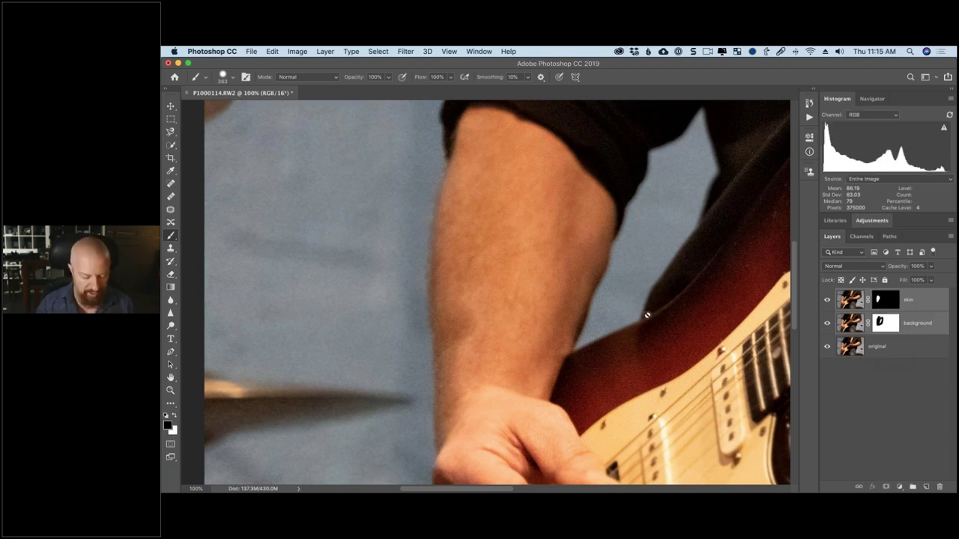
key("super+w")
key("super+d")
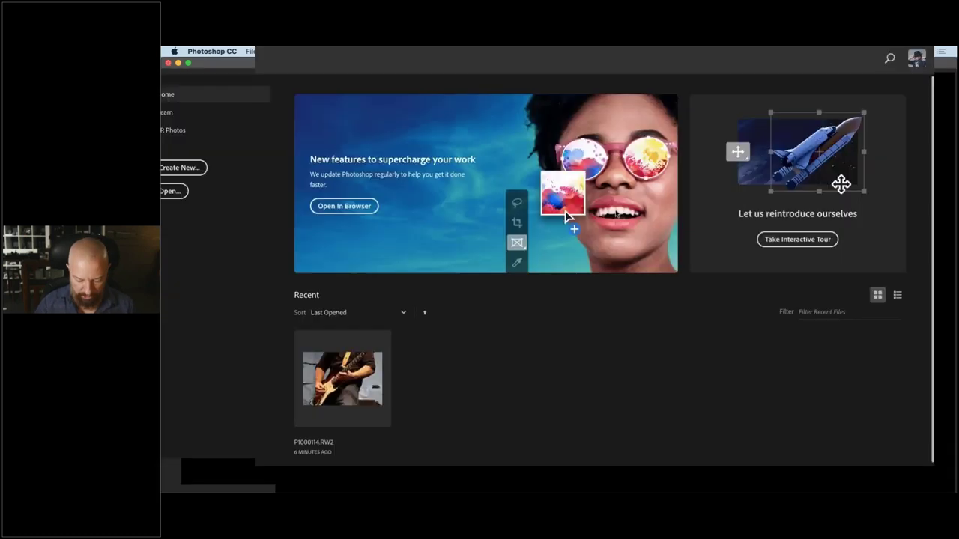
key("super+o")
left_click(454, 172)
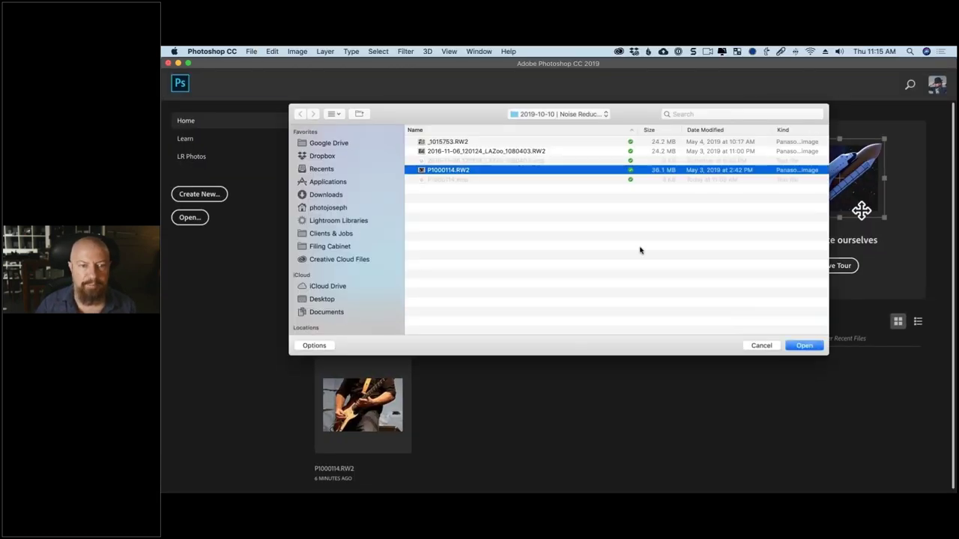
key("Return")
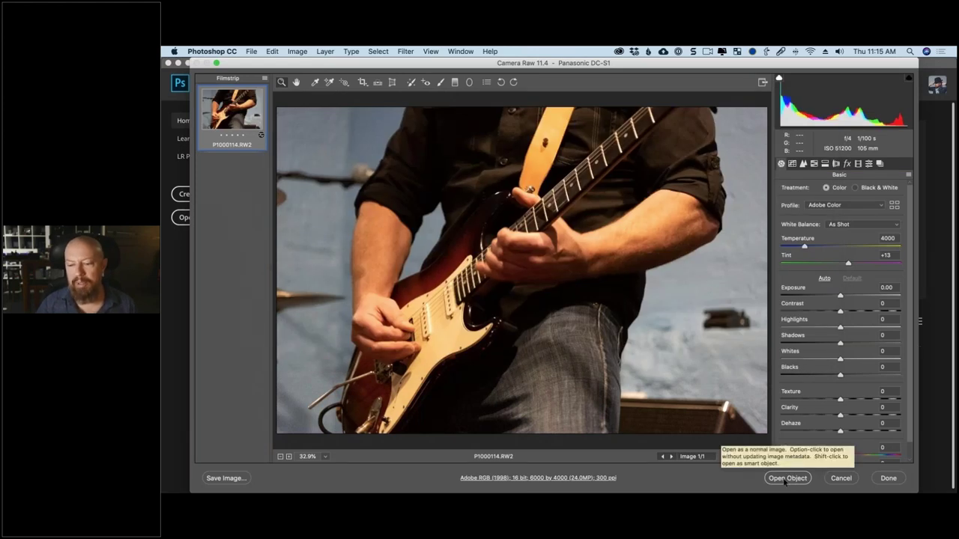
left_click(784, 480)
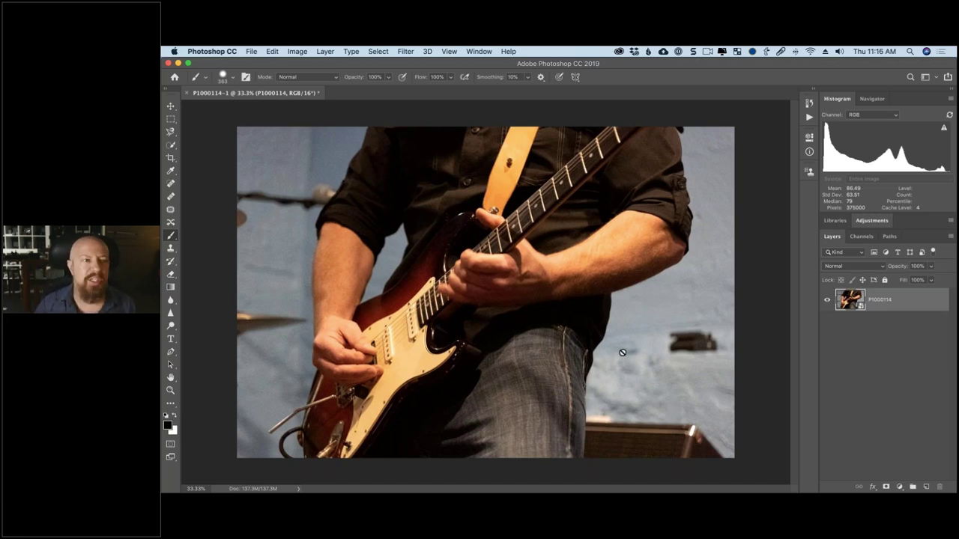
Apply Dfine 2's Background noise reduction to the P1000114 smart object with the Nik Collection Selective Tool and close the tool.
left_click(247, 51)
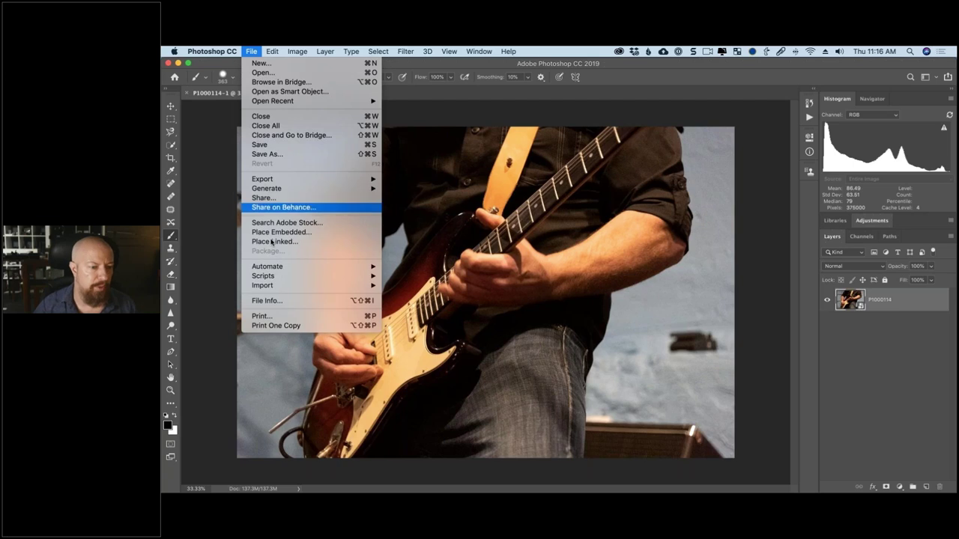
mouse_move(275, 267)
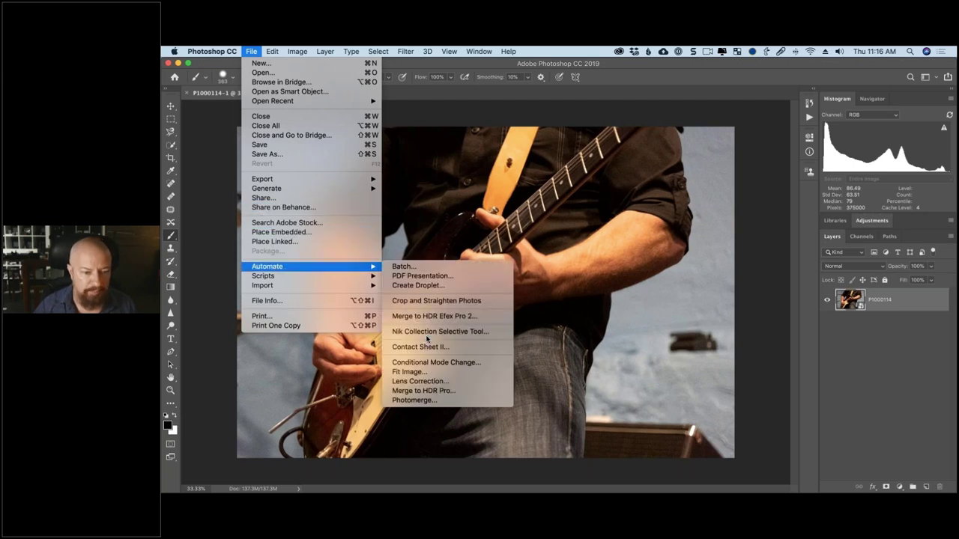
left_click(430, 331)
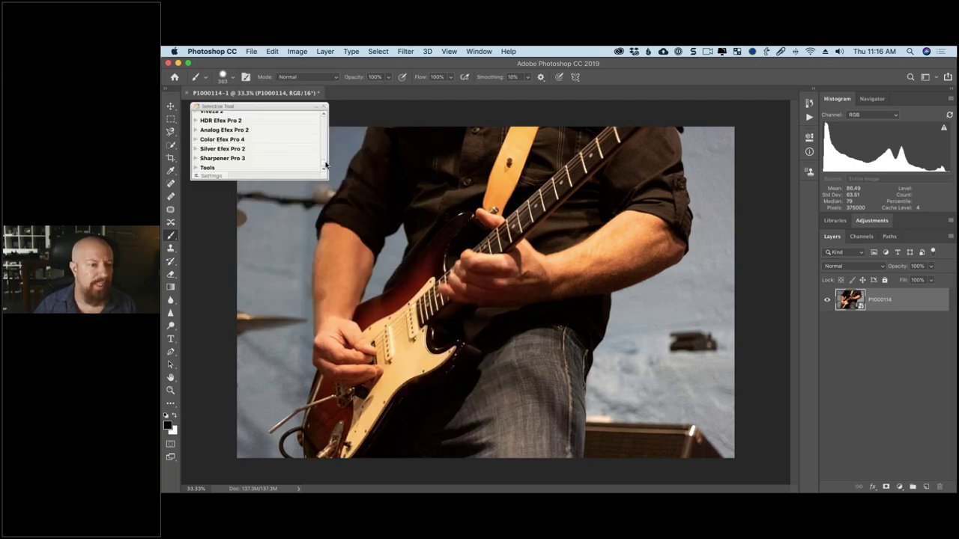
scroll(247, 143, "up", 2)
left_click(209, 115)
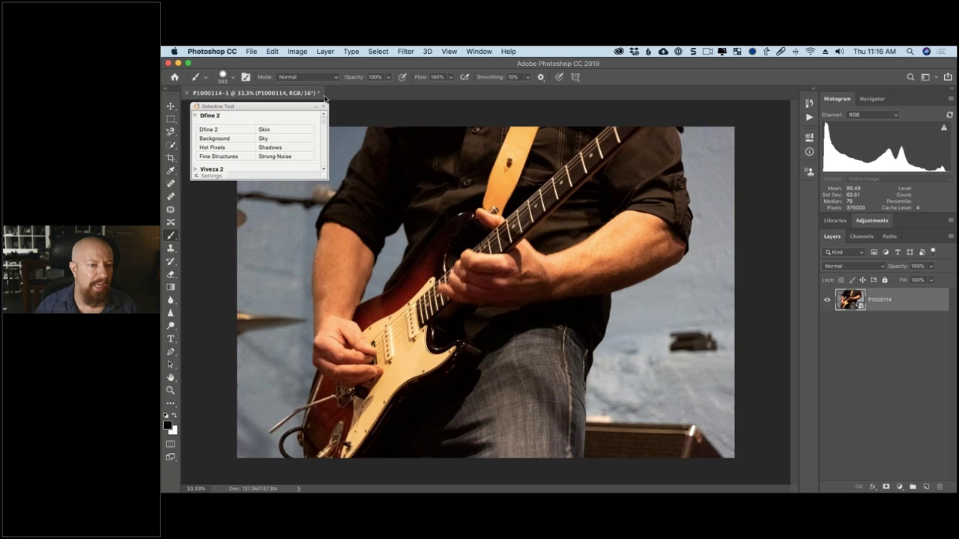
left_click(233, 141)
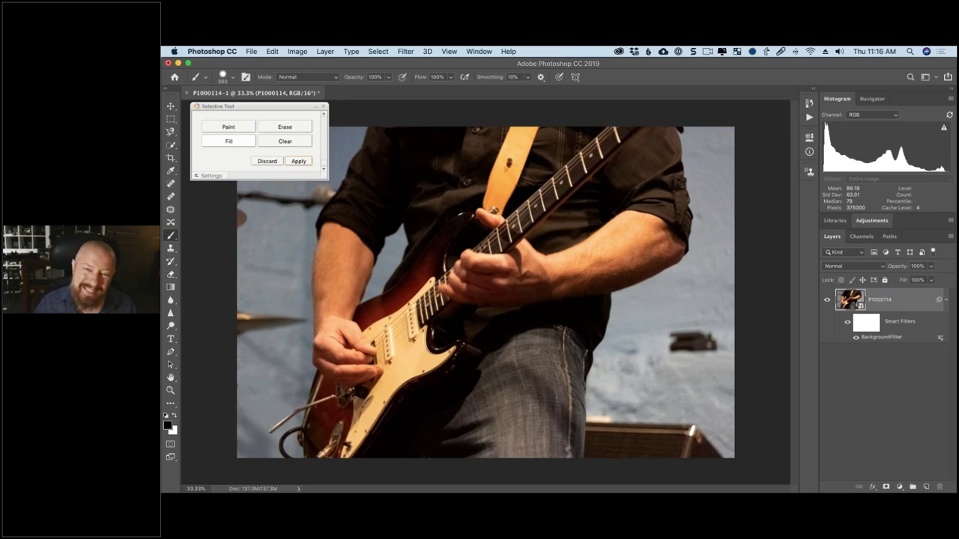
left_click(303, 161)
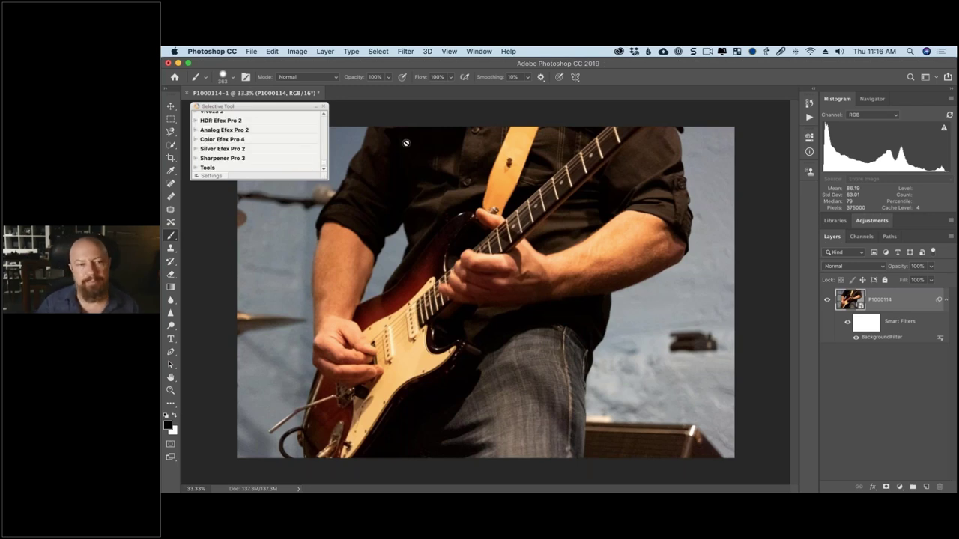
left_click_drag(308, 108, 306, 105)
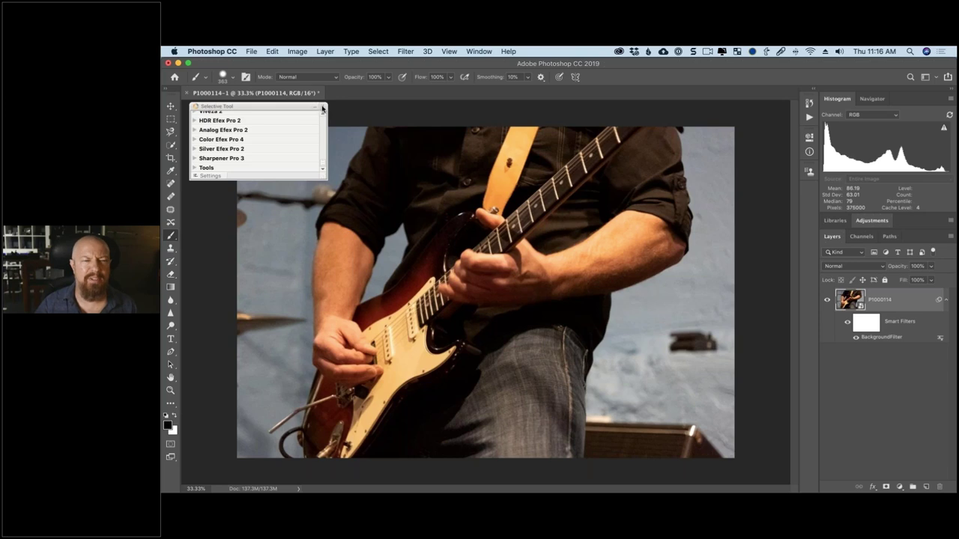
left_click(322, 109)
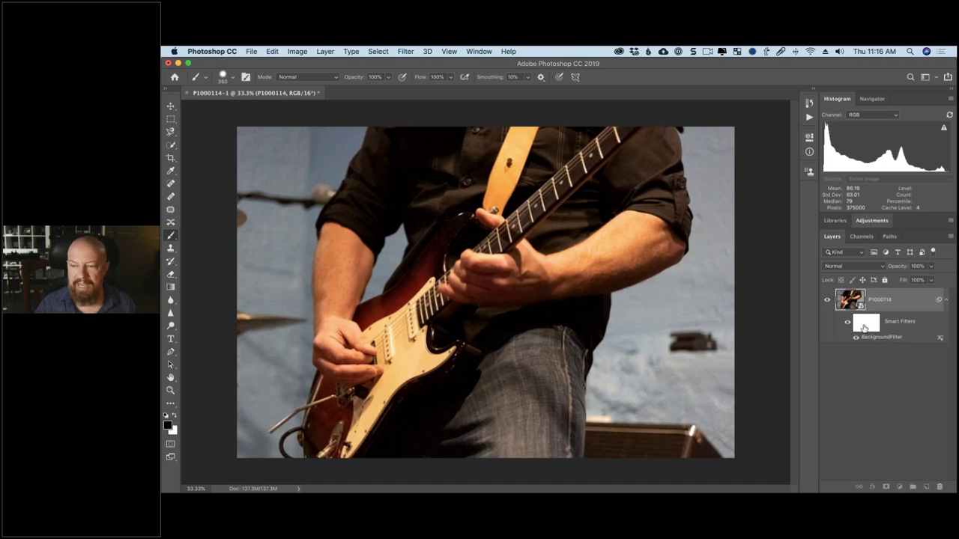
Paint black on the smart filter mask over the guitarist's picking forearm to remove the noise reduction there.
left_click(863, 327)
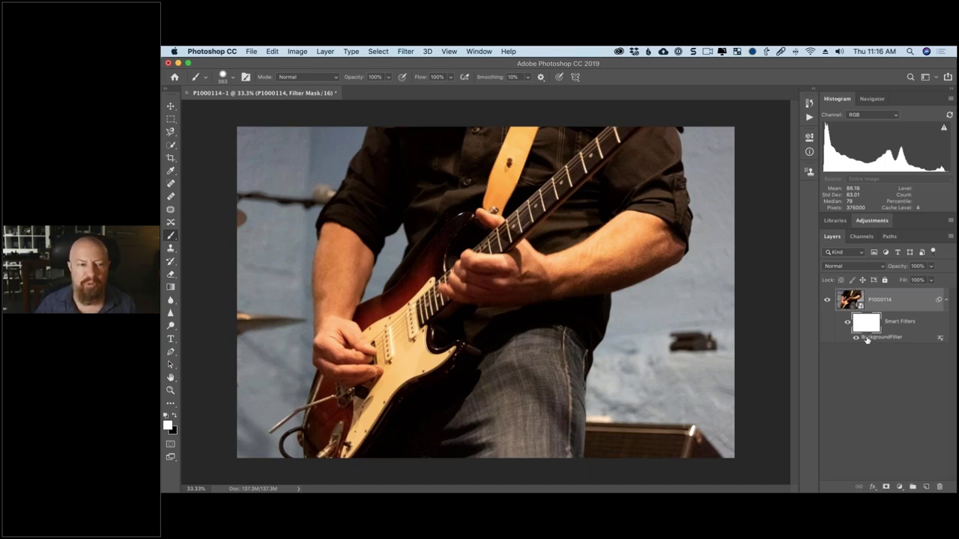
key("super+plus")
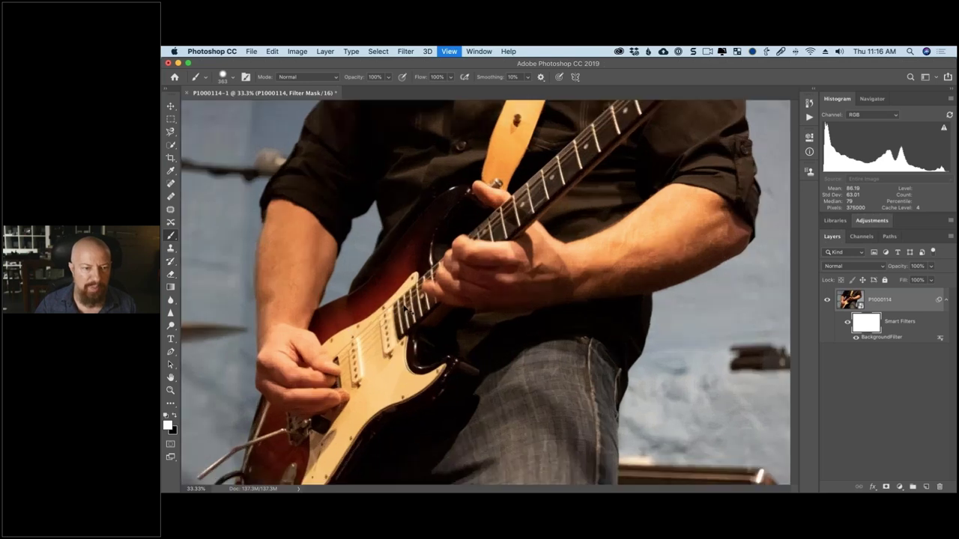
key("super+plus")
key("super+plus")
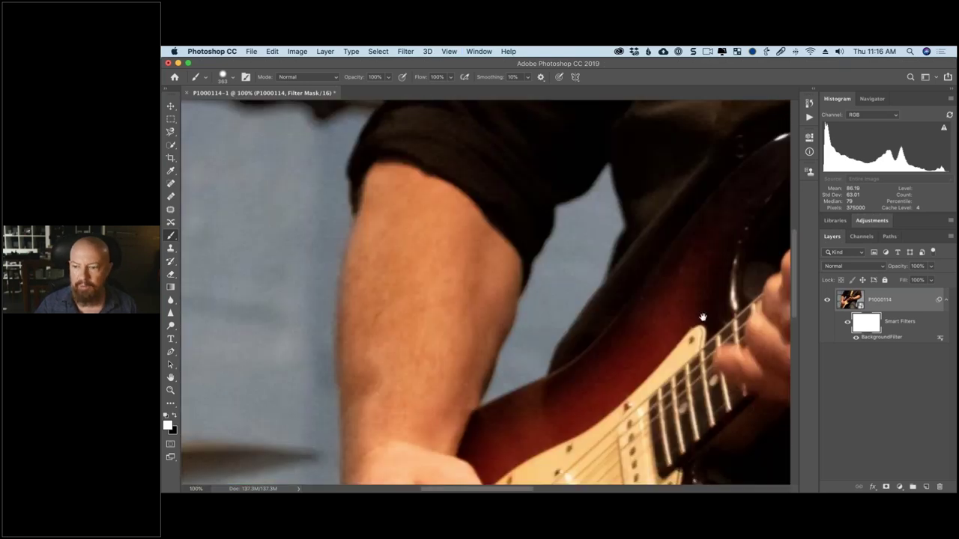
left_click_drag(703, 318, 699, 313)
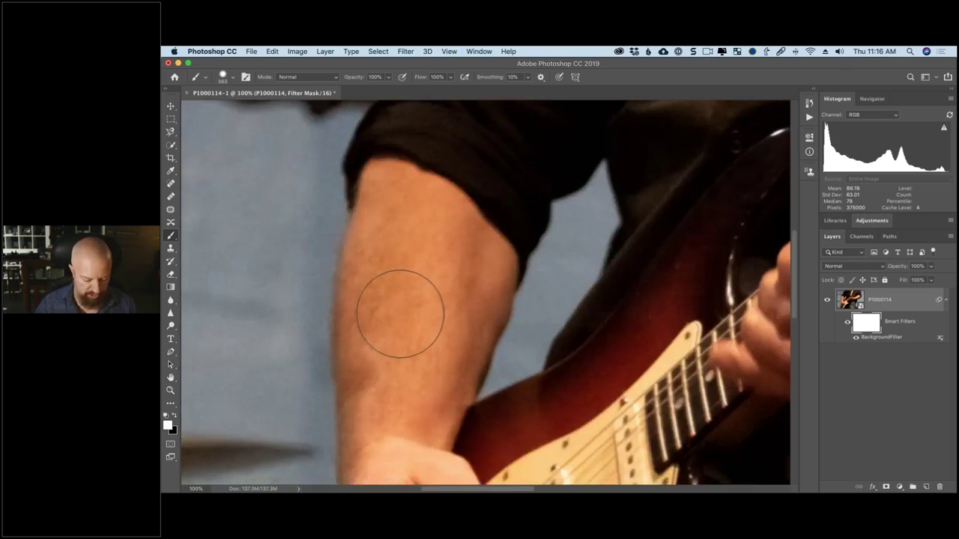
key("x")
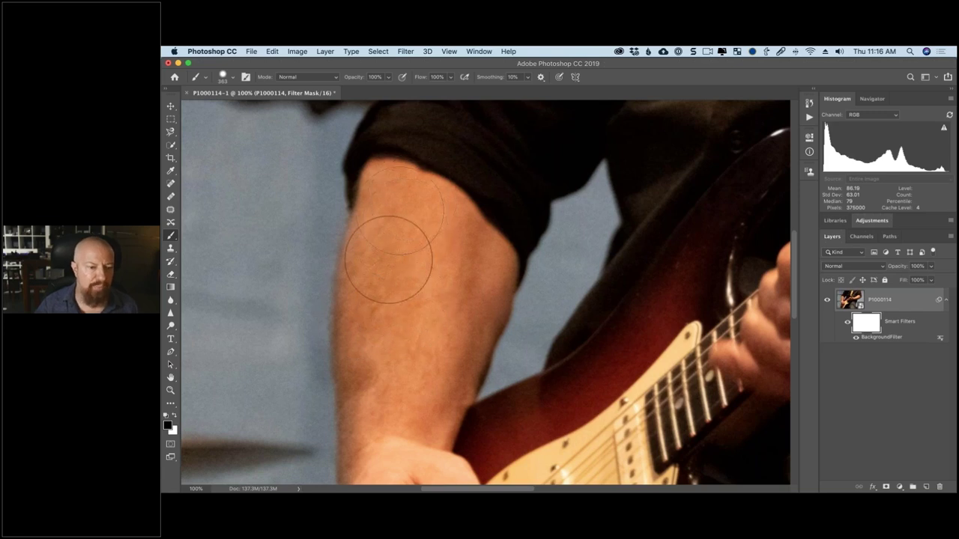
mouse_move(388, 259)
left_mouse_down()
mouse_move(435, 314)
mouse_move(459, 213)
mouse_move(437, 393)
mouse_move(423, 429)
mouse_move(432, 223)
left_mouse_up()
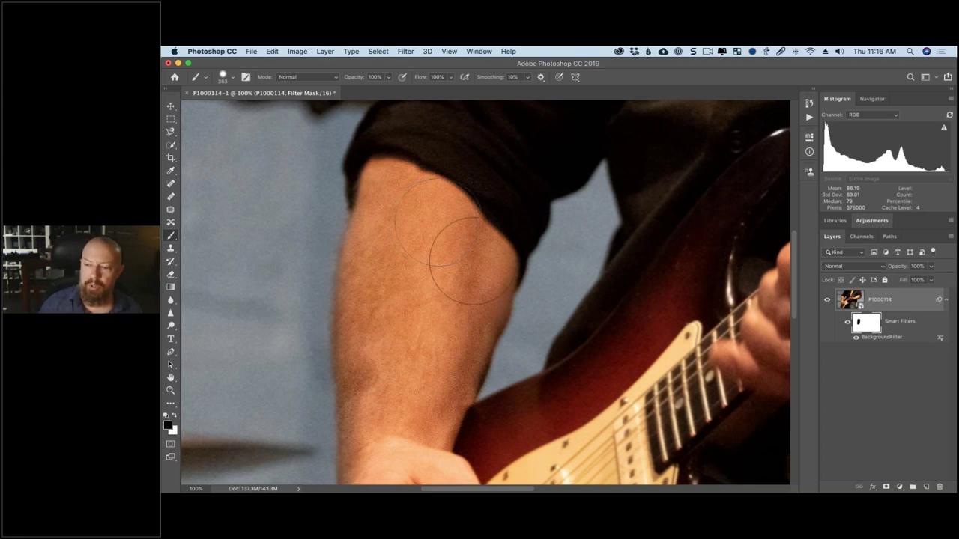
Delete the BackgroundFilter smart filters and their mask from the P1000114 smart object.
left_click(877, 339)
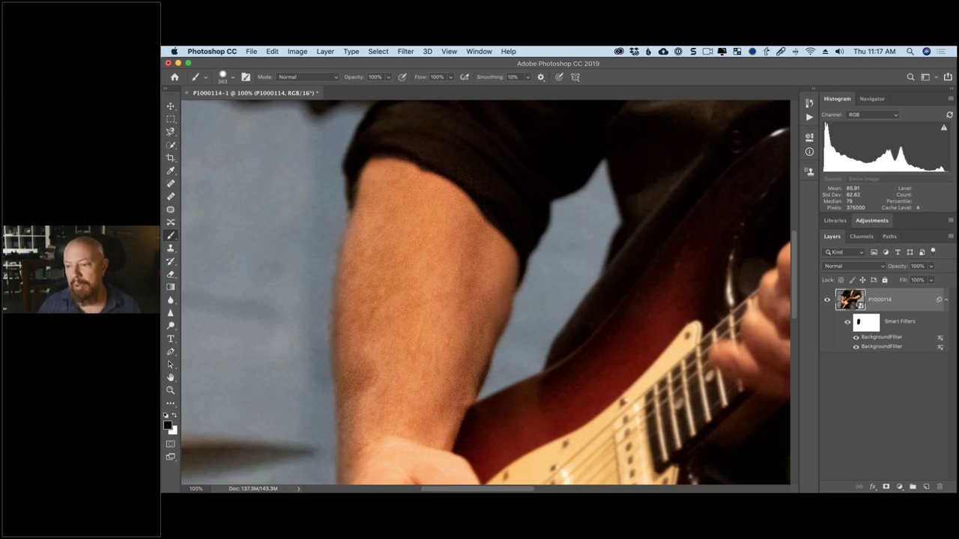
left_click_drag(909, 337, 914, 463)
left_click_drag(942, 488, 942, 487)
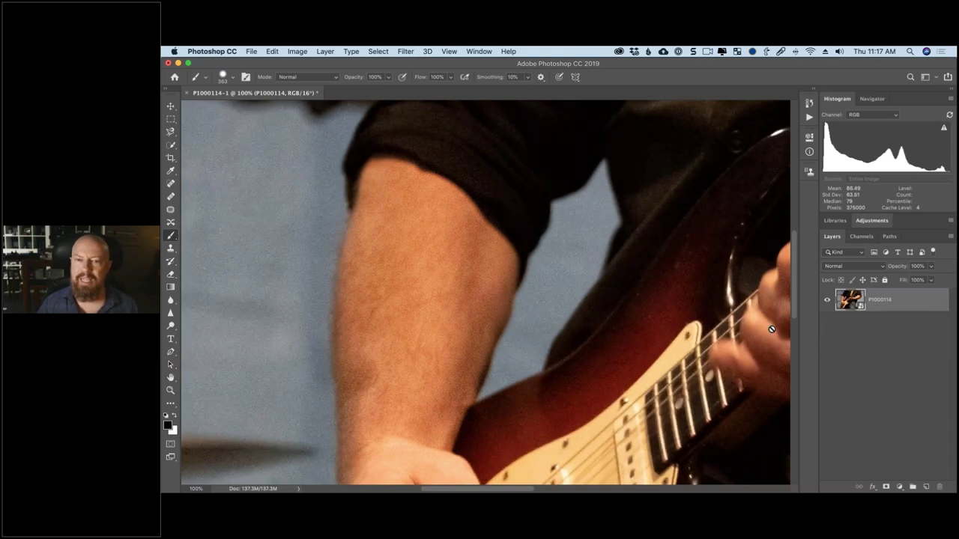
Open the P1000114 smart object in Dfine 2 from the Nik Collection filters.
left_click(405, 51)
mouse_move(431, 283)
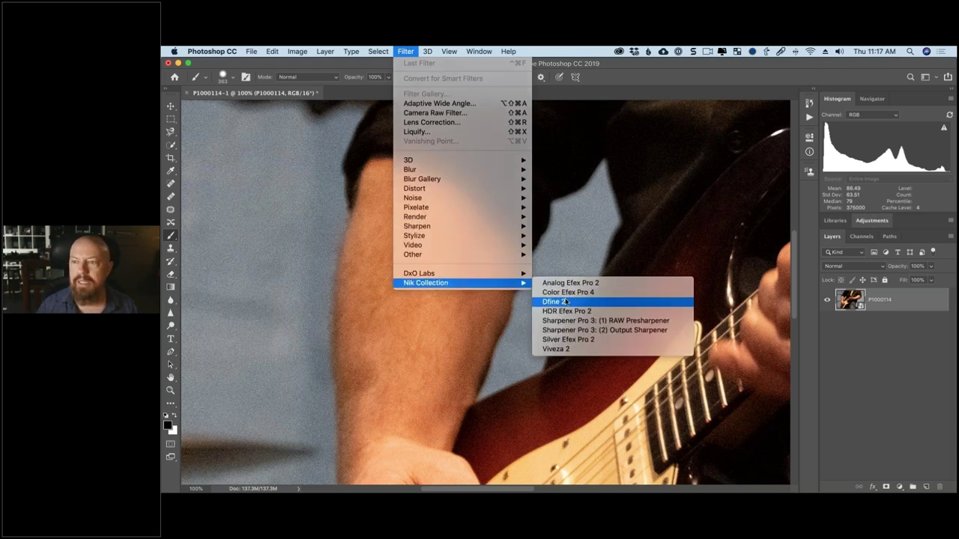
left_click(565, 302)
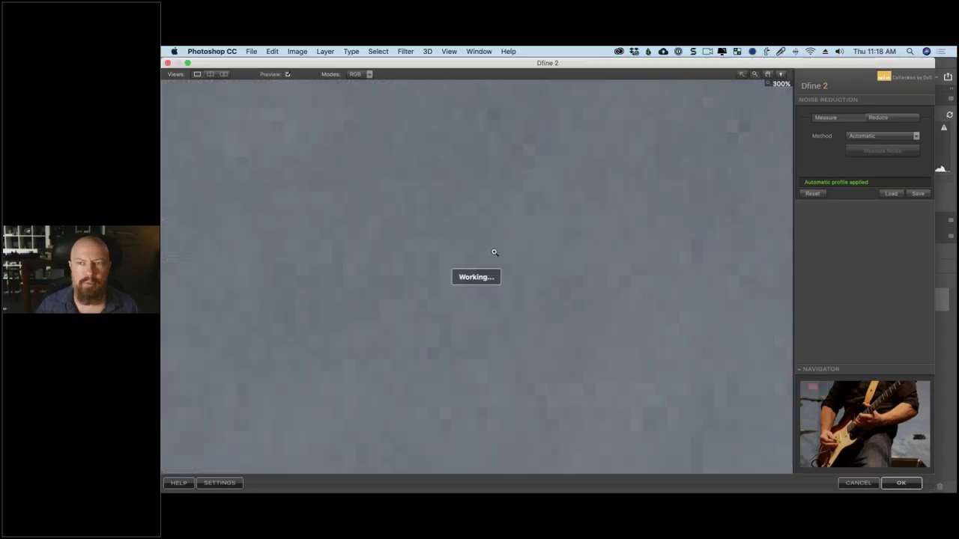
left_click(495, 253)
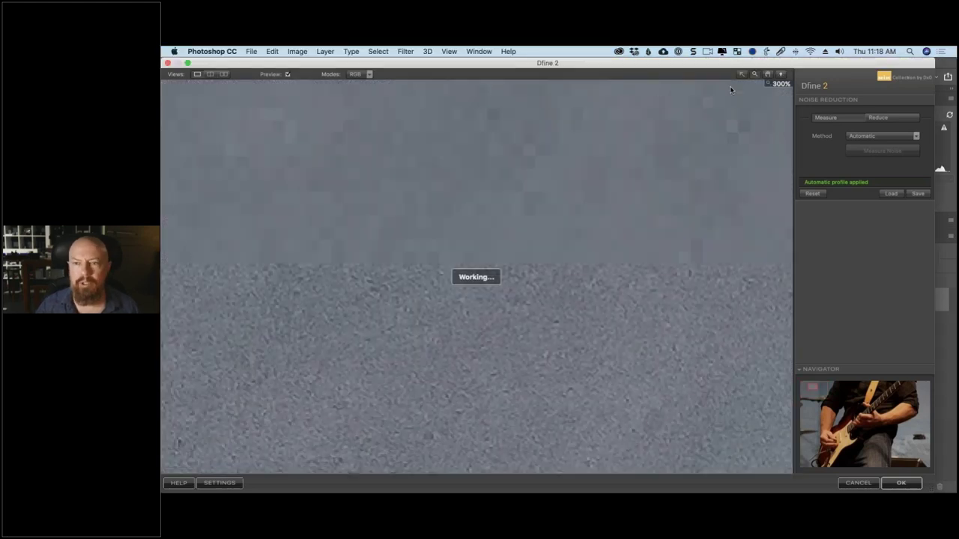
left_click(679, 162)
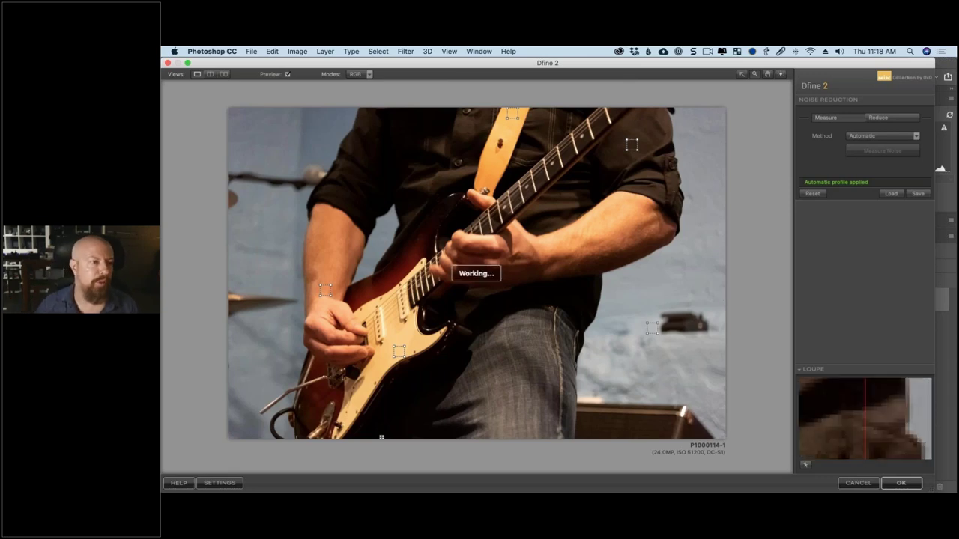
Compare the original and noise-reduced versions in split and side-by-side views, zooming to 100% around the fretting hand's thumb.
left_click(211, 75)
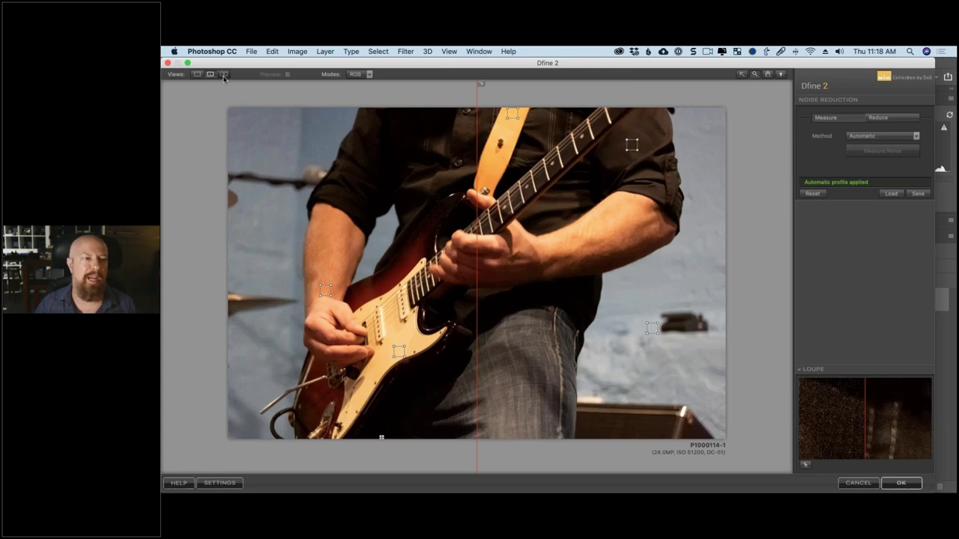
left_click(223, 74)
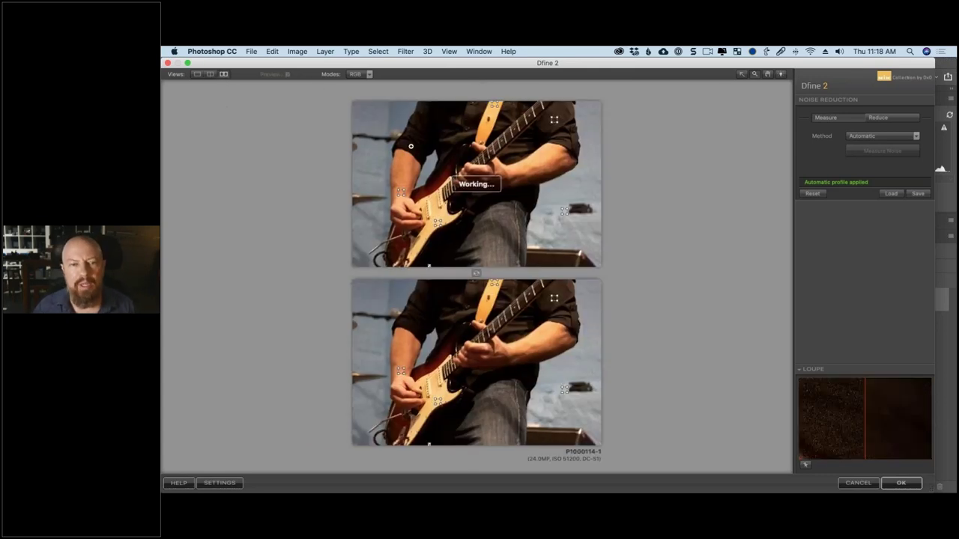
left_click(475, 273)
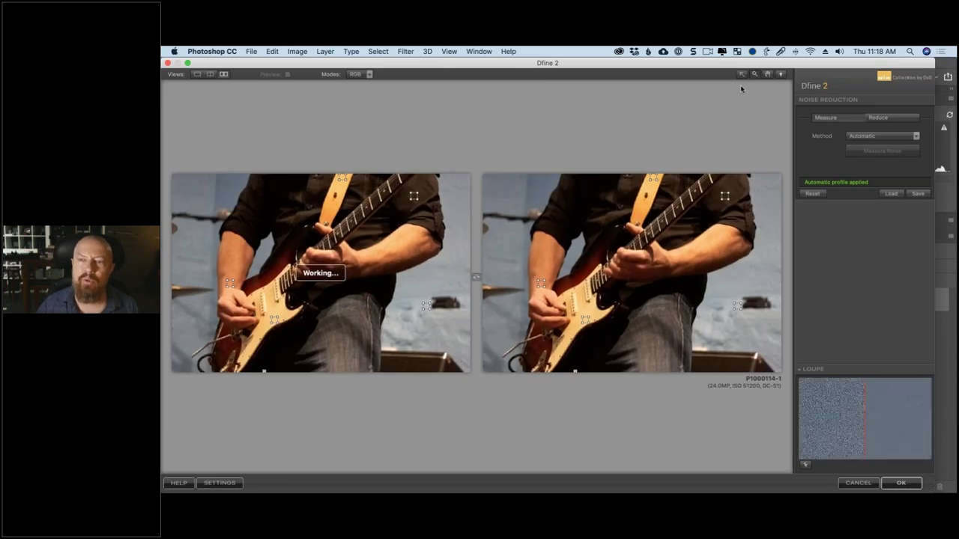
left_click(596, 310)
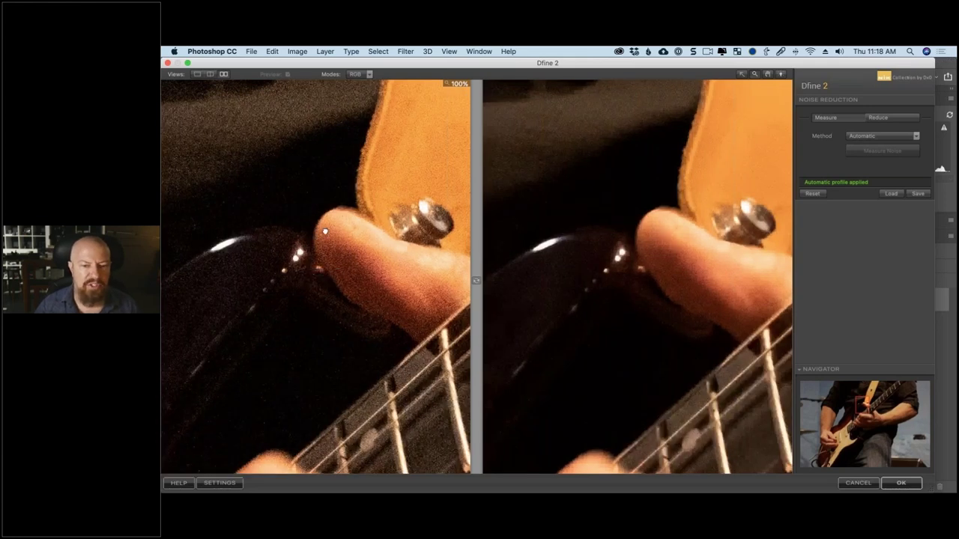
left_click_drag(325, 232, 275, 226)
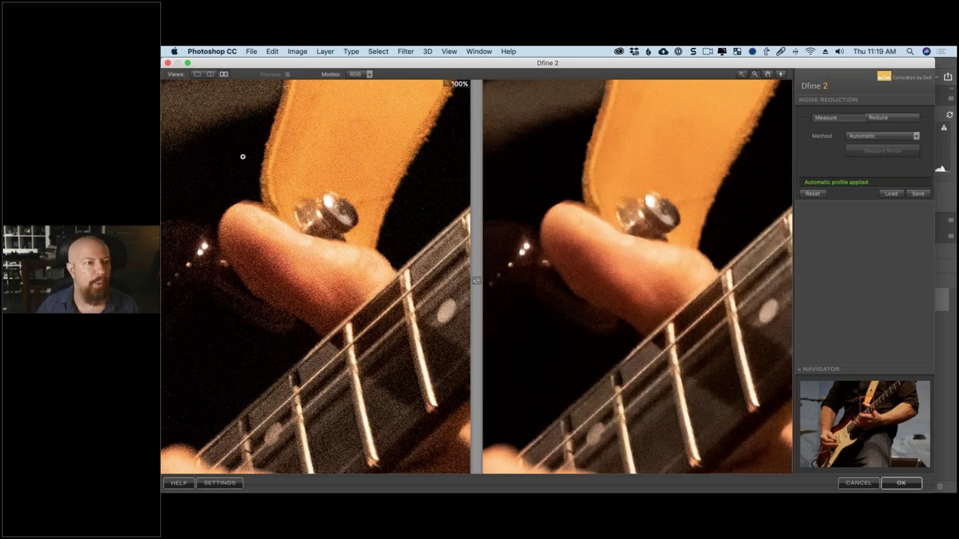
Return to the single image view and check the noise reduction by toggling the preview at 100%.
left_click(197, 74)
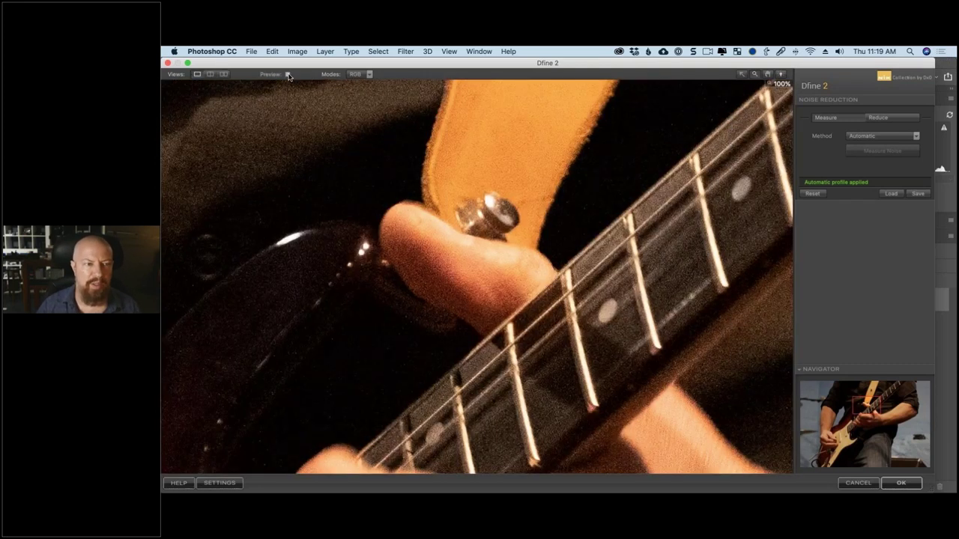
left_click(287, 74)
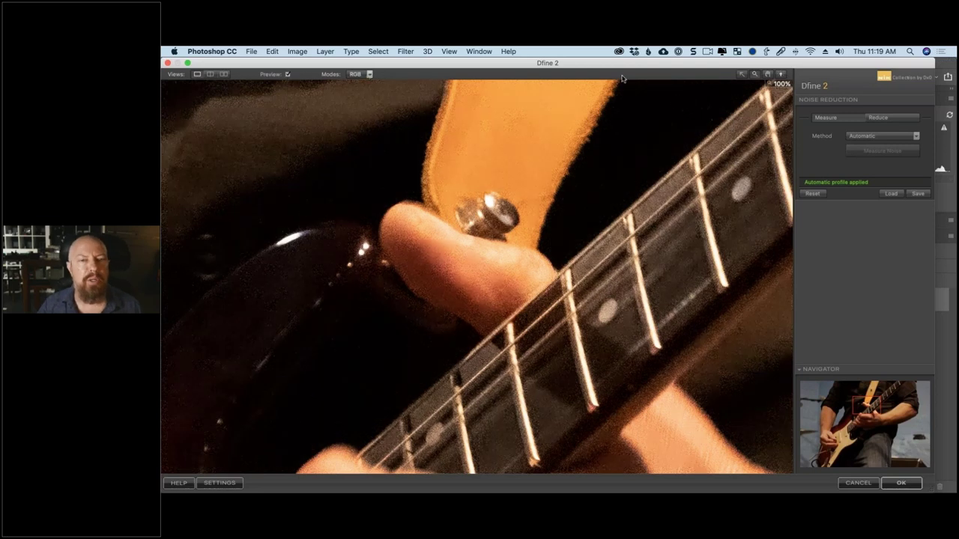
left_click(594, 184)
View the noise-reduced photo in the Red, Green and Blue channel modes in turn.
left_click(368, 74)
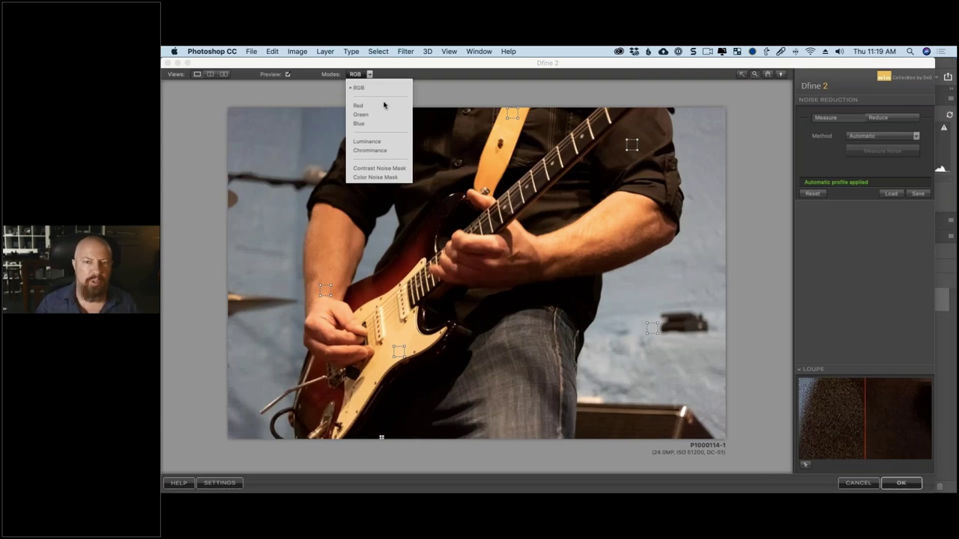
left_click(383, 105)
left_click(369, 74)
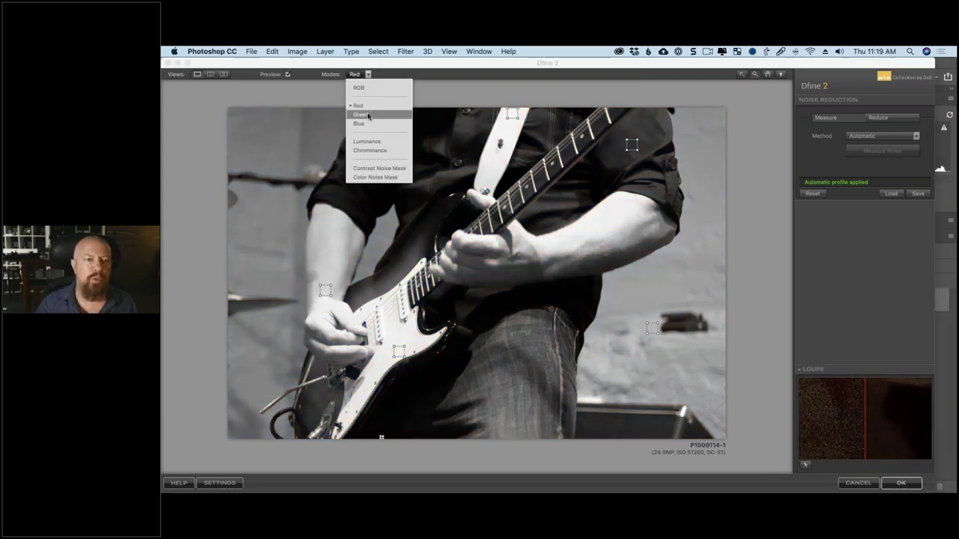
left_click(368, 115)
left_click(369, 74)
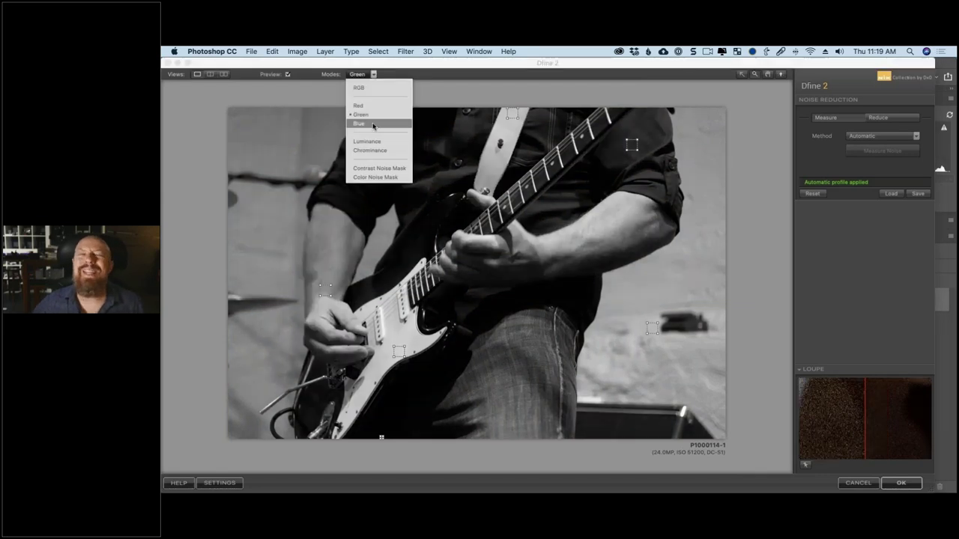
left_click(371, 124)
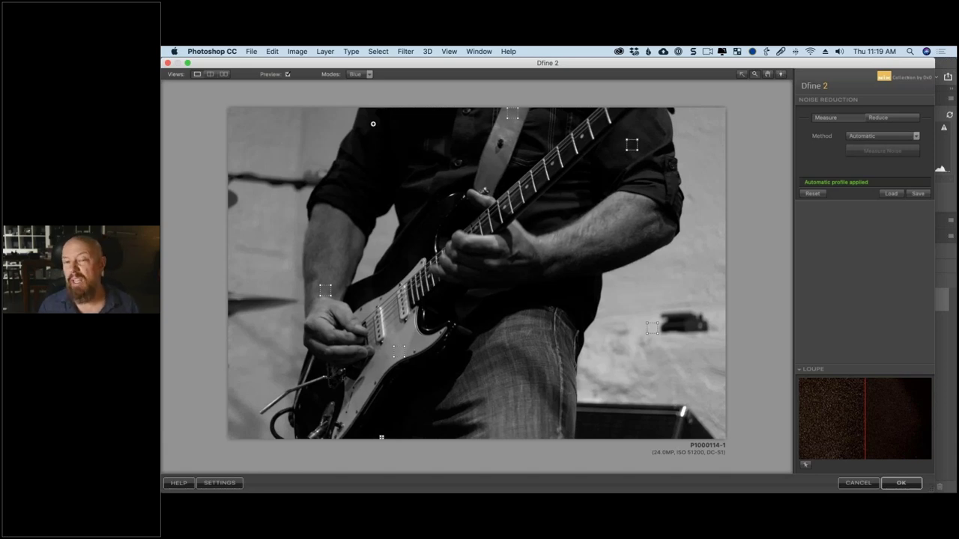
View the photo in the Luminance and Chrominance modes, and return the display to RGB.
left_click(360, 74)
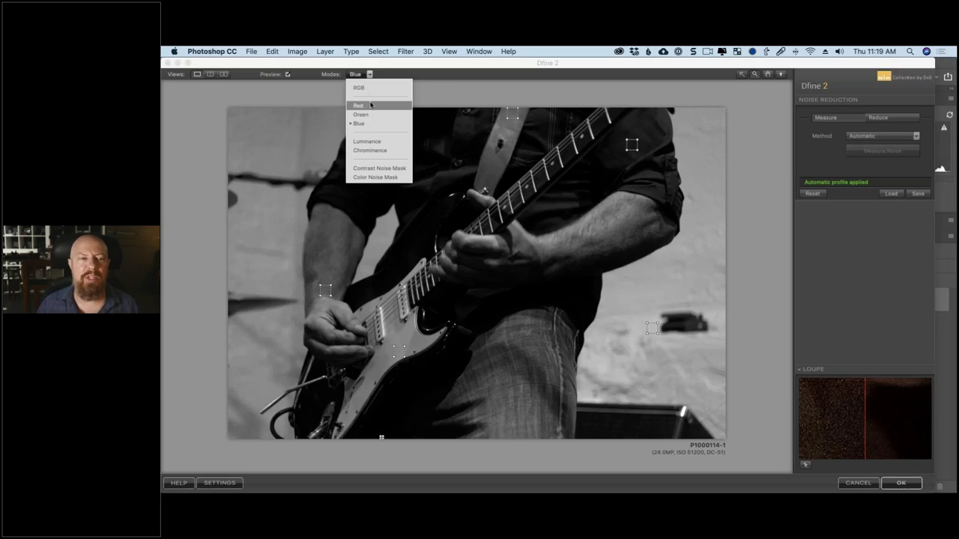
left_click(376, 142)
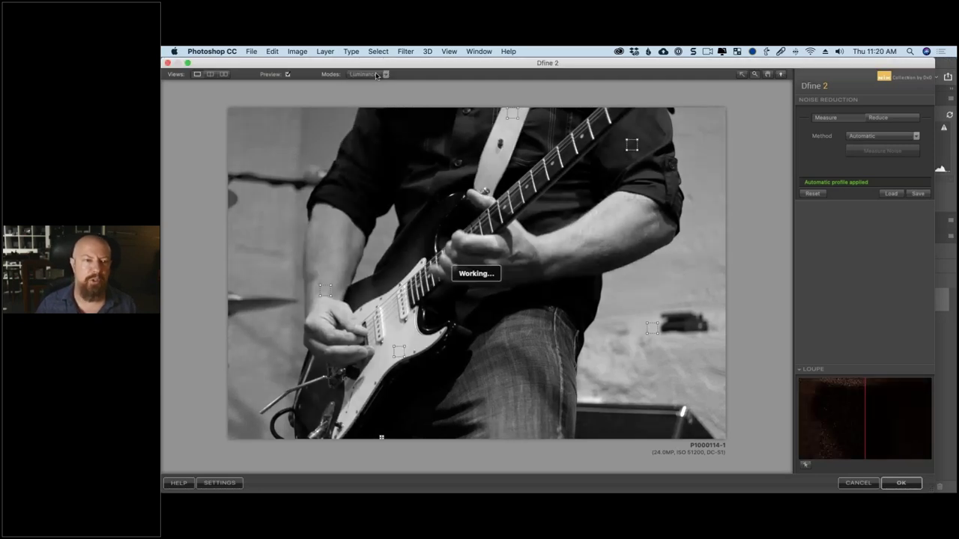
left_click(377, 74)
left_click(375, 151)
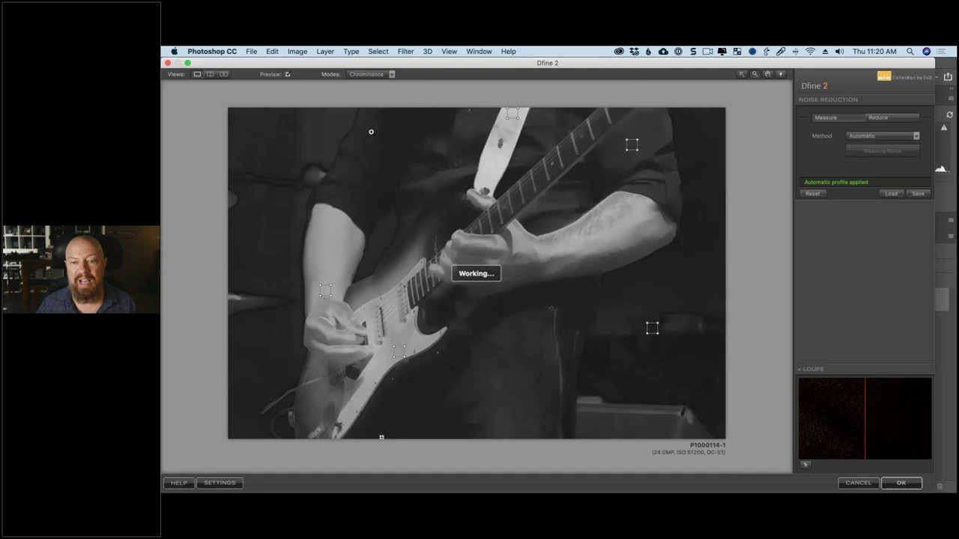
left_click(374, 74)
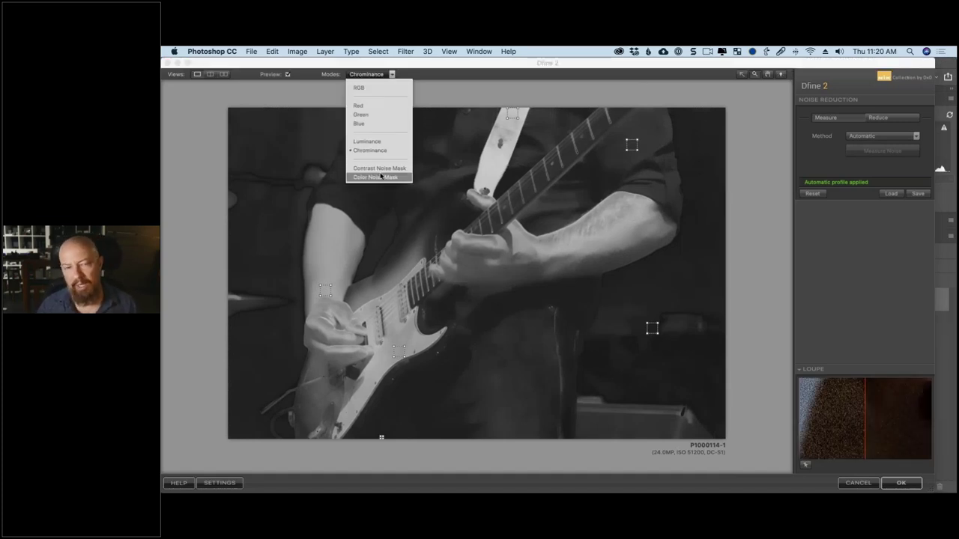
left_click(379, 90)
left_click(352, 74)
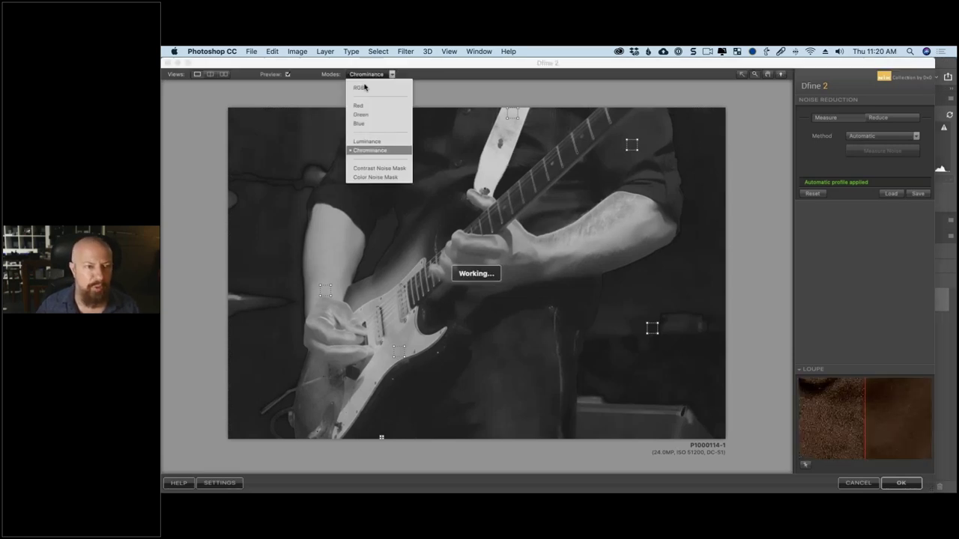
left_click(365, 90)
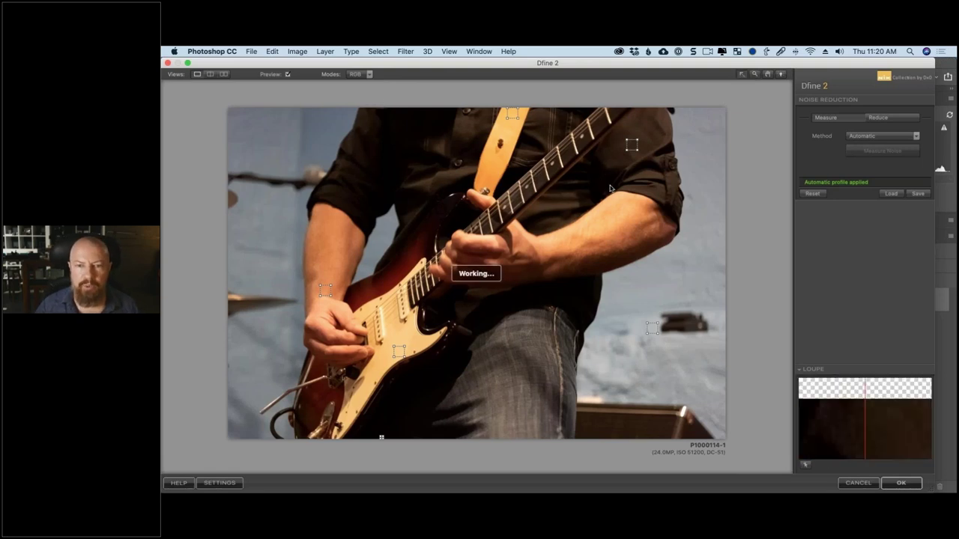
Cycle the background shade around the preview and check the choice between the Reduce and Measure stages.
left_click(782, 75)
left_click(781, 75)
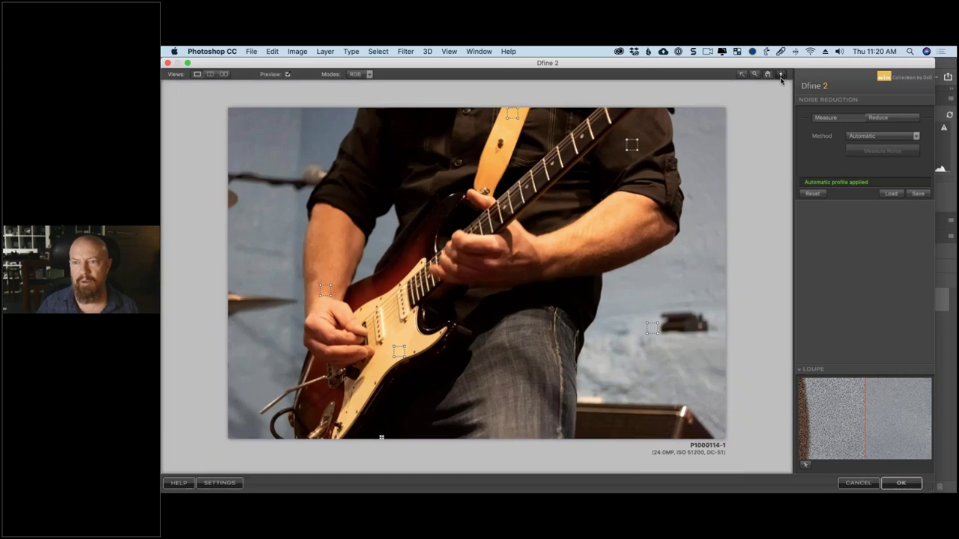
left_click(781, 75)
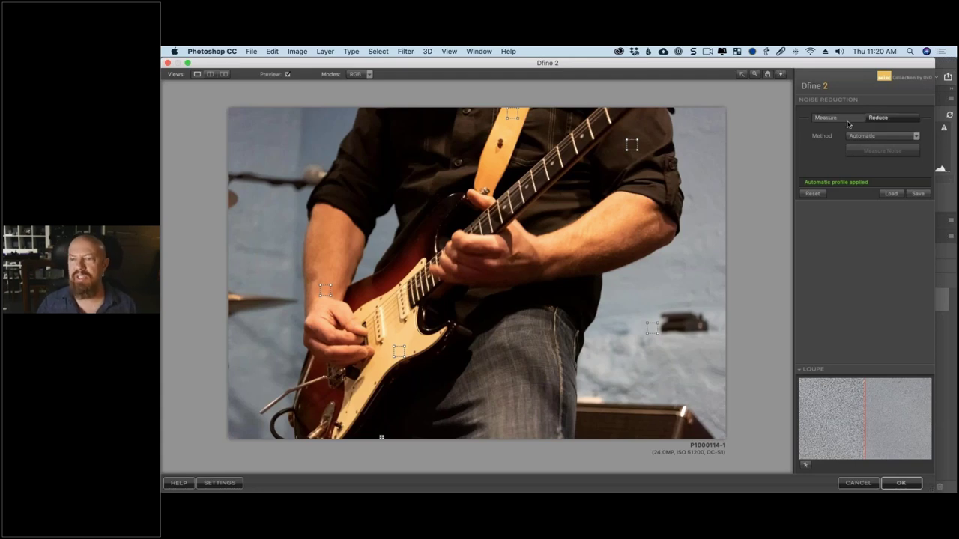
left_click(888, 119)
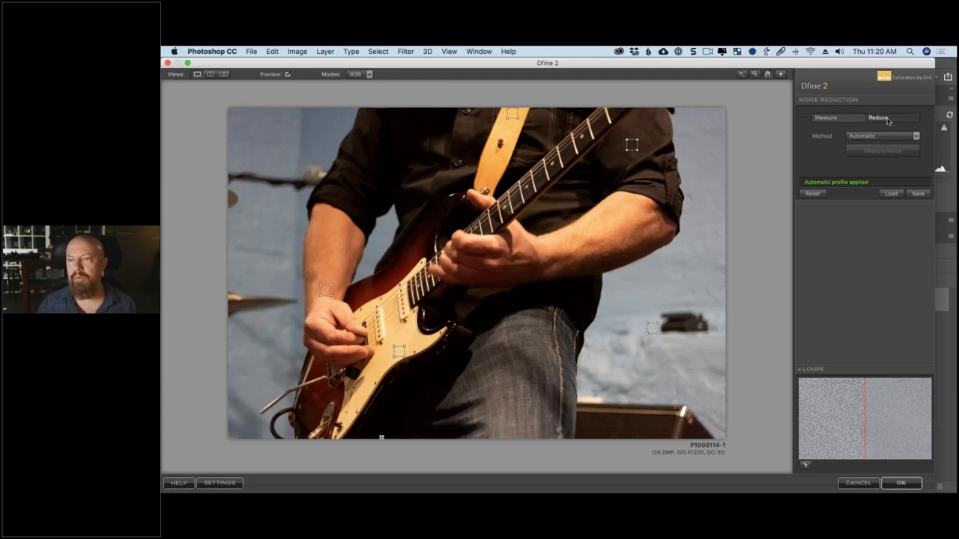
left_click(845, 119)
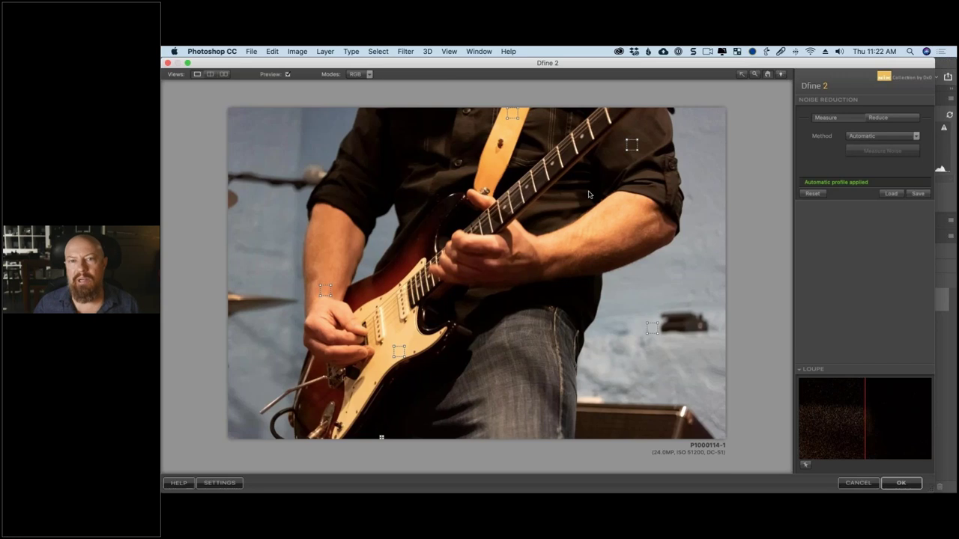
Move and widen the noise measurement rectangle on the black shirt beside the guitar neck, and delete it.
left_click_drag(631, 144, 630, 140)
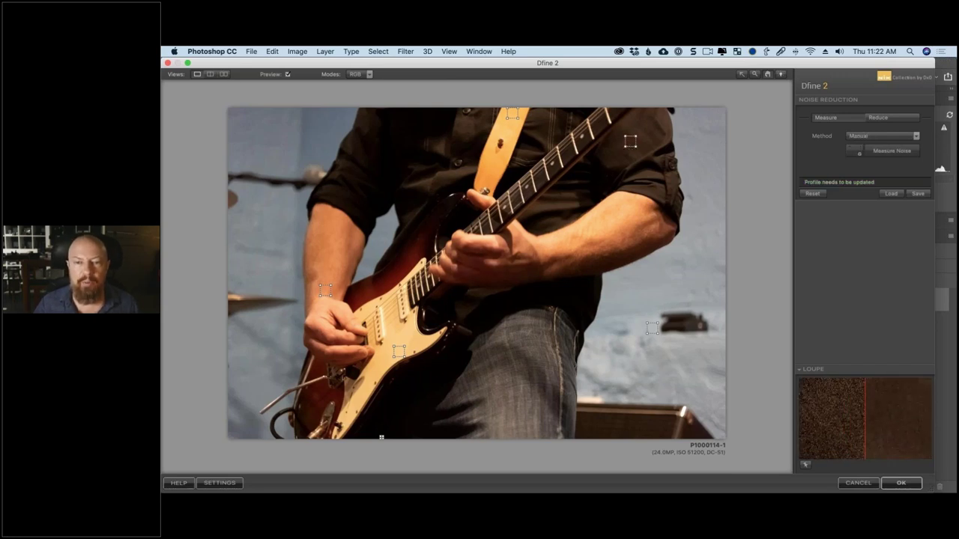
mouse_move(625, 146)
left_mouse_down()
mouse_move(598, 169)
mouse_move(630, 151)
left_mouse_up()
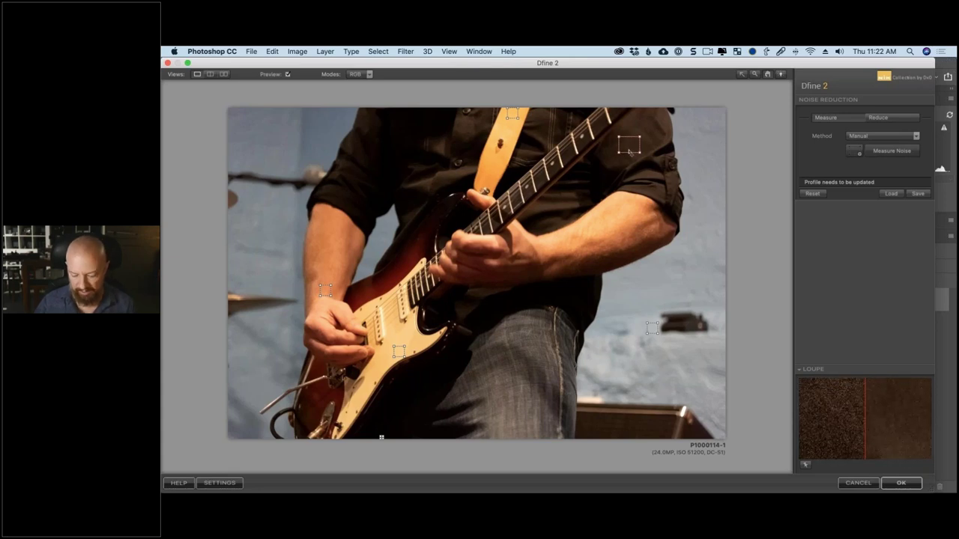
key("BackSpace")
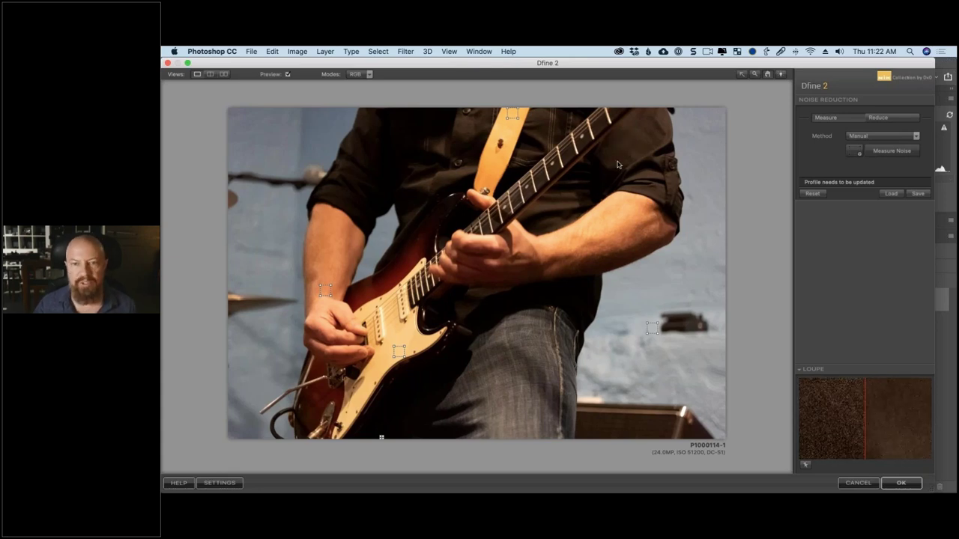
Draw a new measurement rectangle over the blue wall beside the guitarist's sleeve and measure the noise with the Manual method.
left_click(854, 150)
left_click_drag(696, 155, 719, 176)
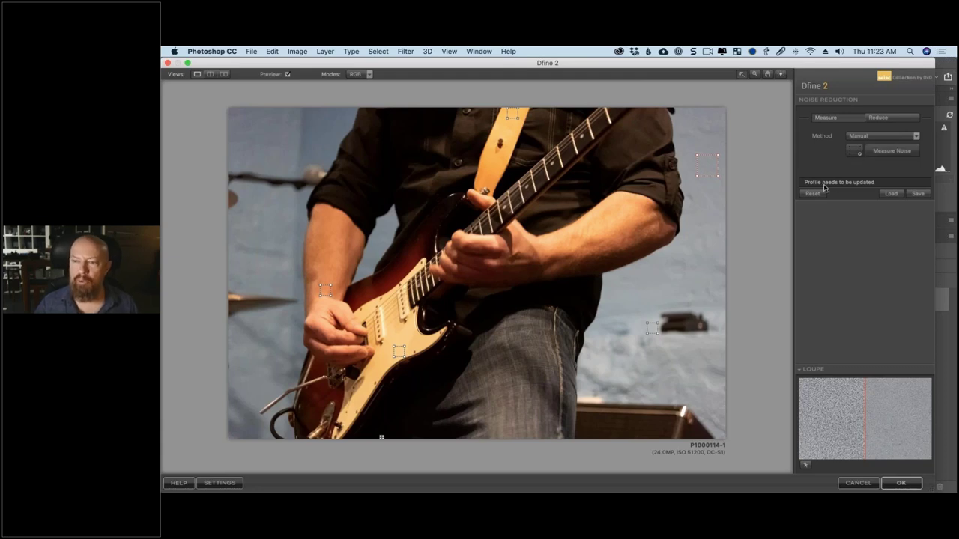
left_click(889, 155)
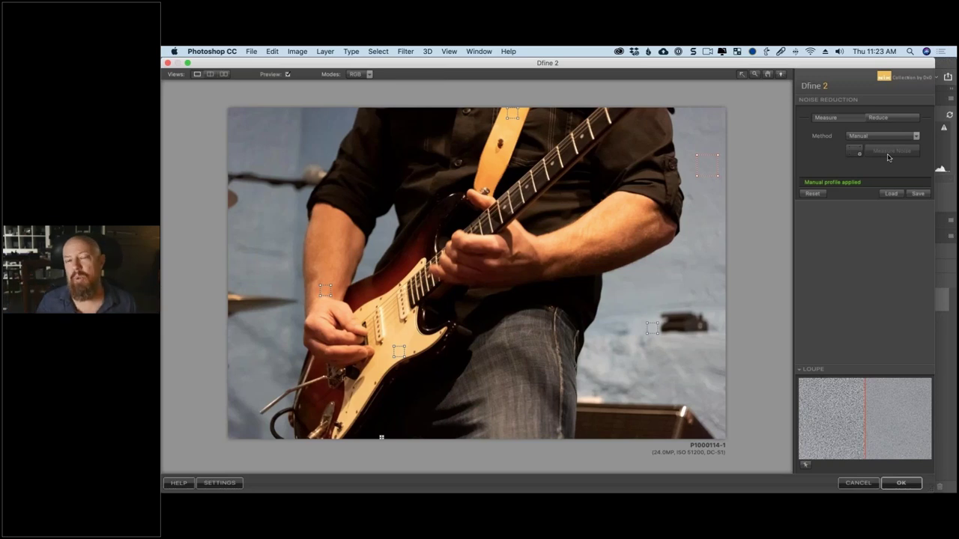
Set the measuring method to Automatic, reset the noise profile and measure the noise again.
left_click(867, 138)
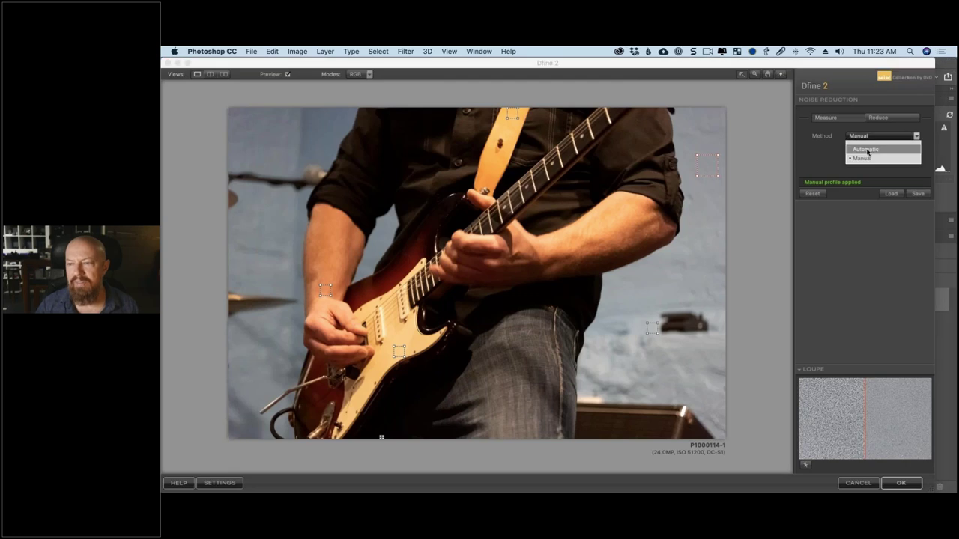
left_click(867, 149)
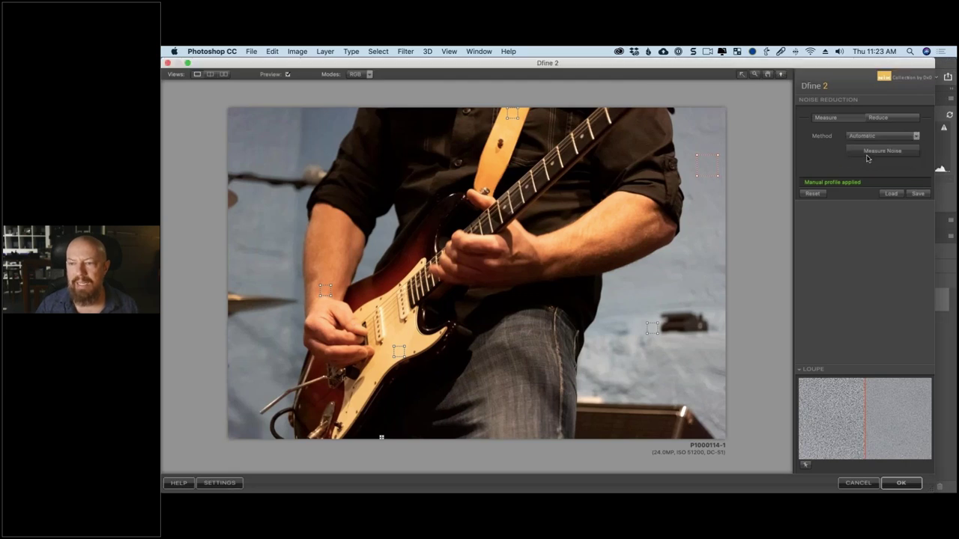
left_click(811, 194)
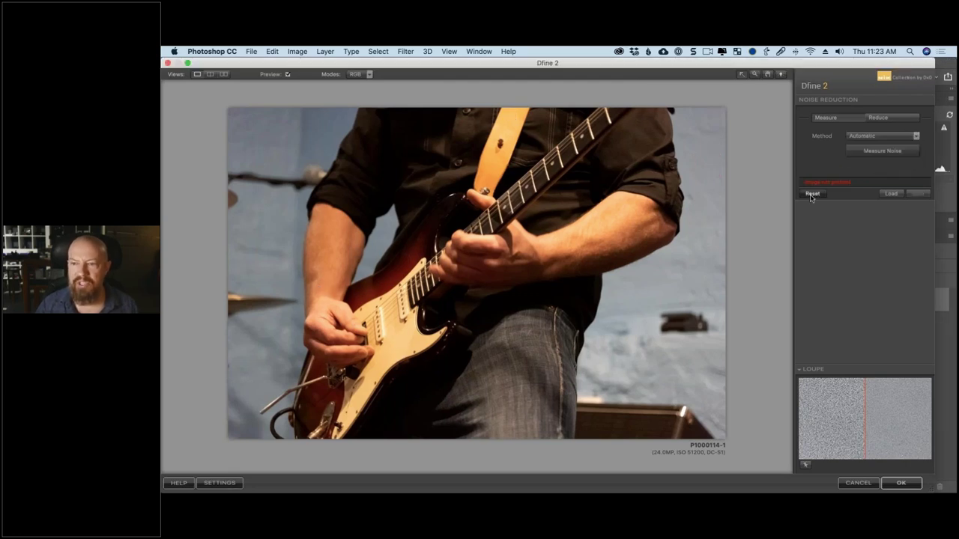
left_click(865, 151)
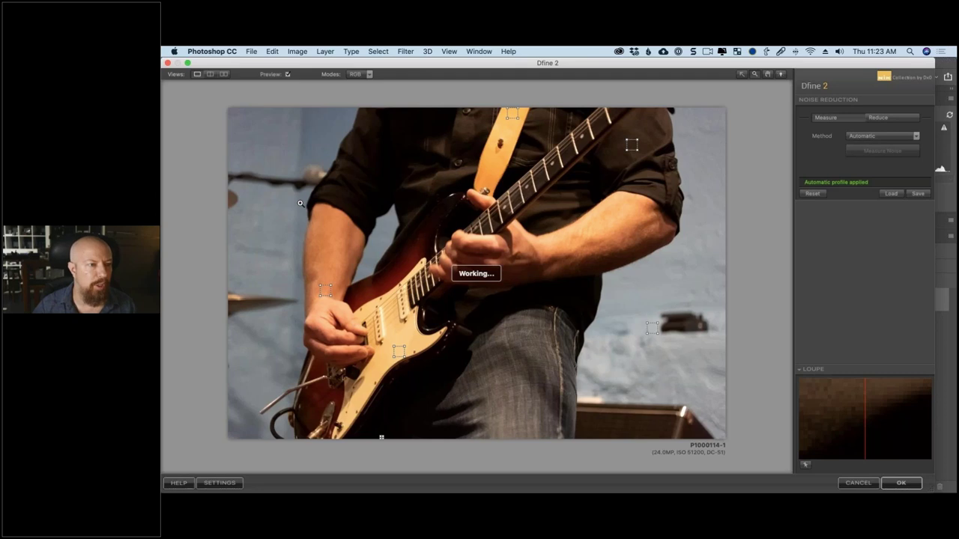
Compare the original and noise-reduced photo side by side at 100% around the thumb and guitar strap.
left_click(483, 193)
left_click(224, 73)
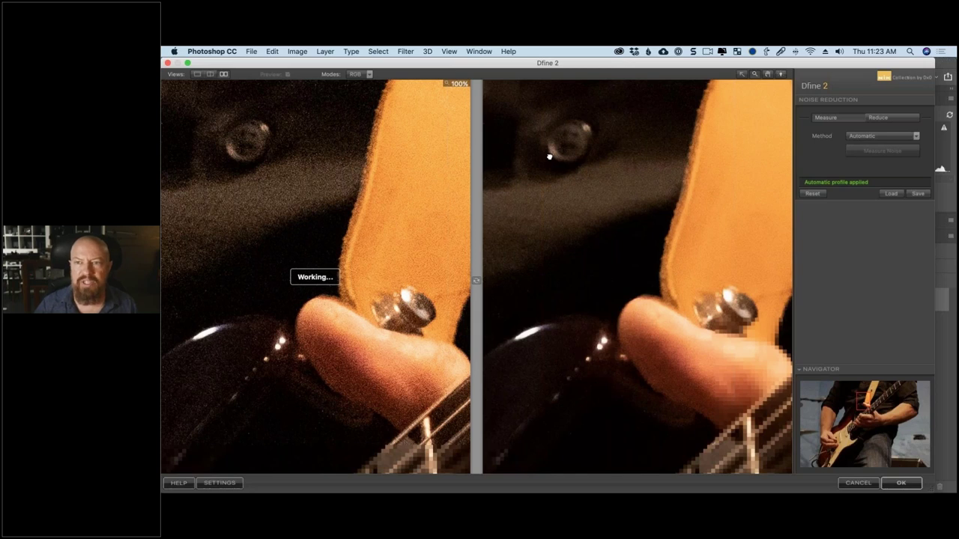
Compare the original and noise-reduced photo at 100% along the guitar neck, blue wall, shirt sleeve and forearm.
left_click_drag(549, 156, 385, 45)
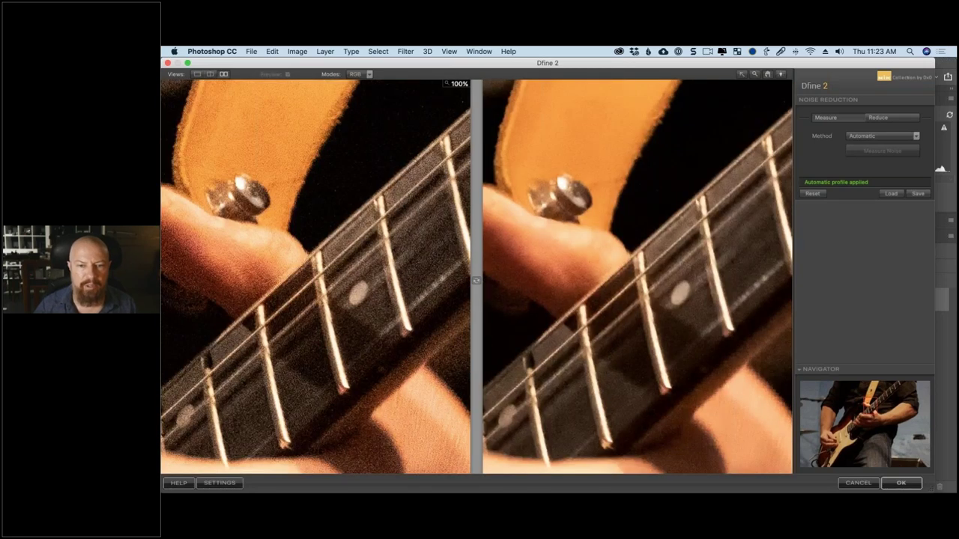
left_click_drag(521, 152, 574, 277)
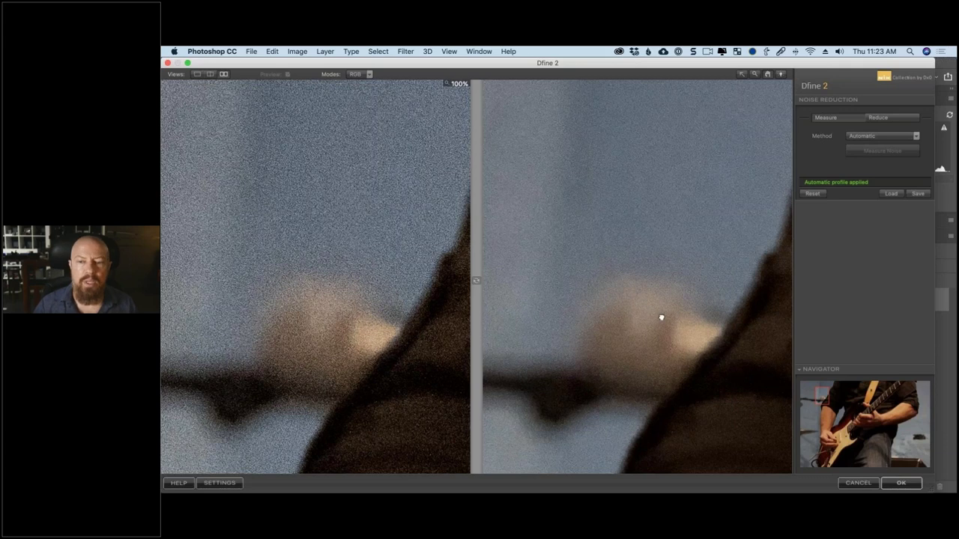
left_click_drag(549, 281, 439, 186)
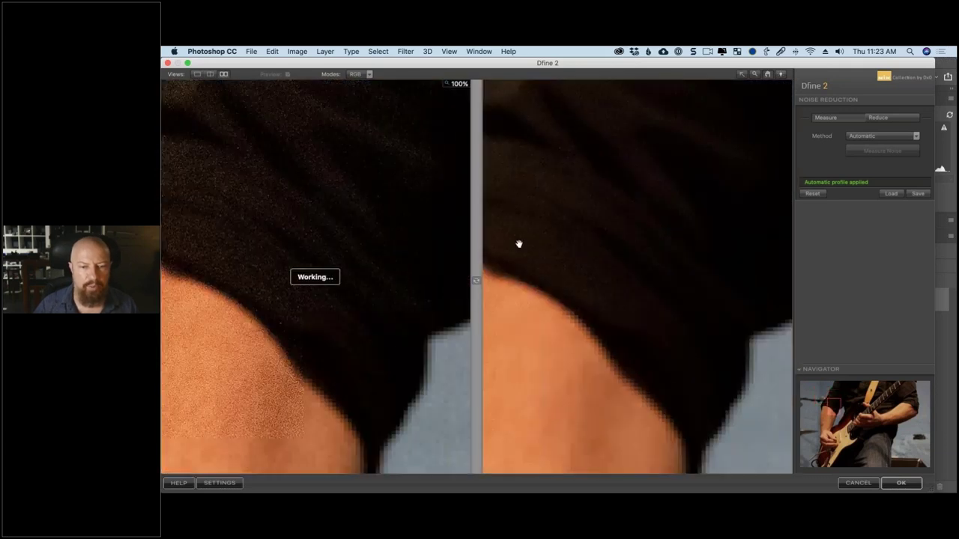
left_click_drag(518, 244, 674, 208)
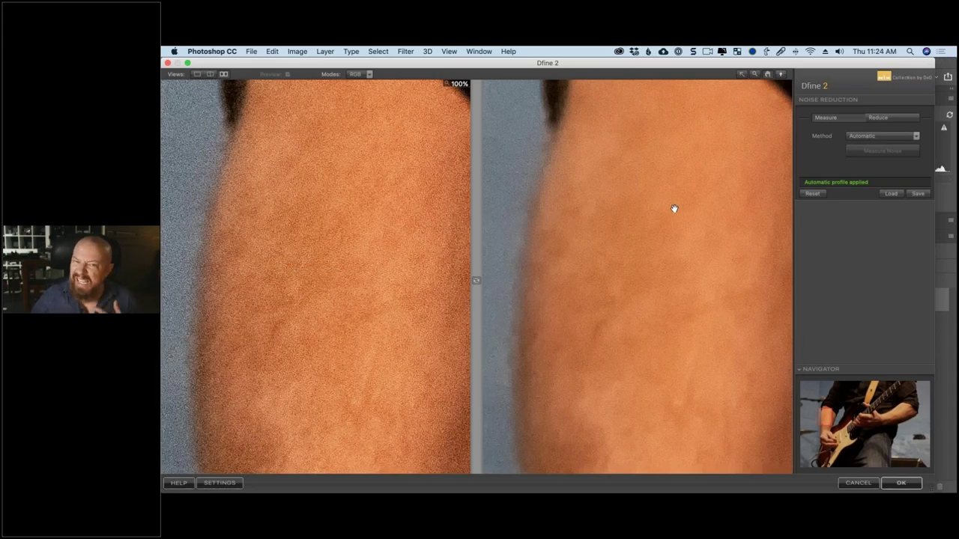
left_click_drag(714, 228, 777, 229)
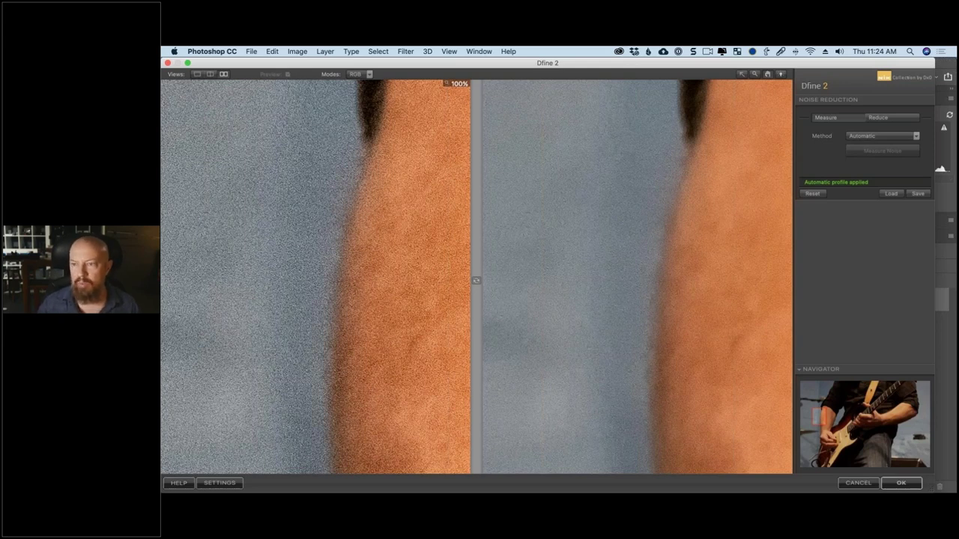
Open the Reduce settings, try Contrast Noise at 123% and 172%, and return it to 100%.
left_click(884, 117)
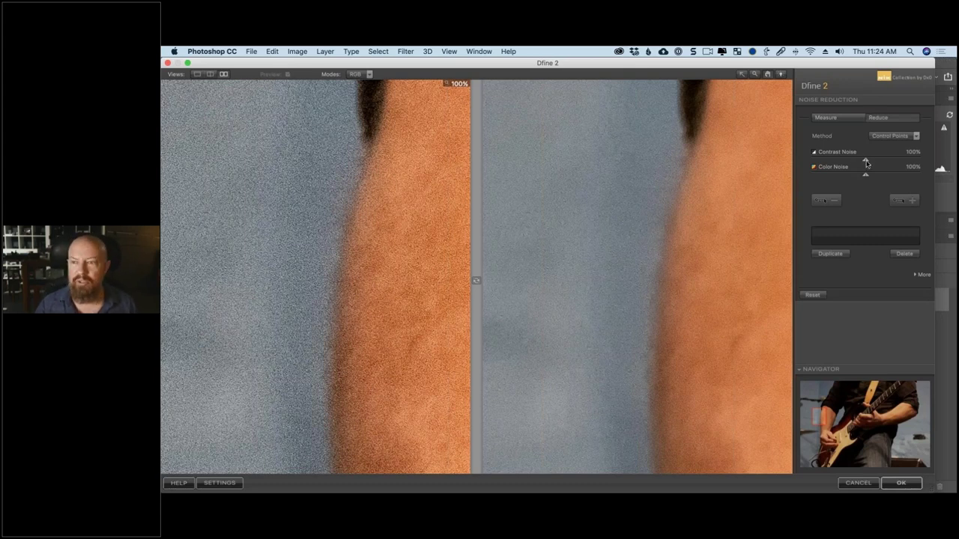
left_click_drag(865, 163, 878, 161)
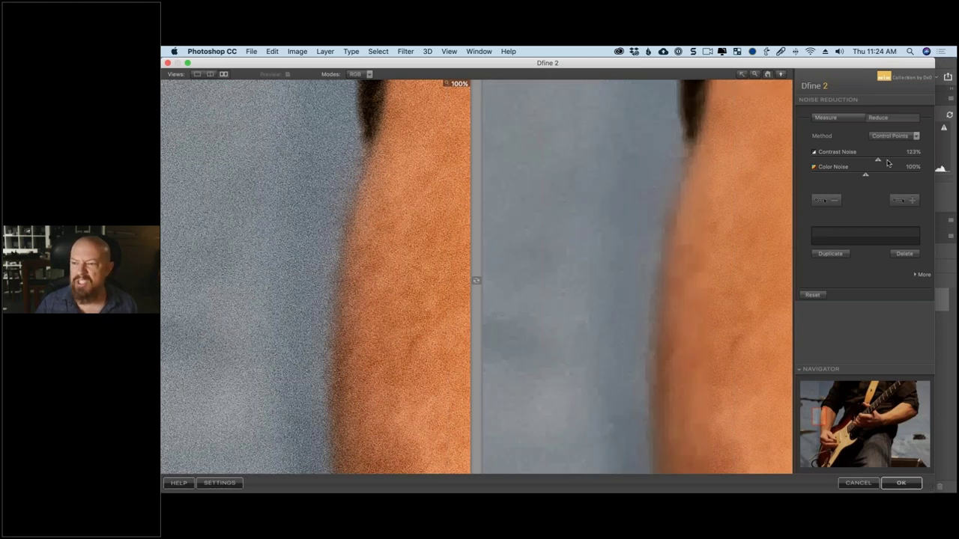
left_click_drag(881, 161, 904, 163)
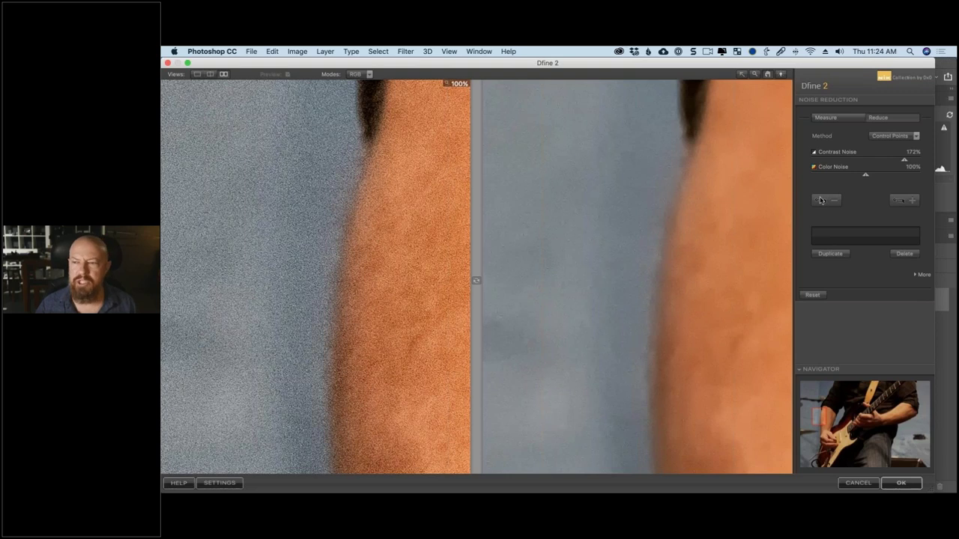
left_click(866, 175)
left_click_drag(904, 161, 866, 162)
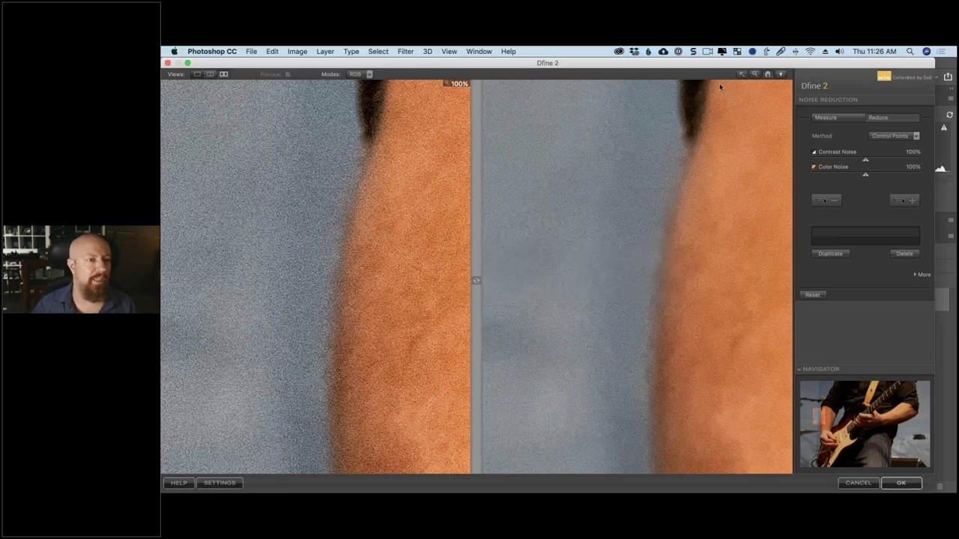
Show the whole photo in a single view and use the Control Points method to add a point on the blue wall below the fretting forearm.
left_click(577, 215)
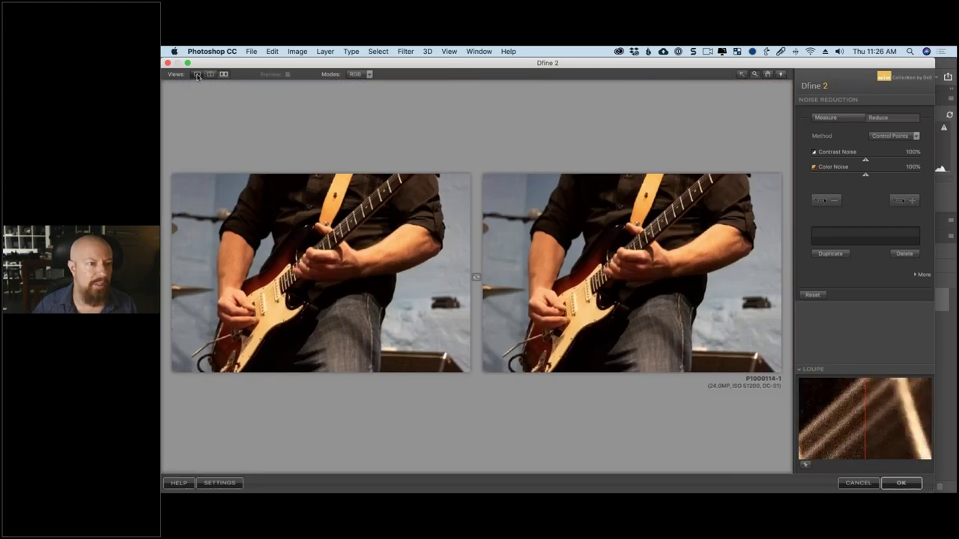
left_click(196, 74)
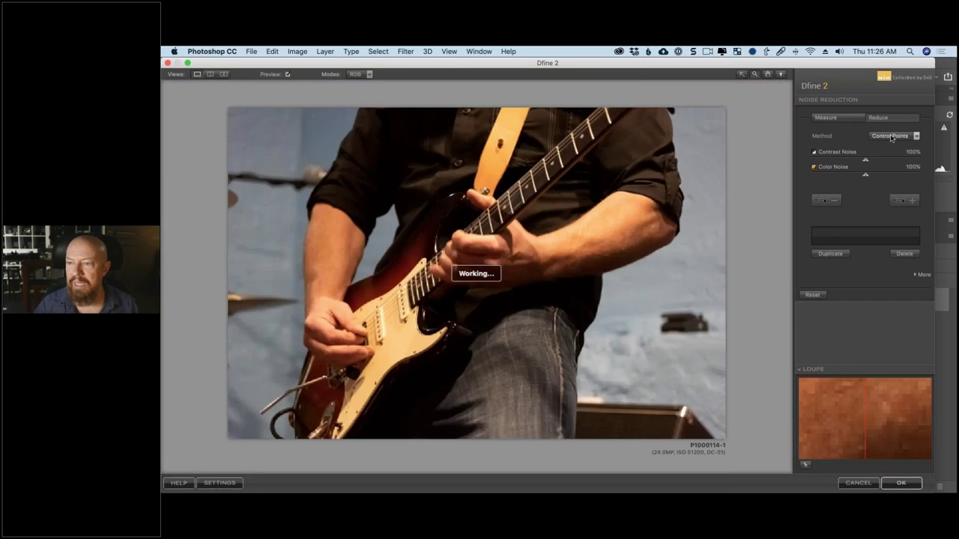
left_click(892, 137)
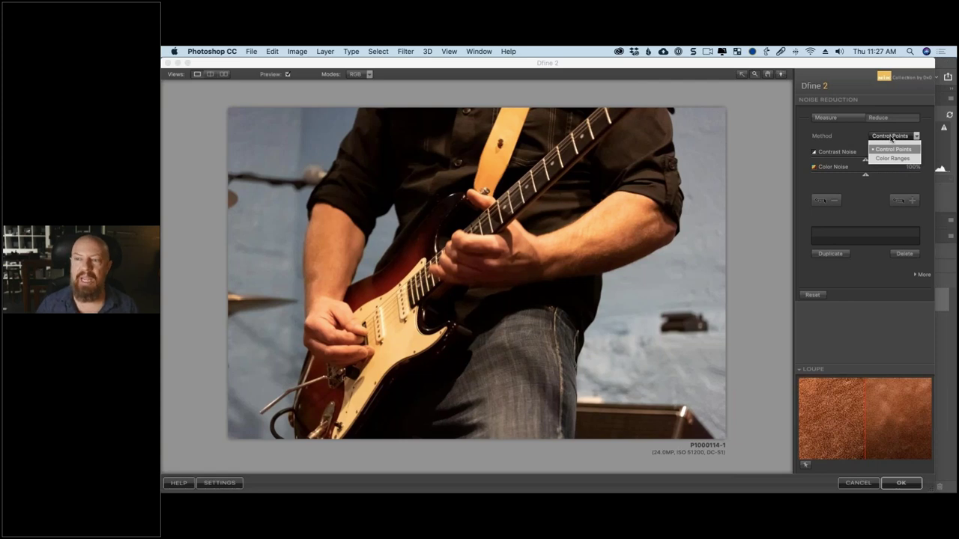
left_click(883, 151)
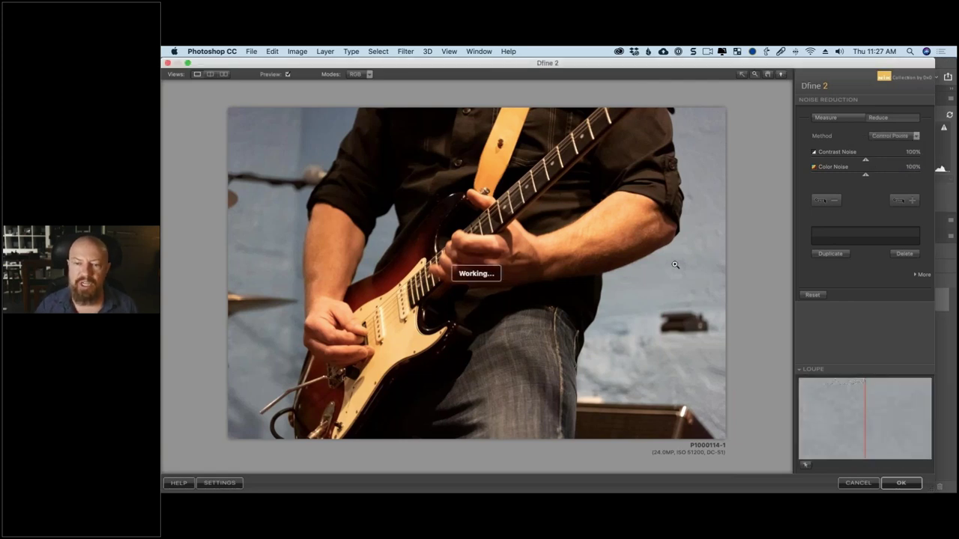
left_click(903, 200)
left_click(670, 270)
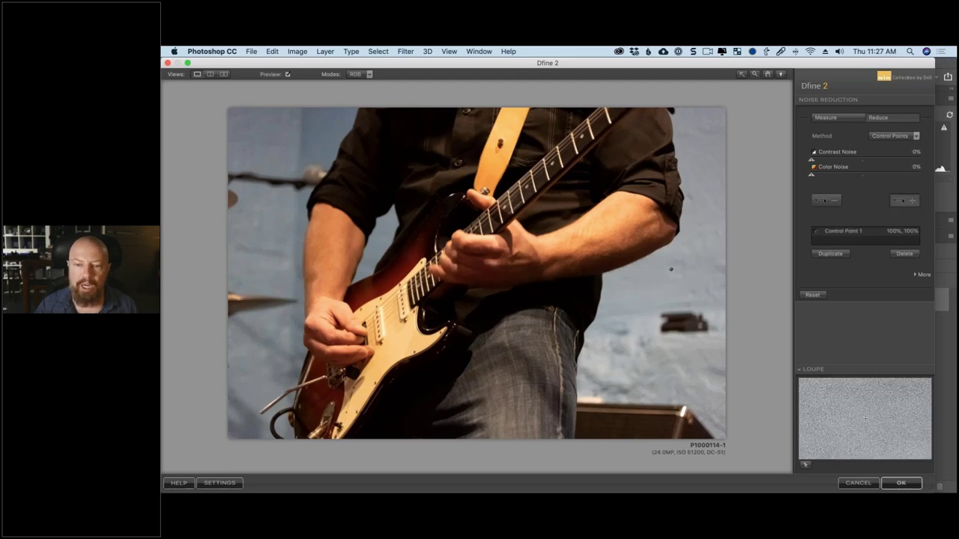
Nudge the control point on the wall and test its range of influence, expanding it across the whole photo and shrinking it back.
mouse_move(633, 271)
left_mouse_down()
mouse_move(610, 276)
mouse_move(642, 276)
left_mouse_up()
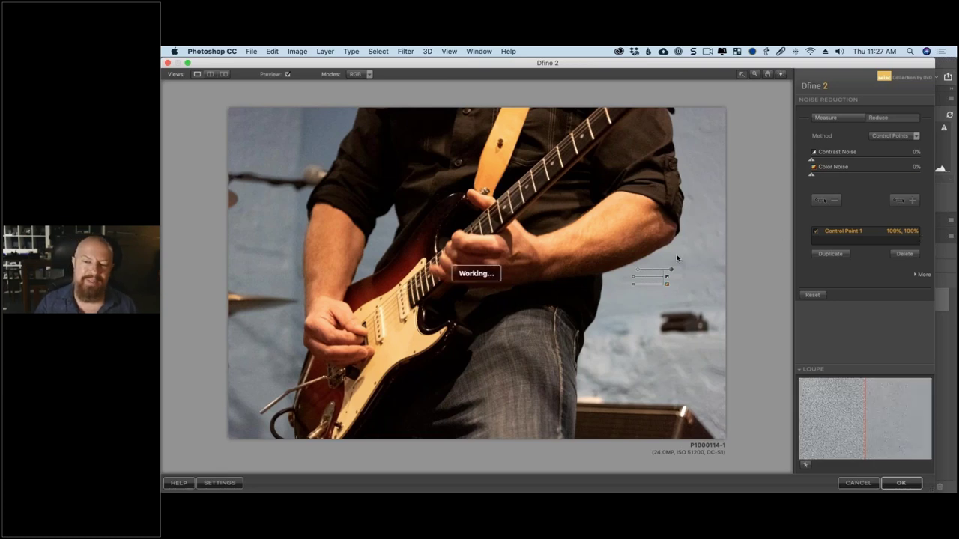
left_click(635, 274)
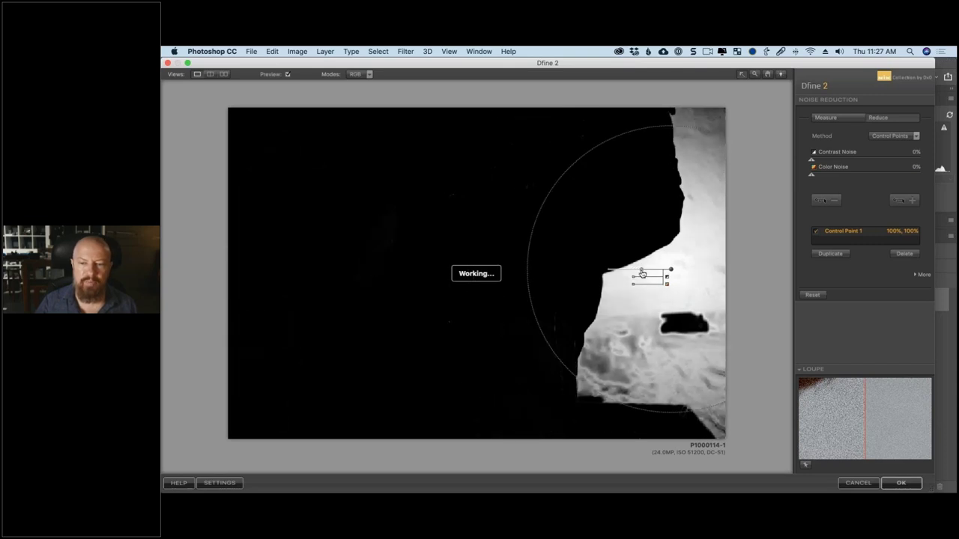
mouse_move(670, 276)
left_mouse_down()
mouse_move(659, 283)
mouse_move(669, 276)
left_mouse_up()
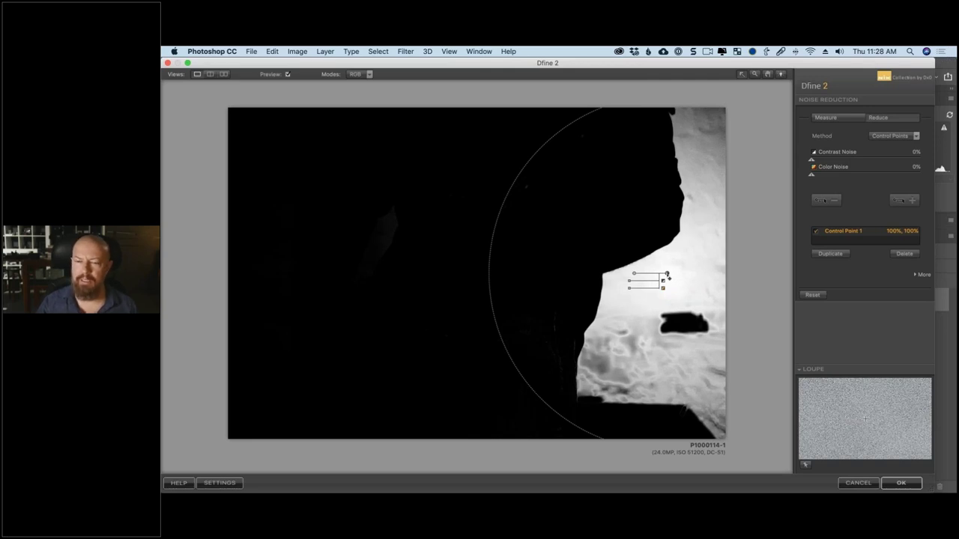
left_click_drag(667, 275, 671, 275)
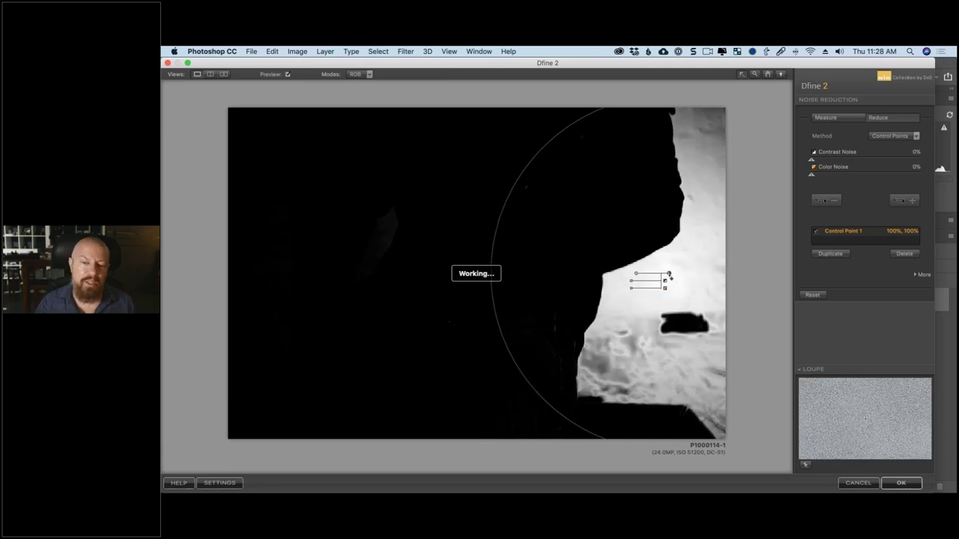
left_click_drag(669, 274, 666, 275)
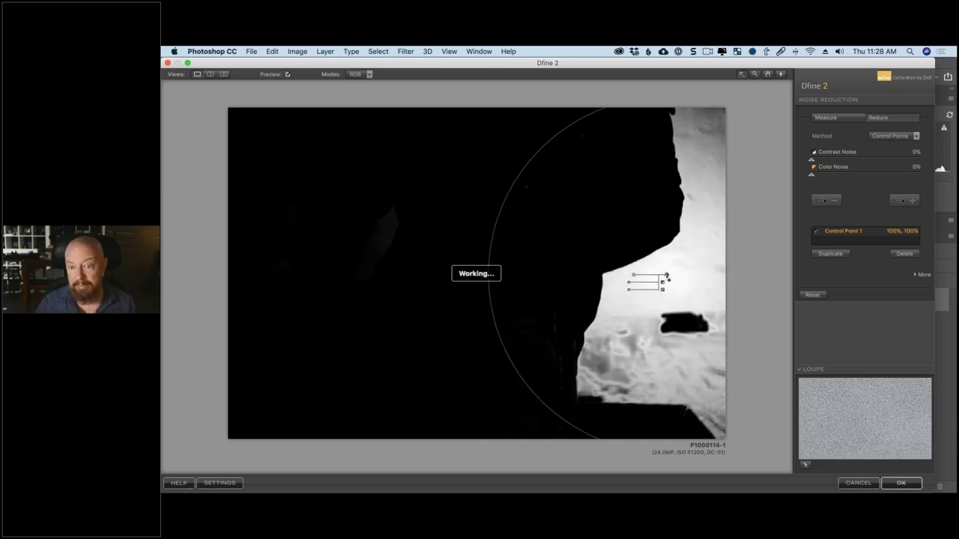
left_click_drag(652, 278, 566, 275)
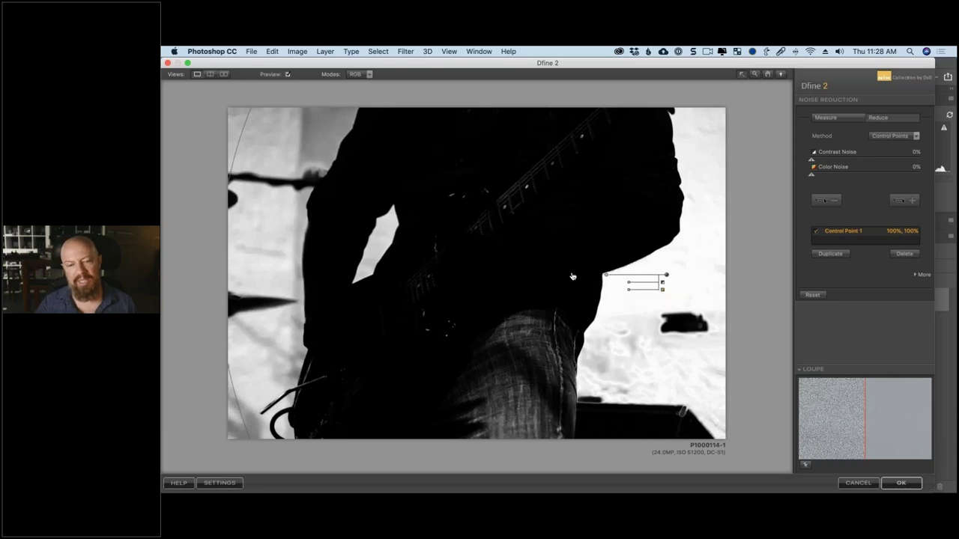
left_click_drag(571, 277, 635, 279)
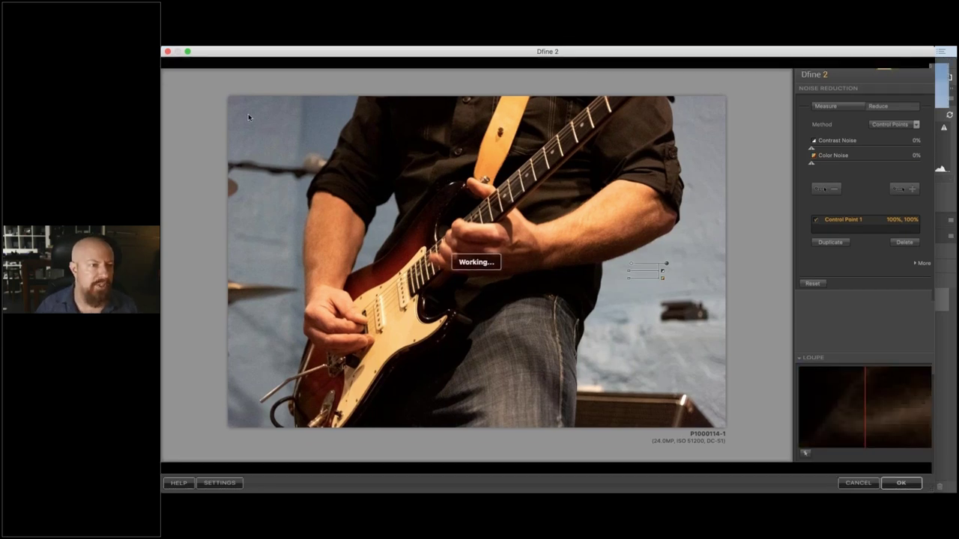
Compare the original and noise-reduced wall and forearm side by side at 100% around the control point.
left_click(224, 75)
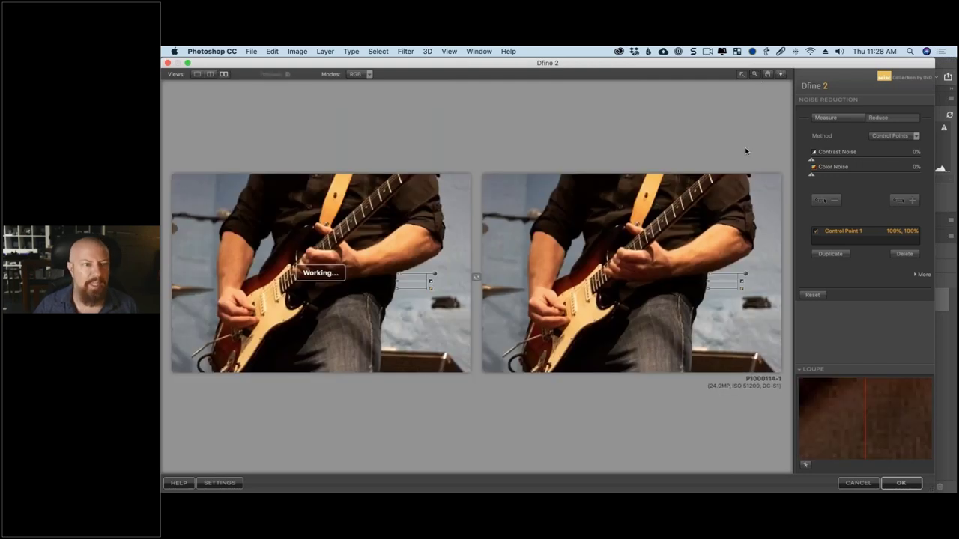
left_click(702, 275)
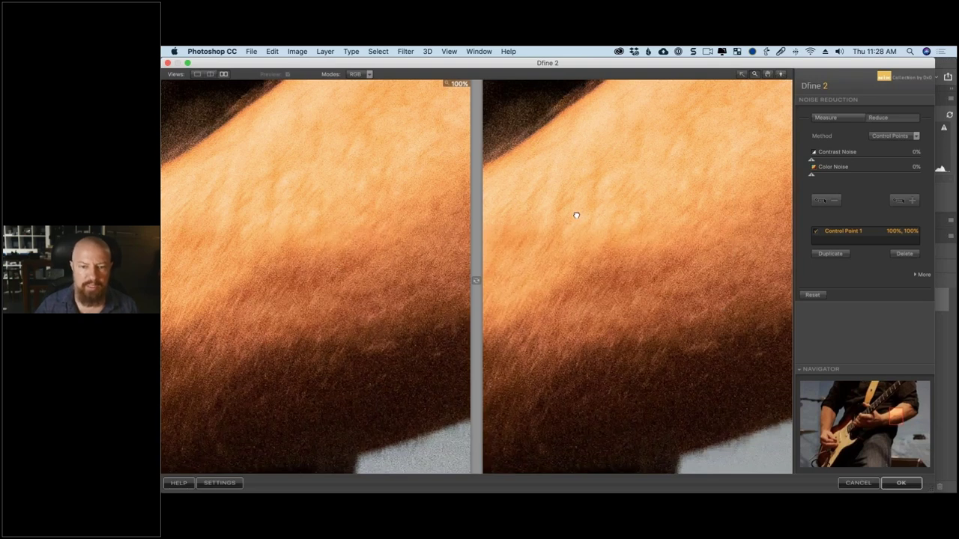
scroll(576, 216, "down", 10)
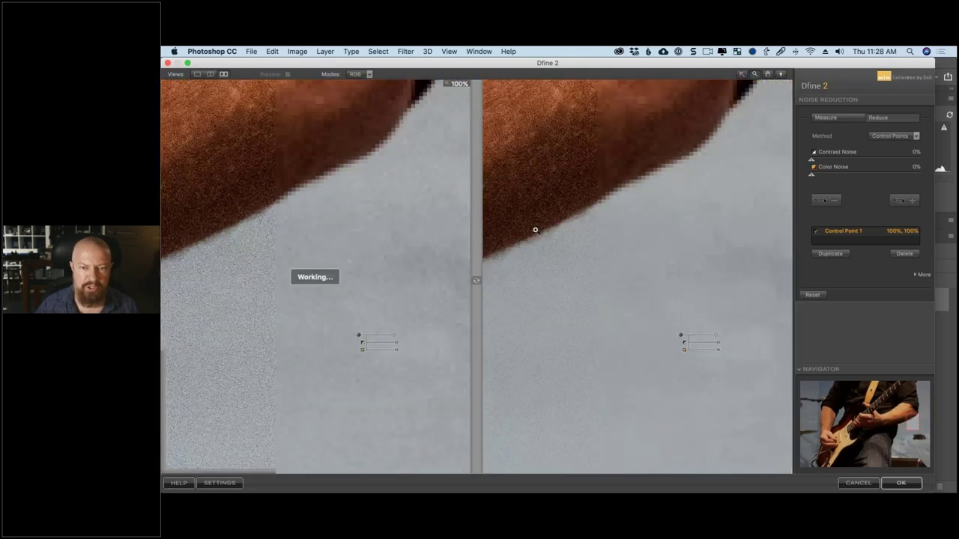
left_click_drag(576, 194, 619, 217)
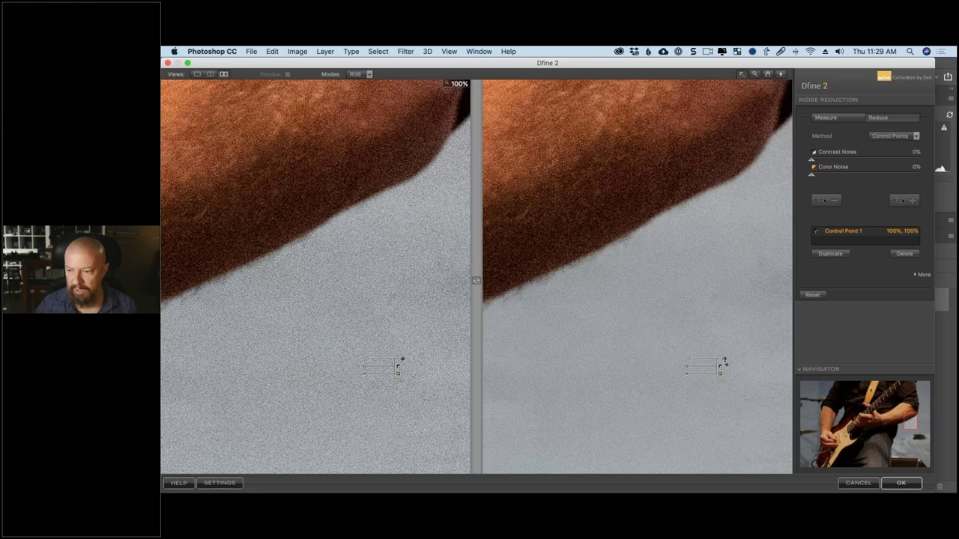
Delete the control point and add a new one on the blue wall beside the guitarist's picking arm.
key("Delete")
left_click_drag(909, 421, 817, 414)
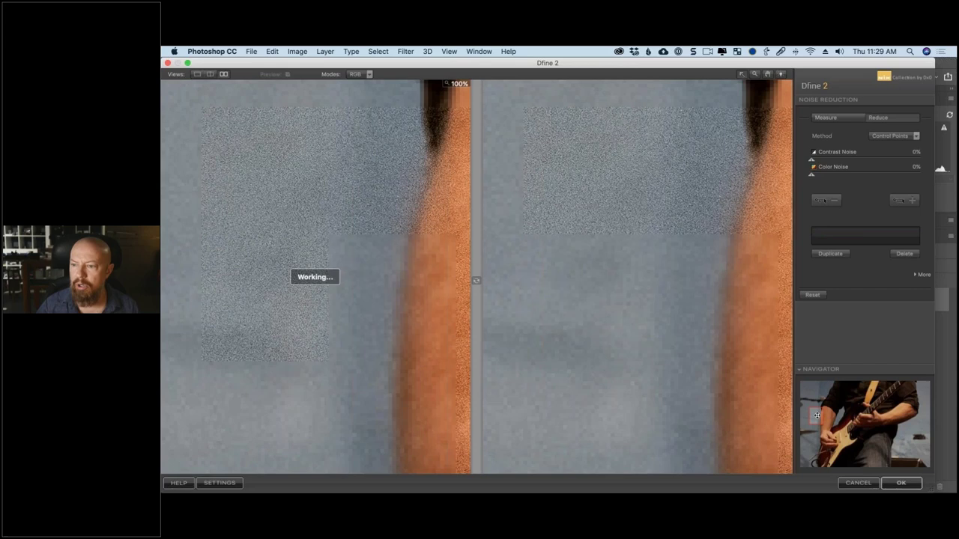
left_click(904, 200)
left_click(224, 250)
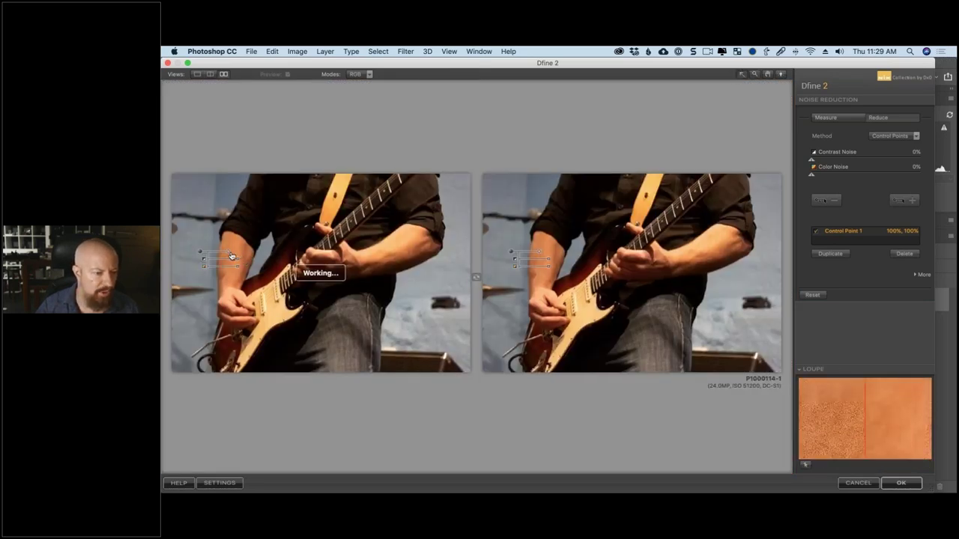
Move the new control point slightly closer to the picking arm and adjust its range of influence.
mouse_move(234, 255)
left_click_drag(234, 255, 211, 253)
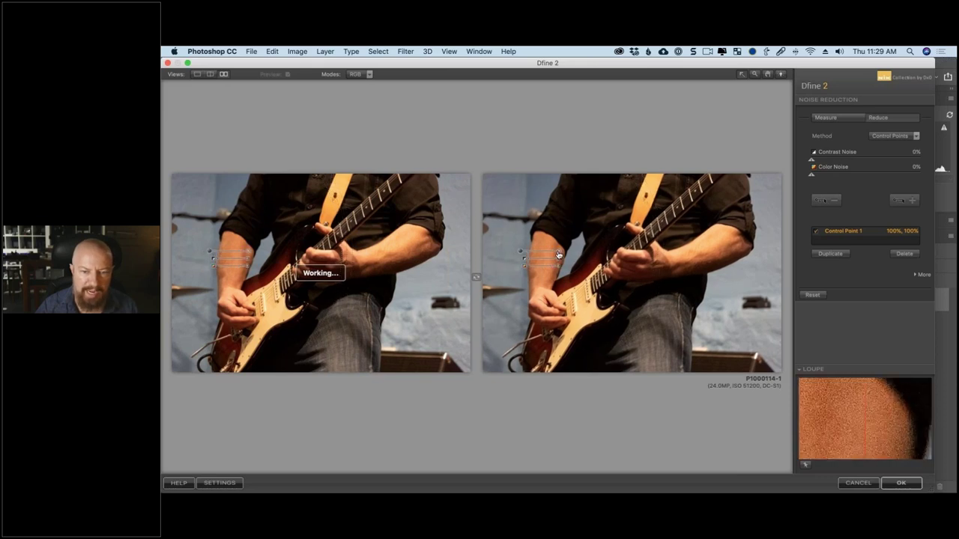
left_click_drag(562, 255, 564, 256)
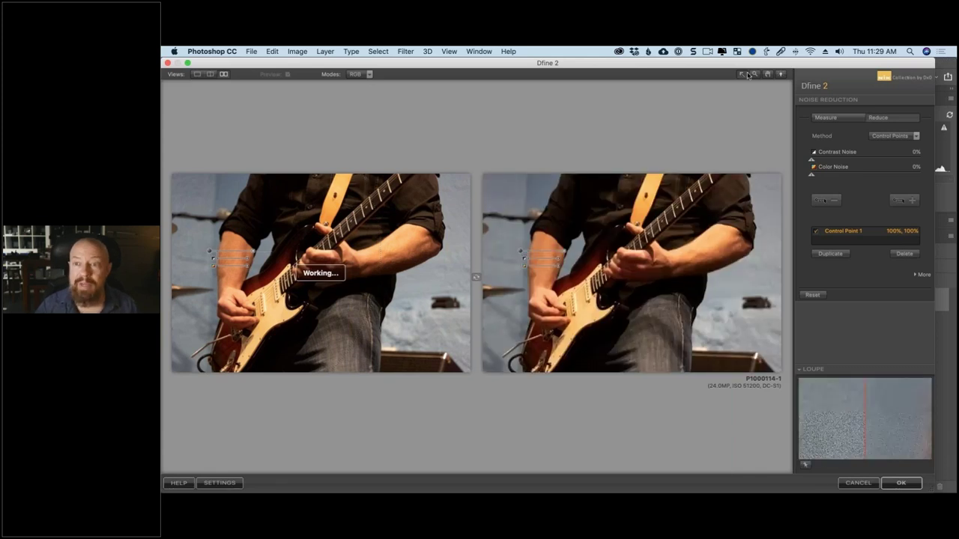
Examine the noise on the wall and picking arm side by side at 100% around the new control point.
left_click(526, 248)
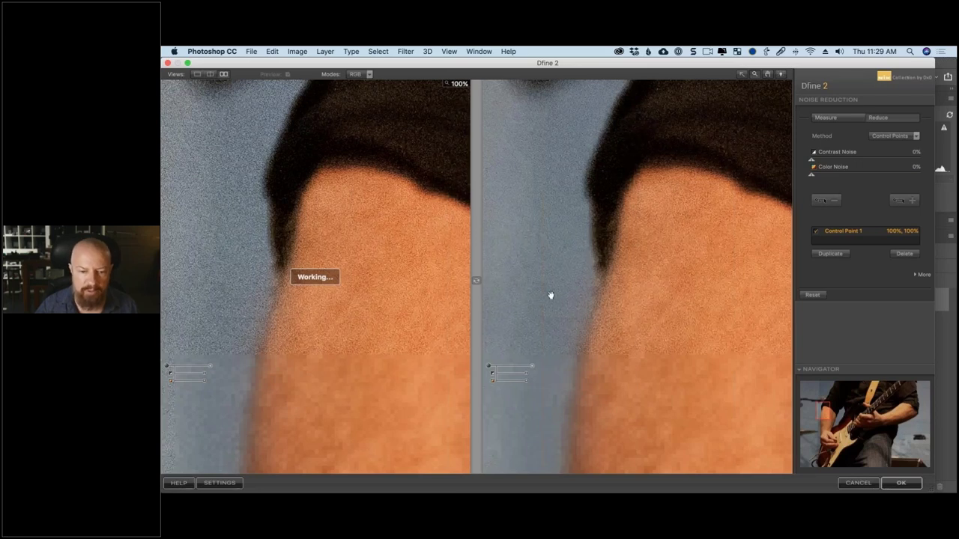
left_click(532, 324)
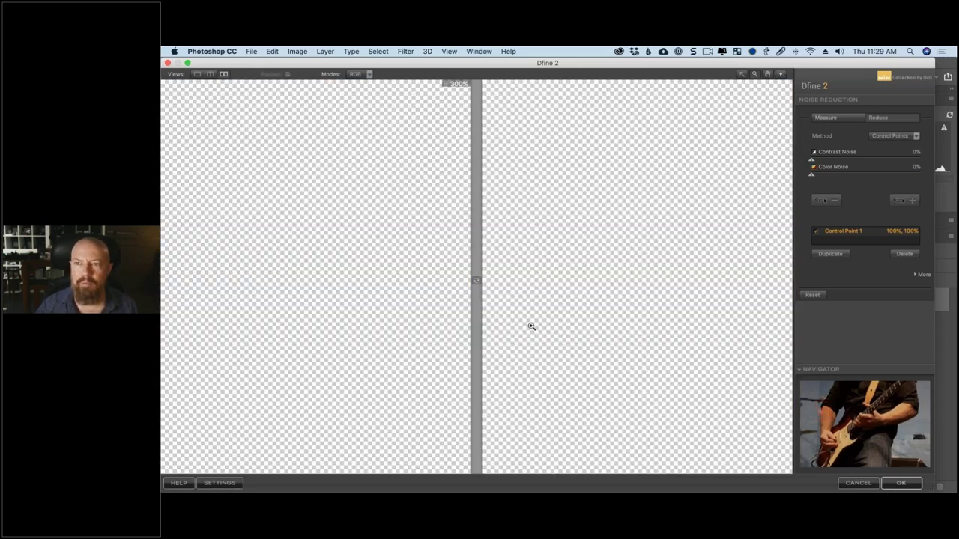
left_click(531, 326)
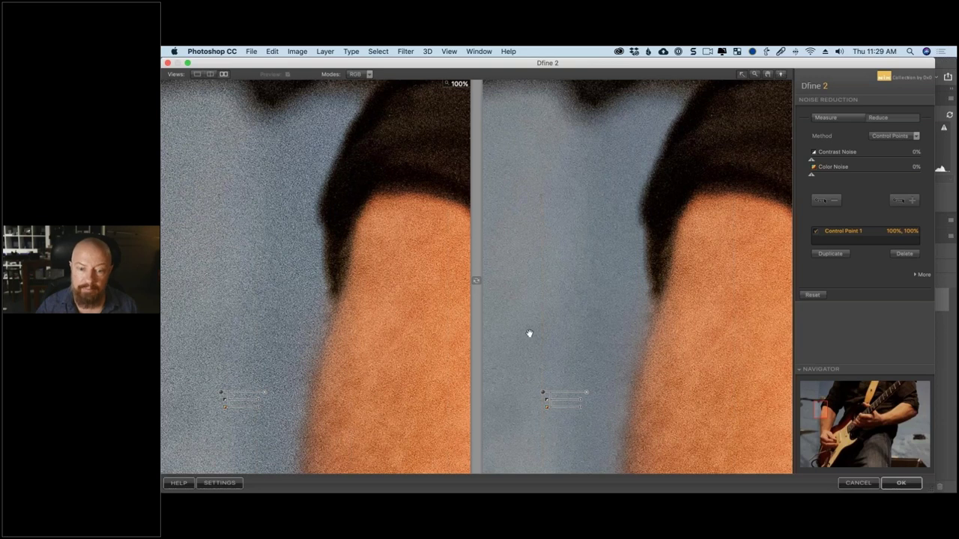
left_click_drag(588, 171, 644, 14)
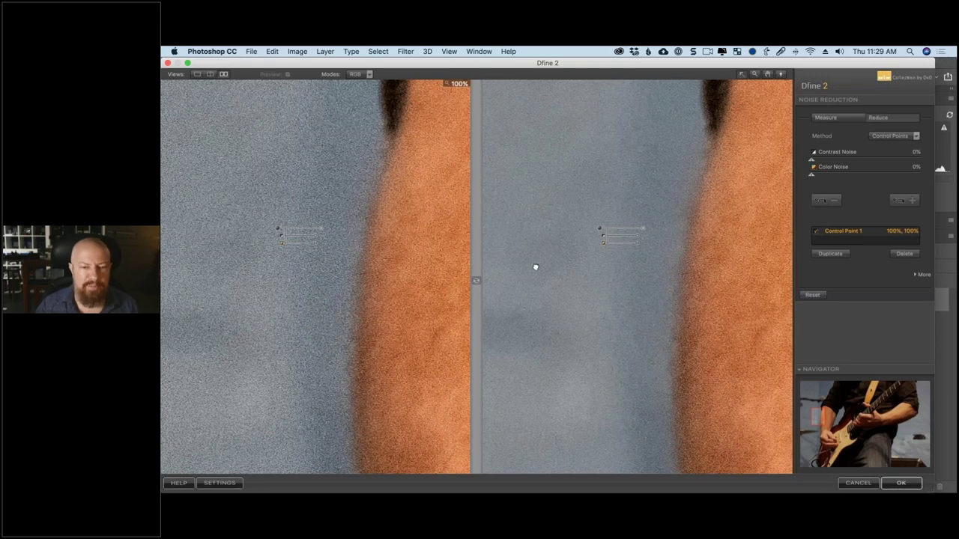
left_click_drag(535, 266, 487, 269)
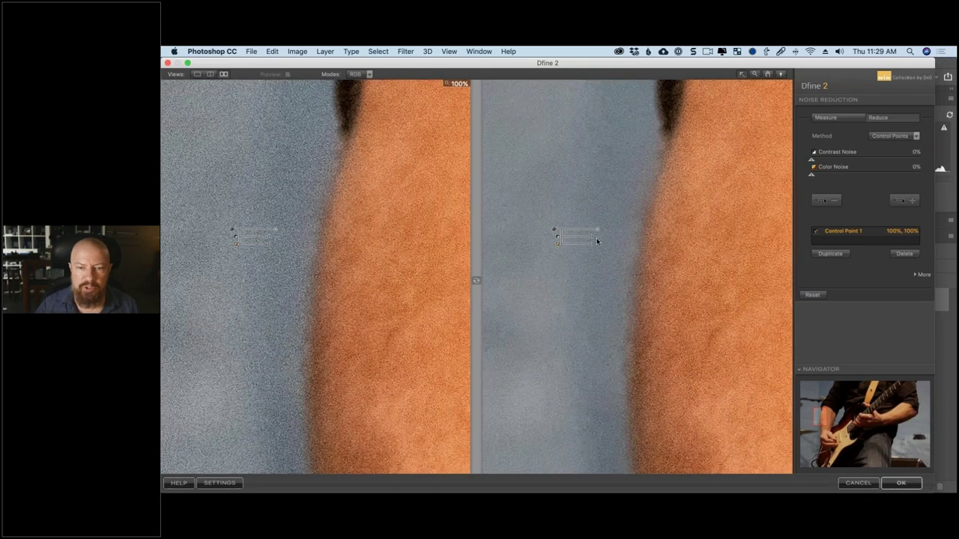
mouse_move(596, 240)
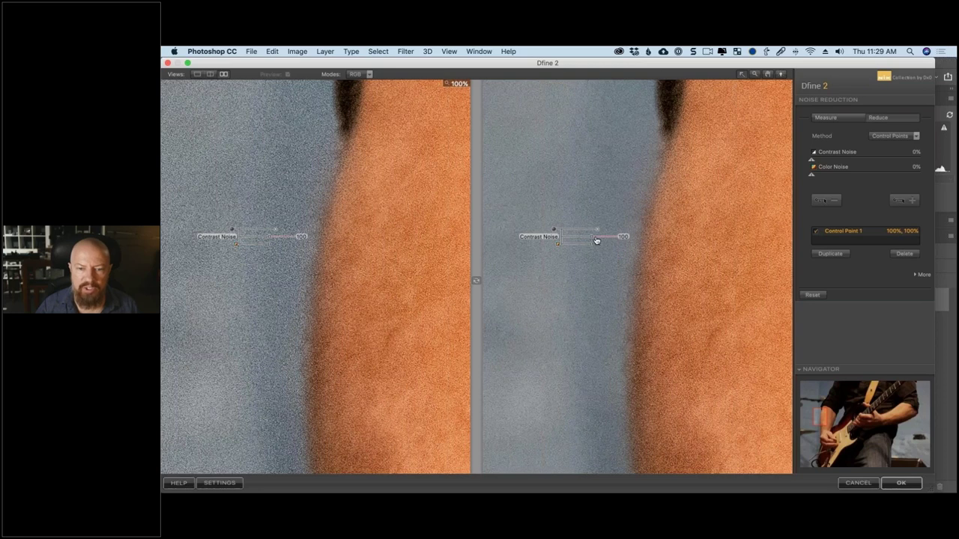
Set the wall control point's contrast noise to 169% and try the point on the forearm before returning it to the wall.
left_click_drag(596, 240, 630, 238)
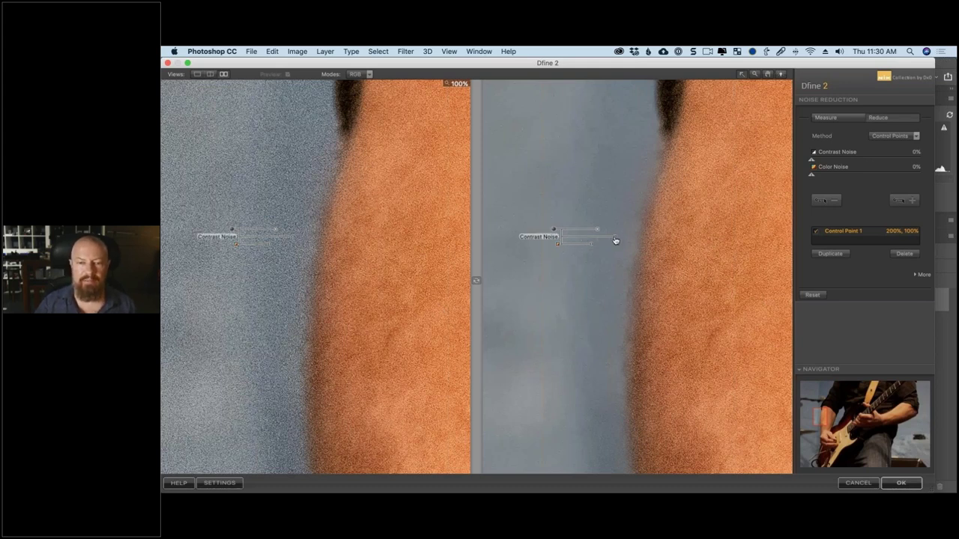
left_click_drag(614, 240, 611, 238)
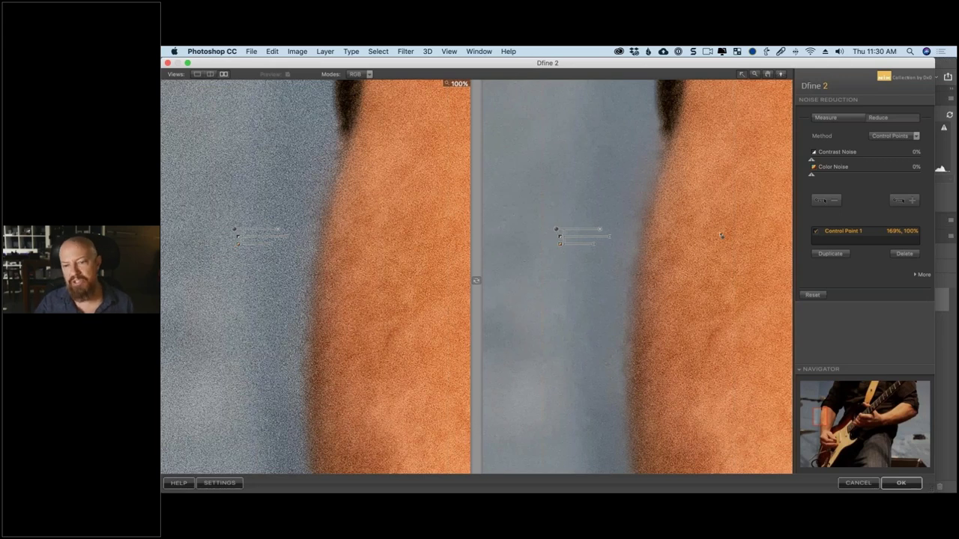
left_click_drag(555, 230, 719, 233)
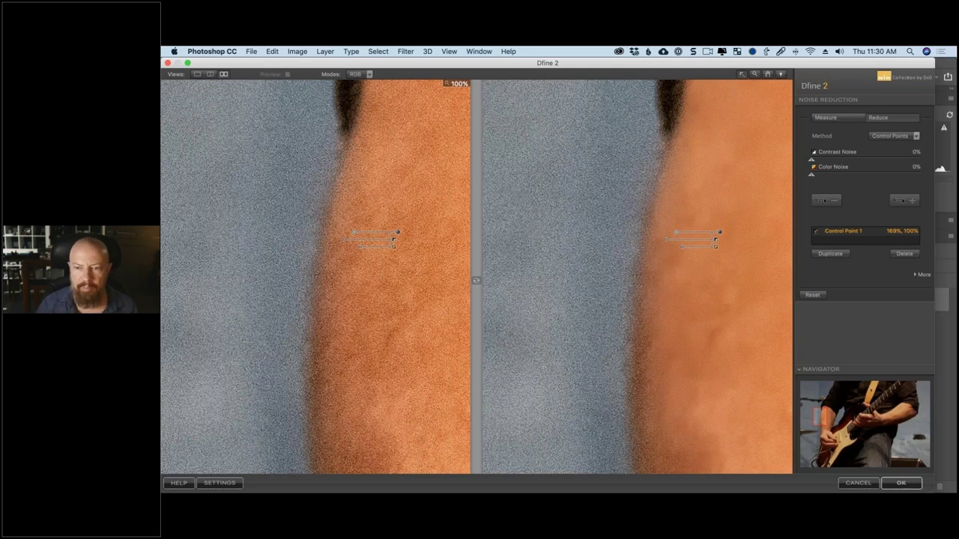
left_click_drag(567, 234, 567, 236)
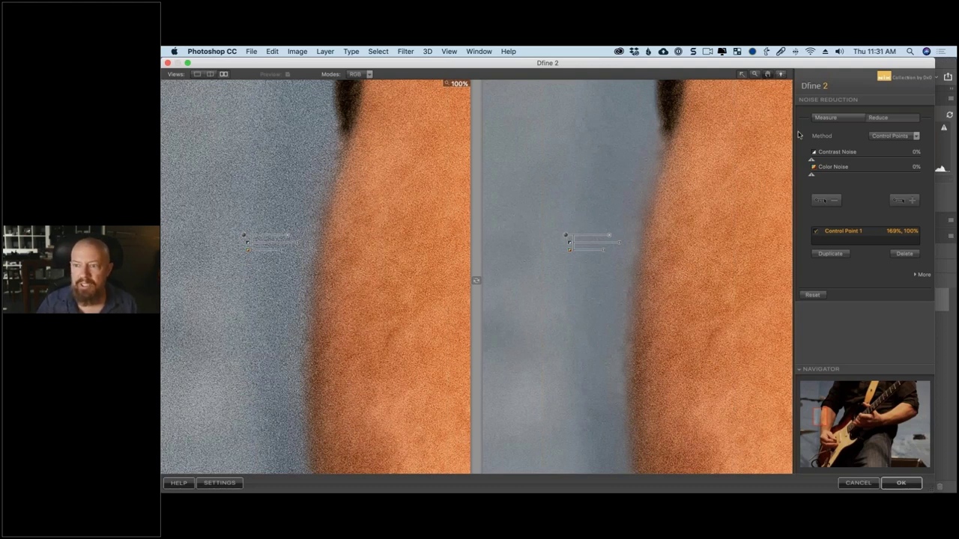
Add a second control point on the guitarist's picking forearm and set its contrast noise to 77%.
left_click(896, 202)
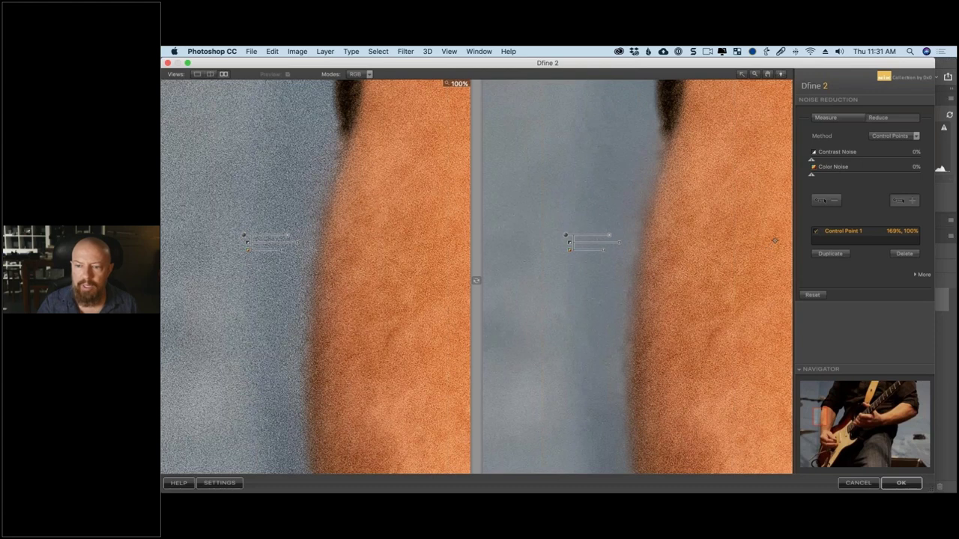
left_click(775, 241)
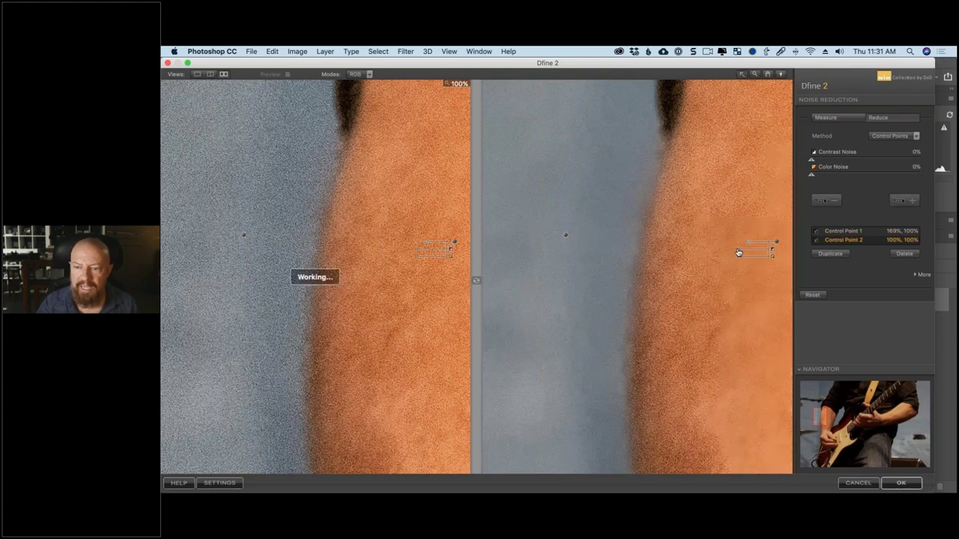
left_click_drag(742, 253, 740, 254)
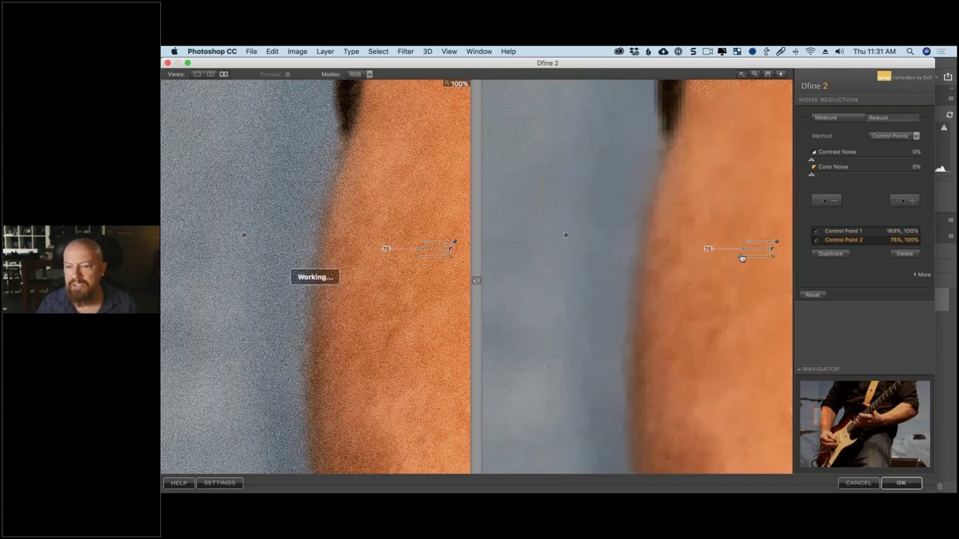
Examine the forearm control point's mask over the whole image while moving the point to the hand and back onto the forearm.
left_click(197, 74)
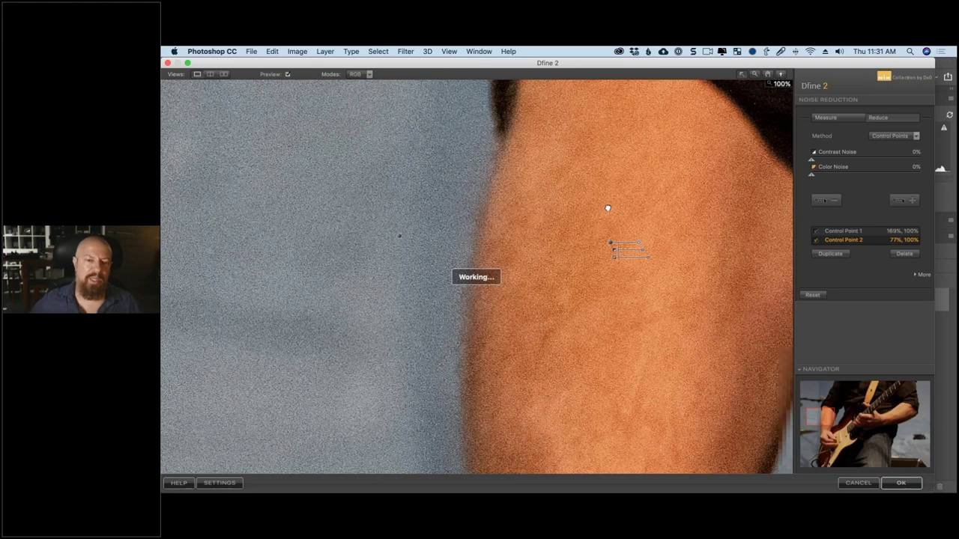
left_click_drag(608, 209, 569, 202)
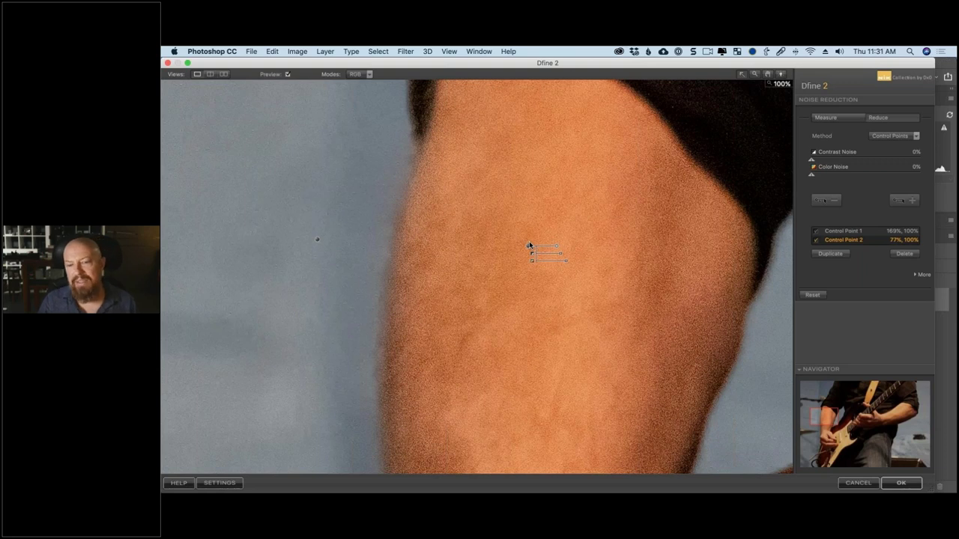
left_click(627, 187)
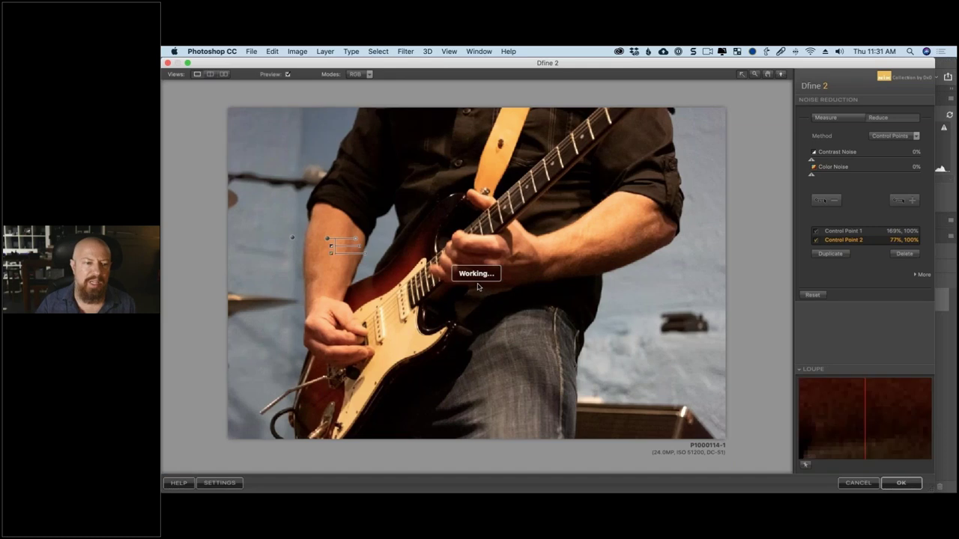
left_click(330, 241)
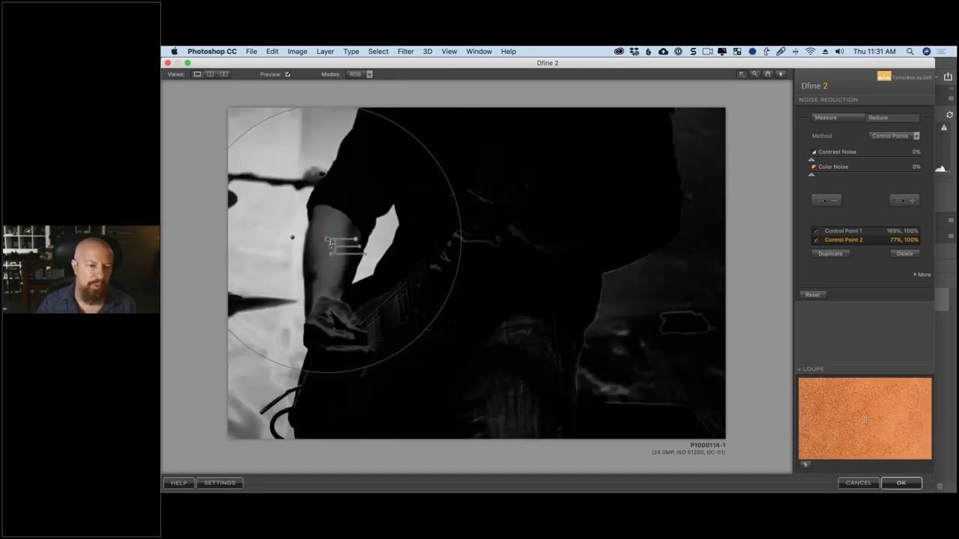
left_click_drag(331, 240, 327, 240)
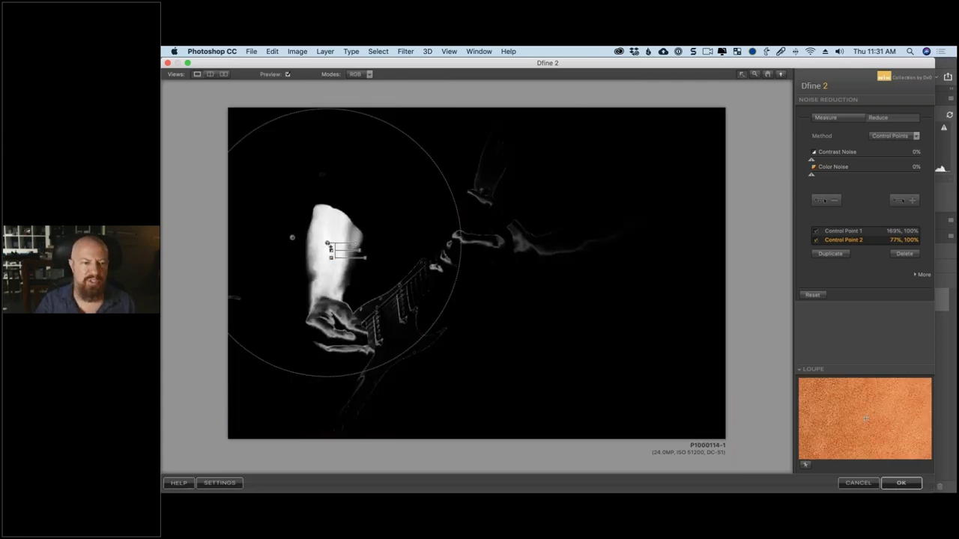
left_click_drag(327, 243, 329, 244)
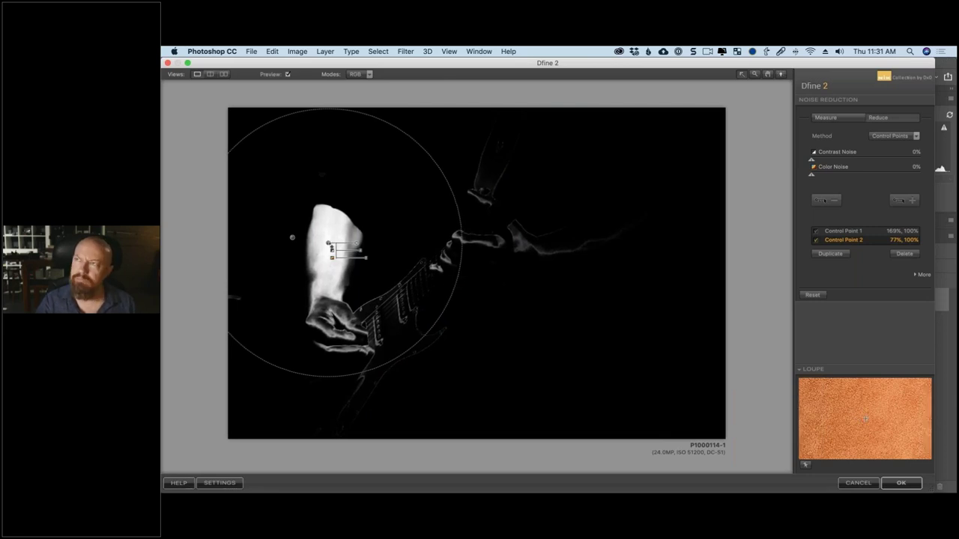
left_click_drag(328, 244, 330, 304)
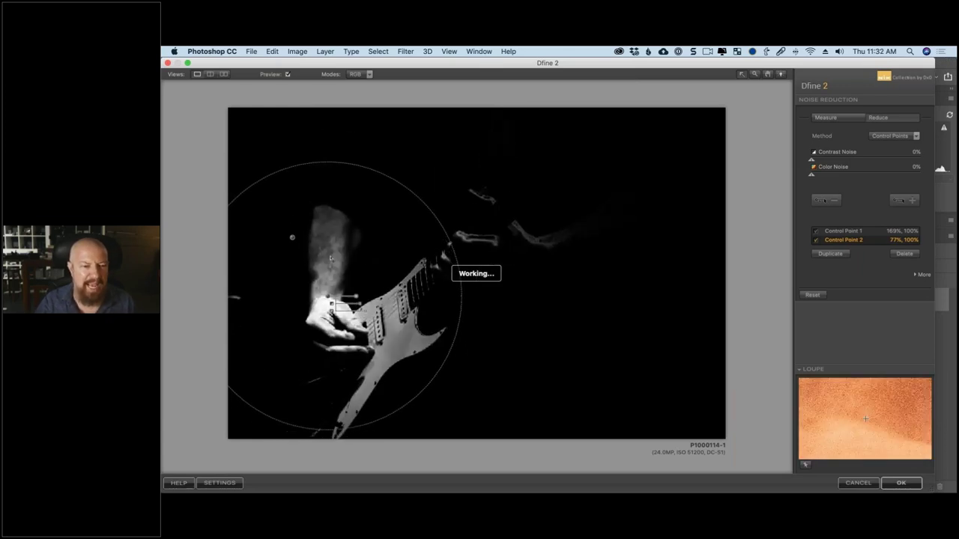
left_click_drag(328, 304, 328, 255)
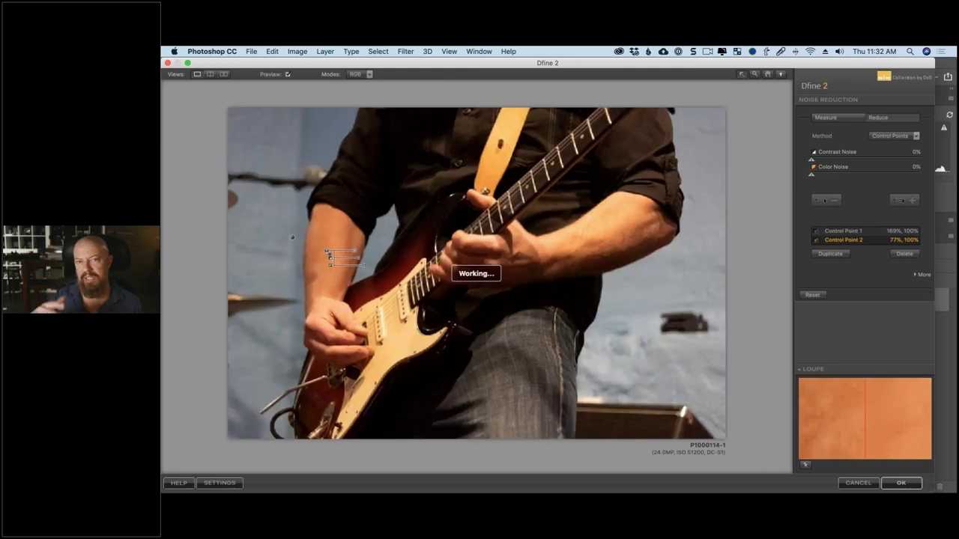
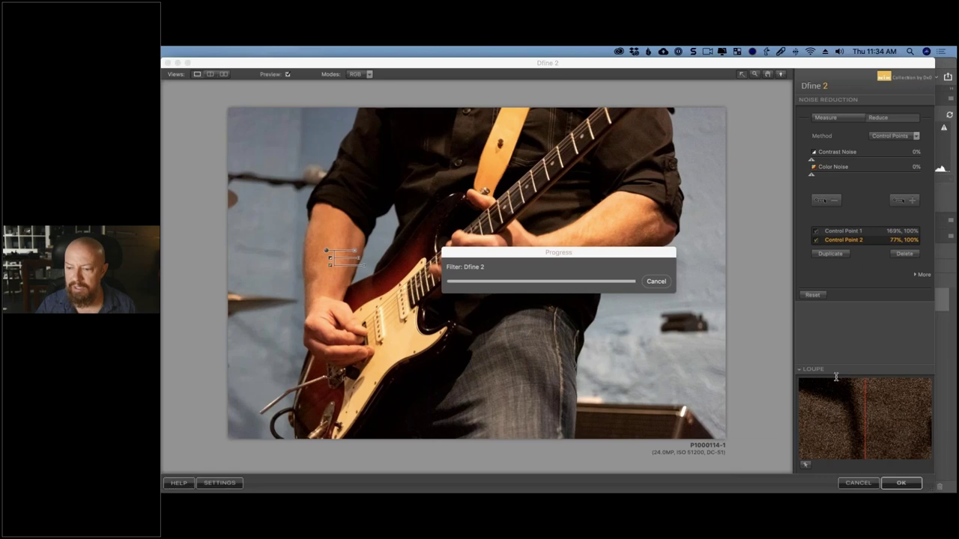
Switch to Chrome and open the copied link to the webinar registration page.
key("super+Tab")
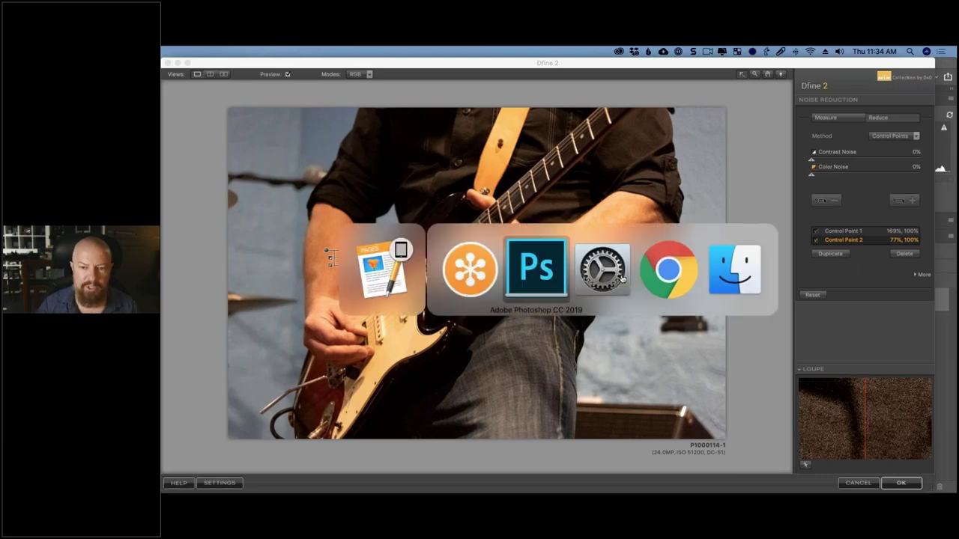
left_click(659, 277)
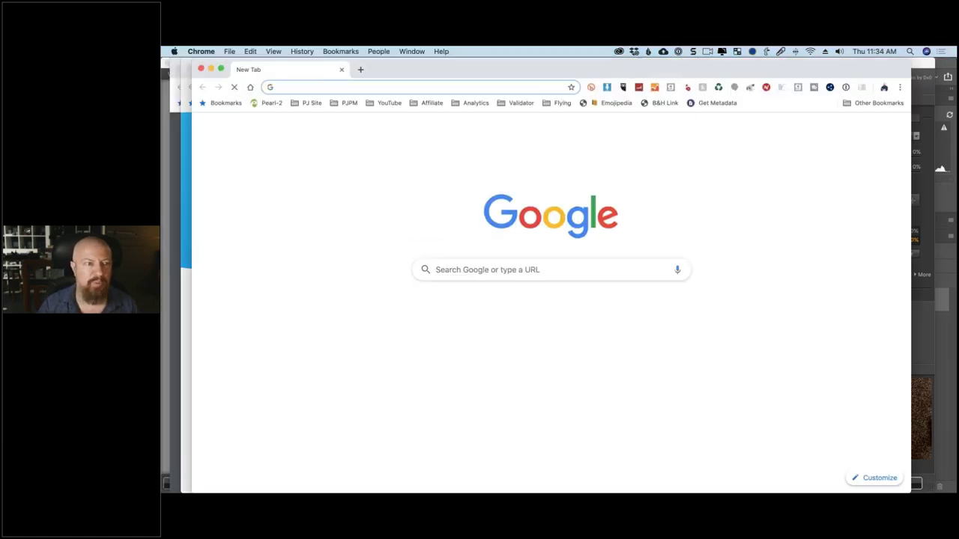
key("super+v")
key("Return")
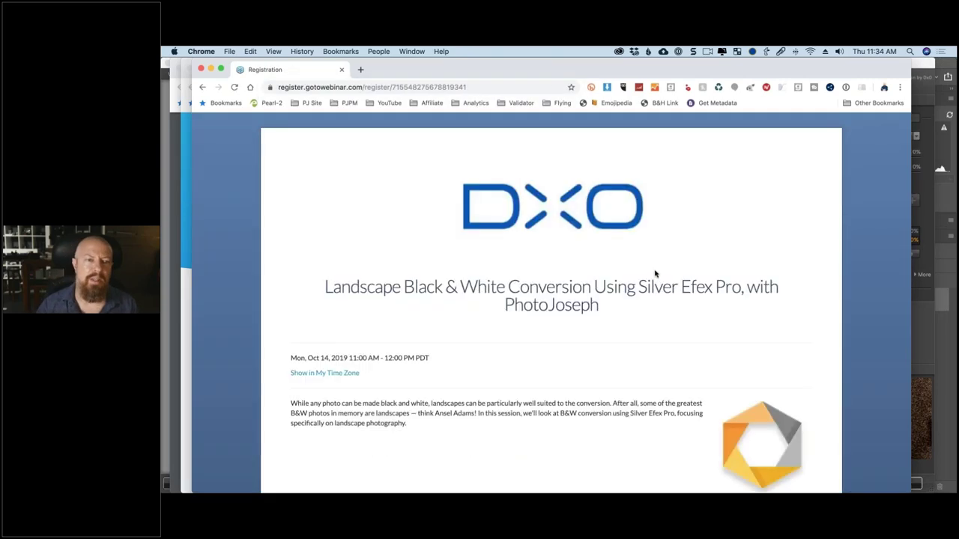
Switch back to Photoshop and reset the noise reduction, removing all control points from the image.
key("super+Tab")
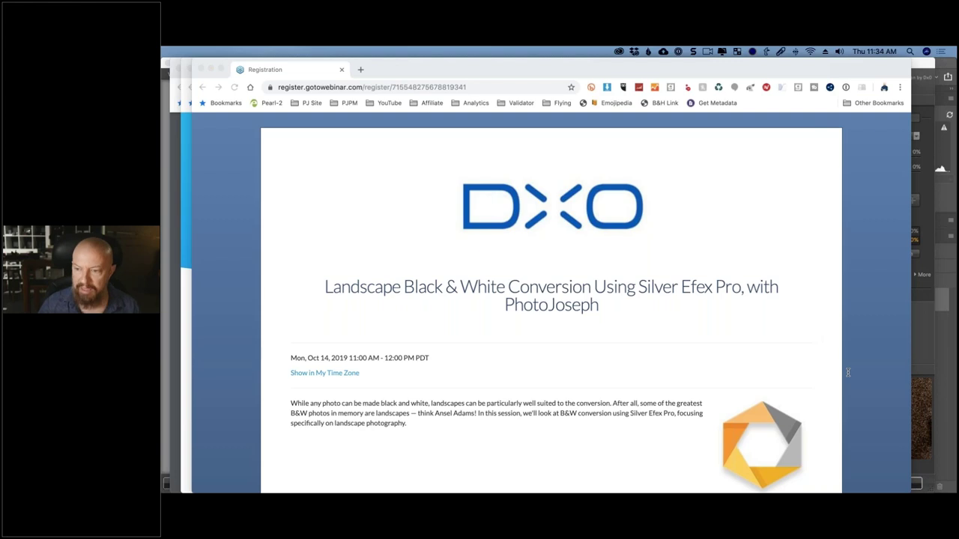
left_click(387, 229)
key("super+Tab")
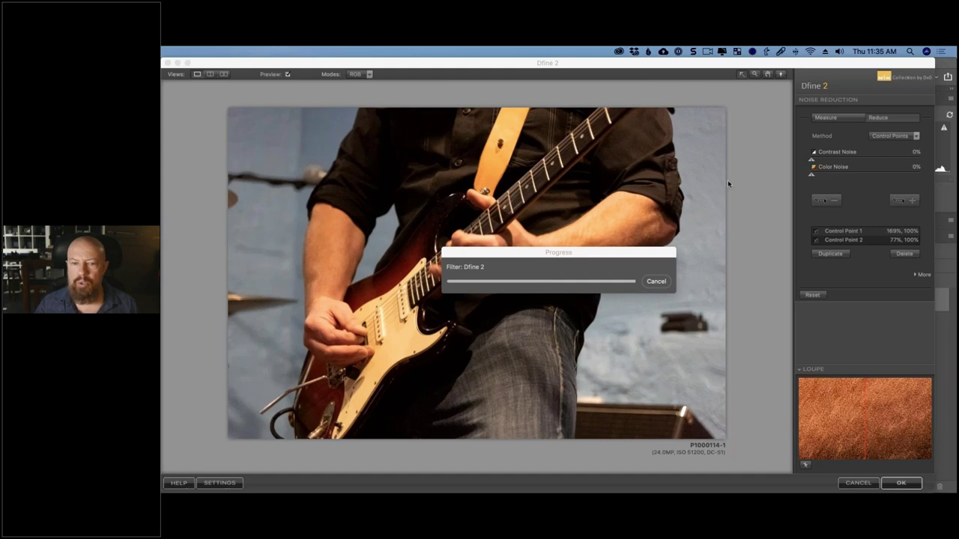
left_click(815, 299)
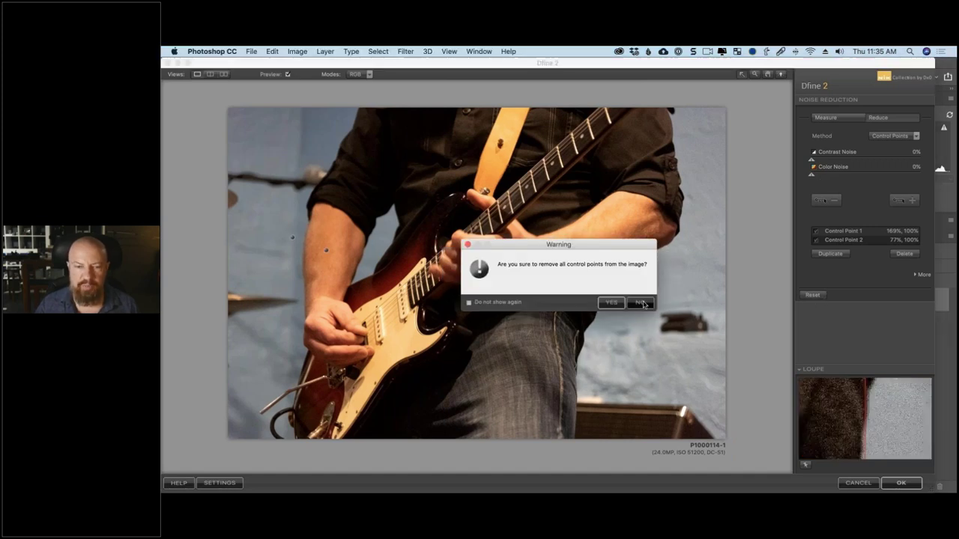
left_click(611, 302)
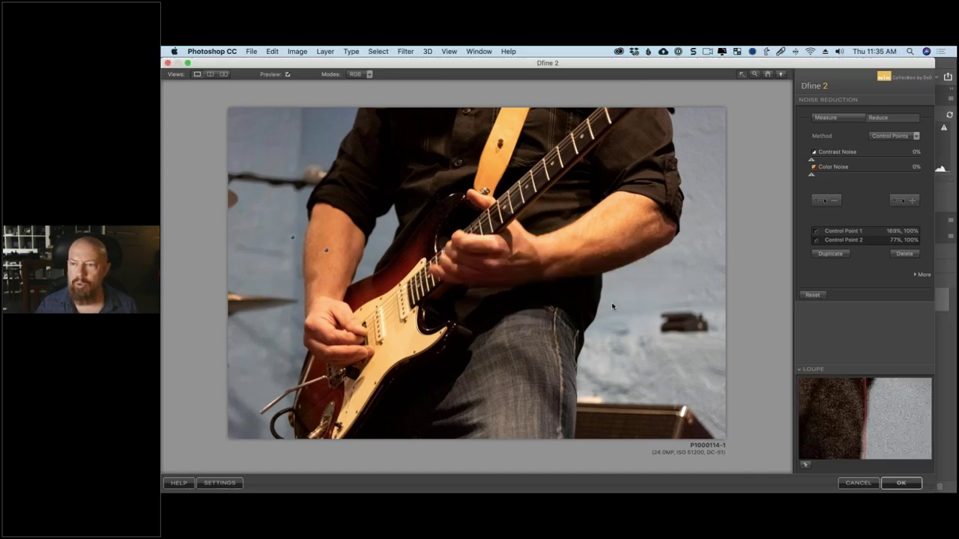
Review the noise measurement settings and change the reduction method to Color Ranges.
left_click(837, 121)
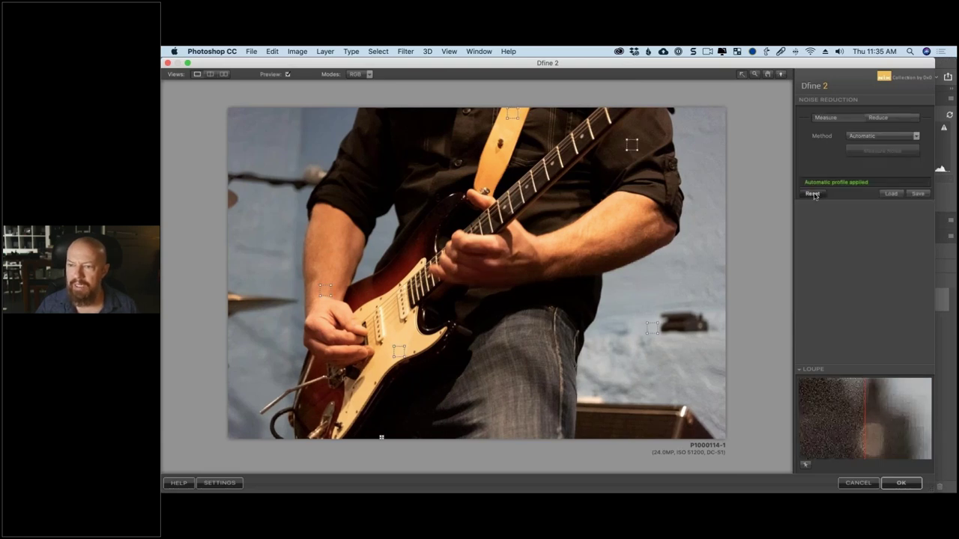
left_click(891, 119)
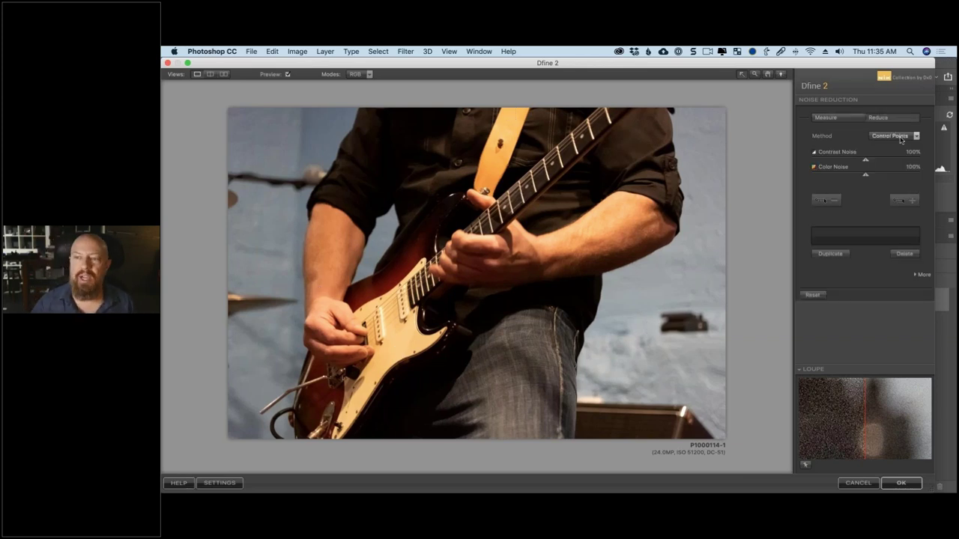
left_click(901, 138)
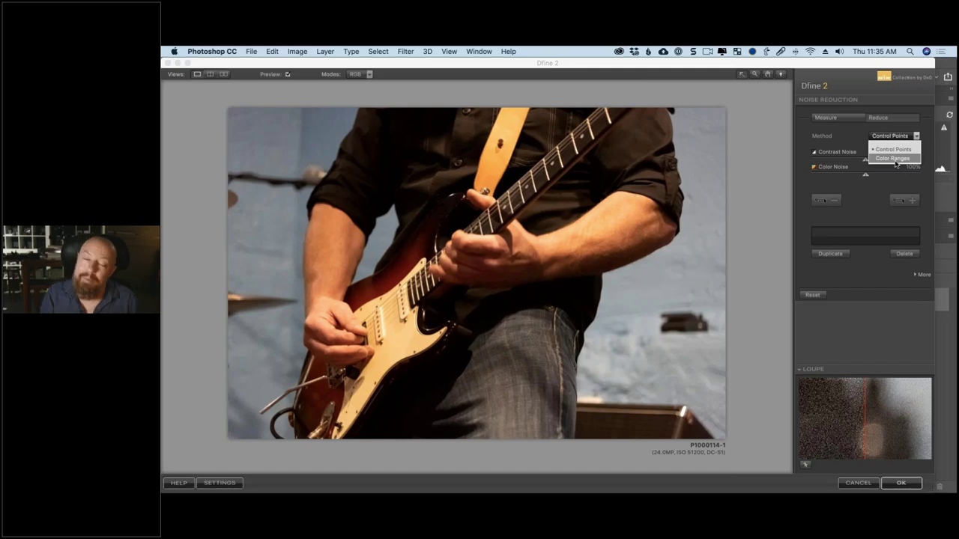
left_click(893, 159)
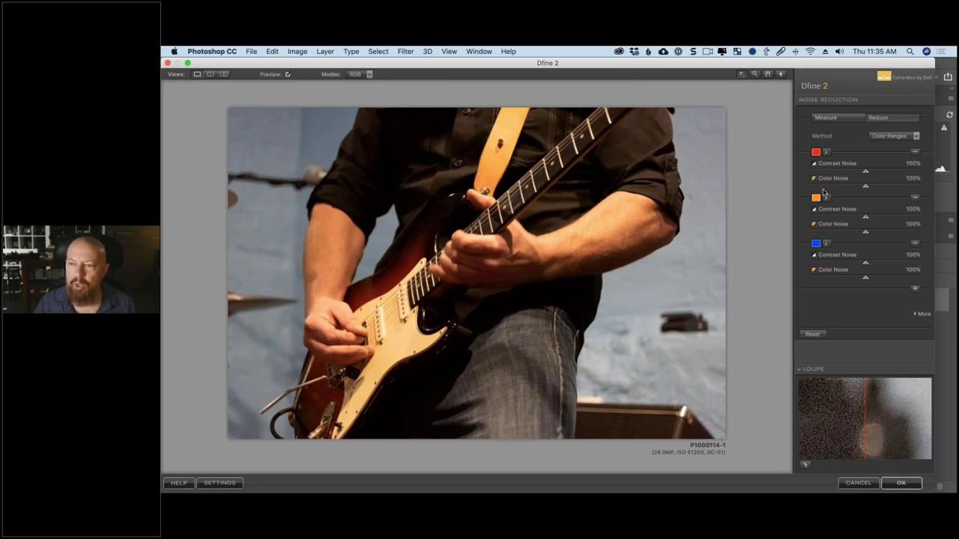
Sample the skin for the first color range with 83% contrast noise, and the wall for the second with 173%.
left_click(827, 153)
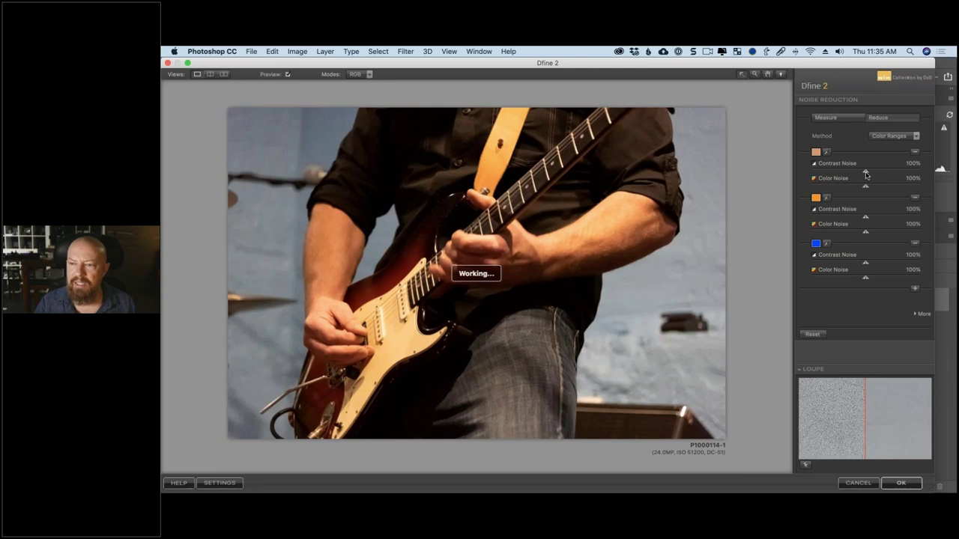
left_click_drag(865, 173, 859, 177)
left_click(827, 197)
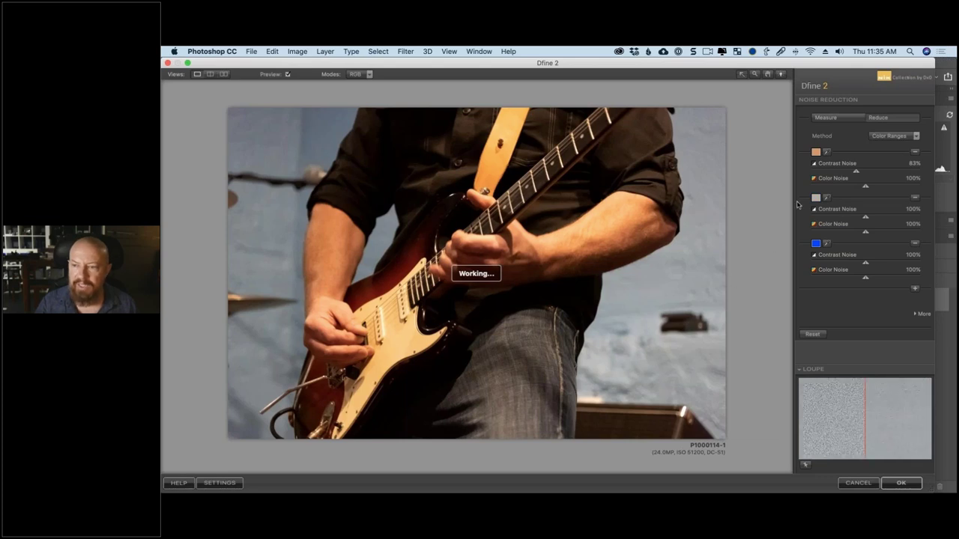
left_click(905, 217)
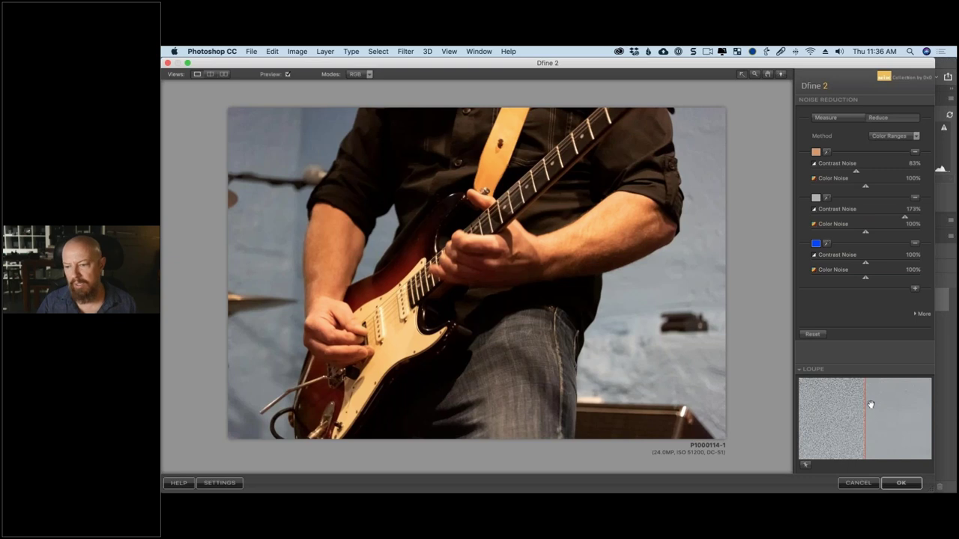
Set the skin range's contrast noise to 81%, and sample the dark shirt for the third color range with 133% contrast noise.
left_click(545, 238)
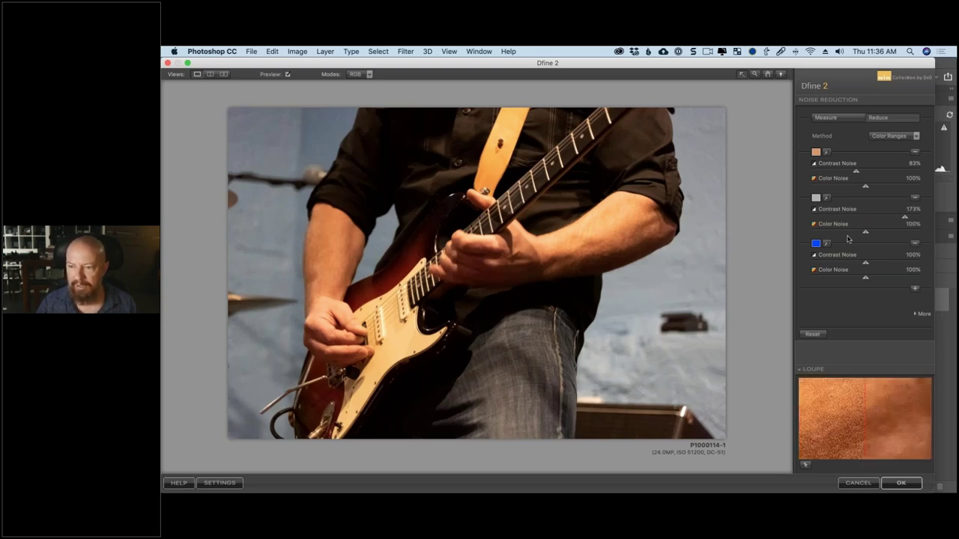
left_click_drag(855, 171, 855, 174)
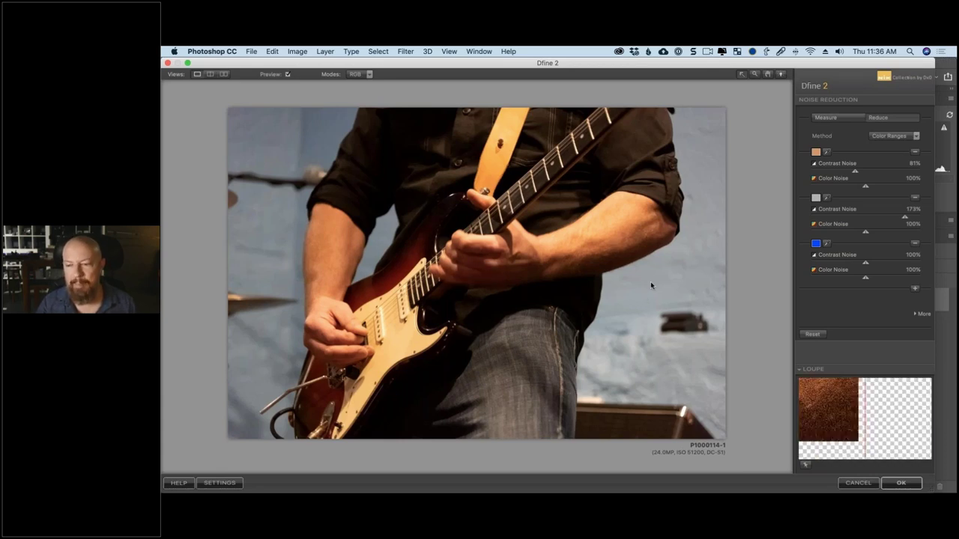
left_click(826, 244)
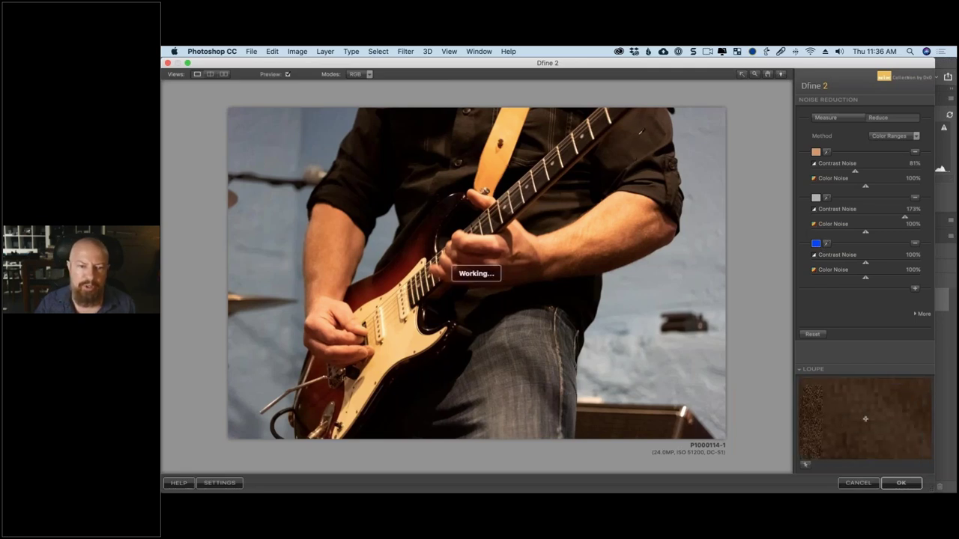
left_click(865, 419)
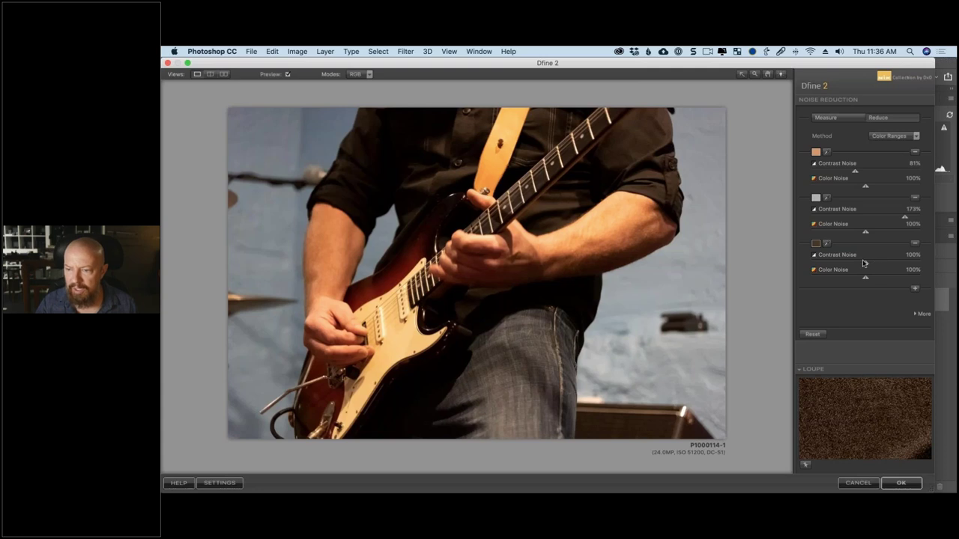
left_click_drag(866, 267, 882, 265)
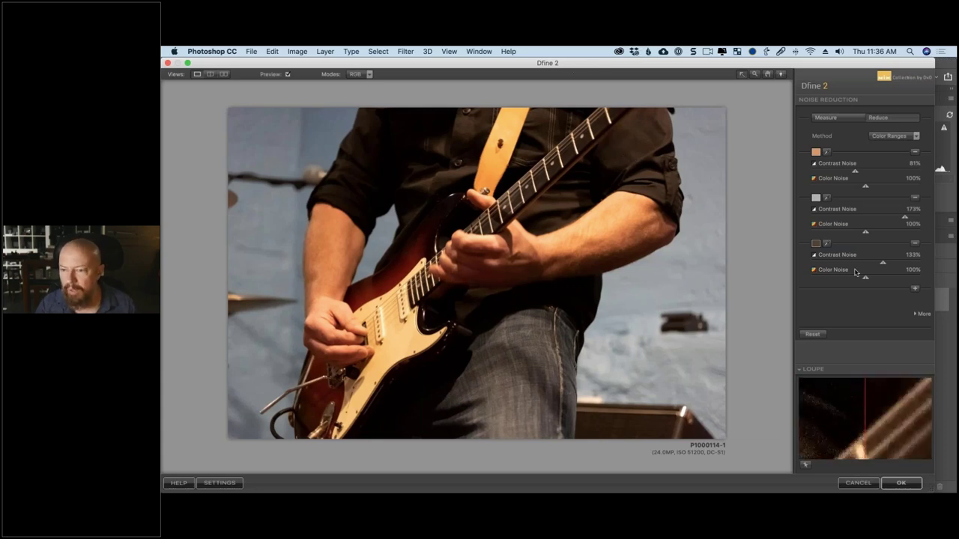
Set the dark shirt range's contrast noise to 128%, and add a fourth range sampled from the red guitar body with 138% contrast noise.
left_click_drag(883, 264, 882, 265)
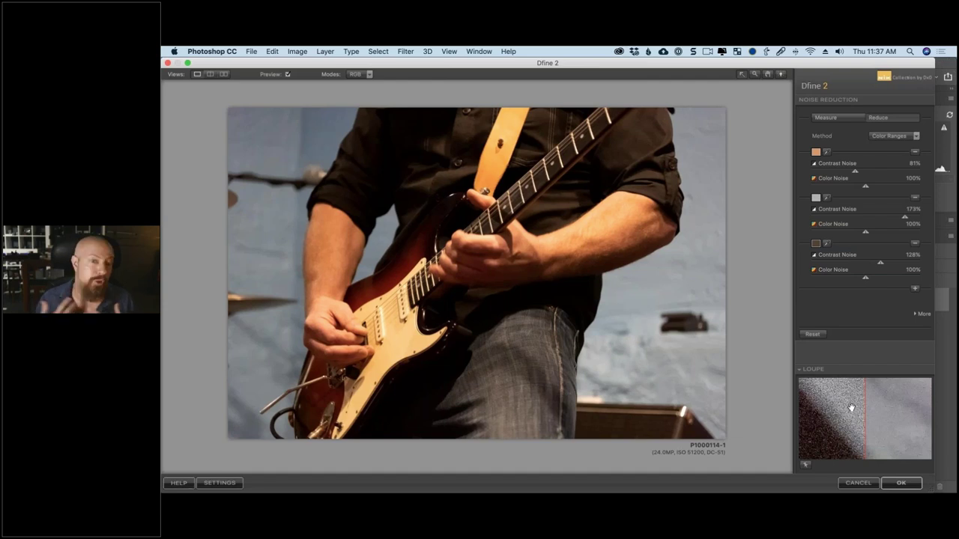
left_click(915, 288)
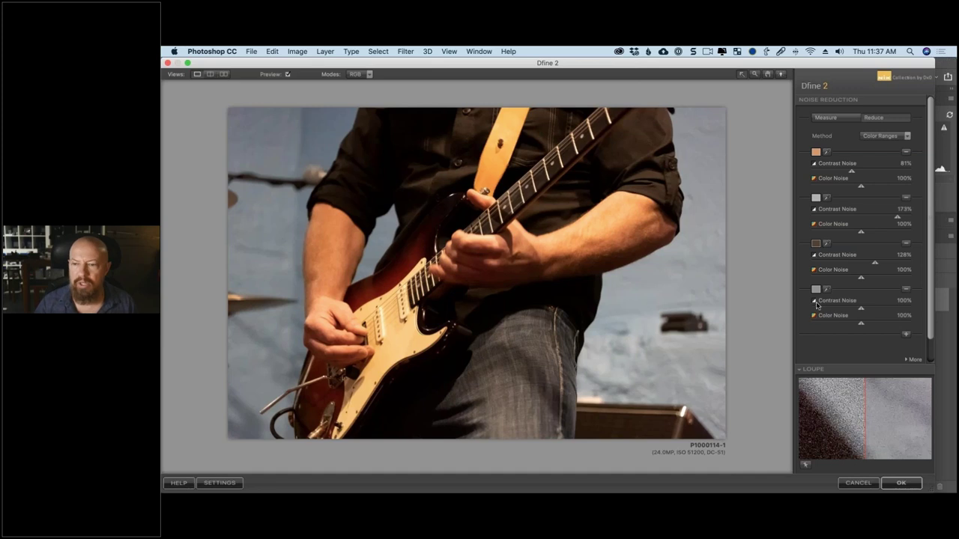
left_click(826, 291)
left_click(402, 274)
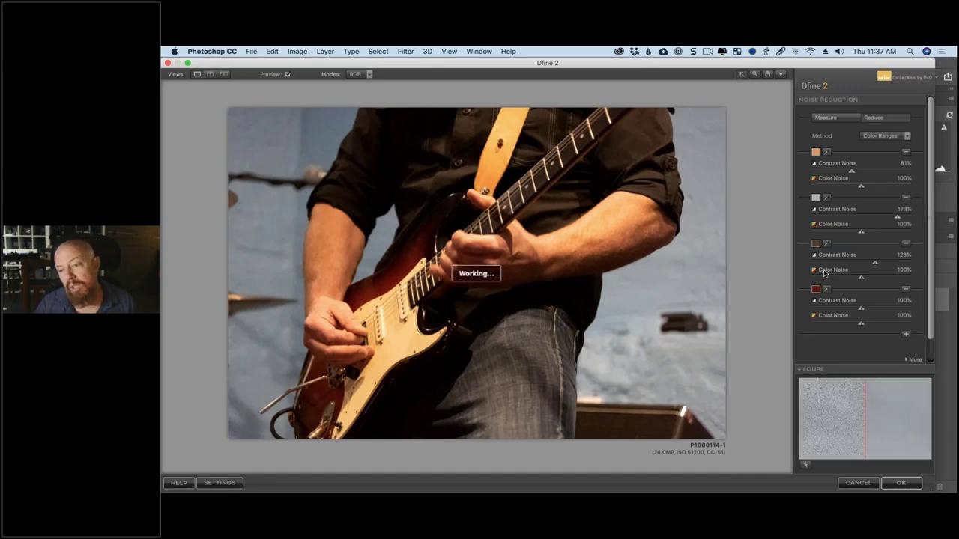
mouse_move(861, 311)
left_mouse_down()
mouse_move(854, 314)
mouse_move(880, 310)
left_mouse_up()
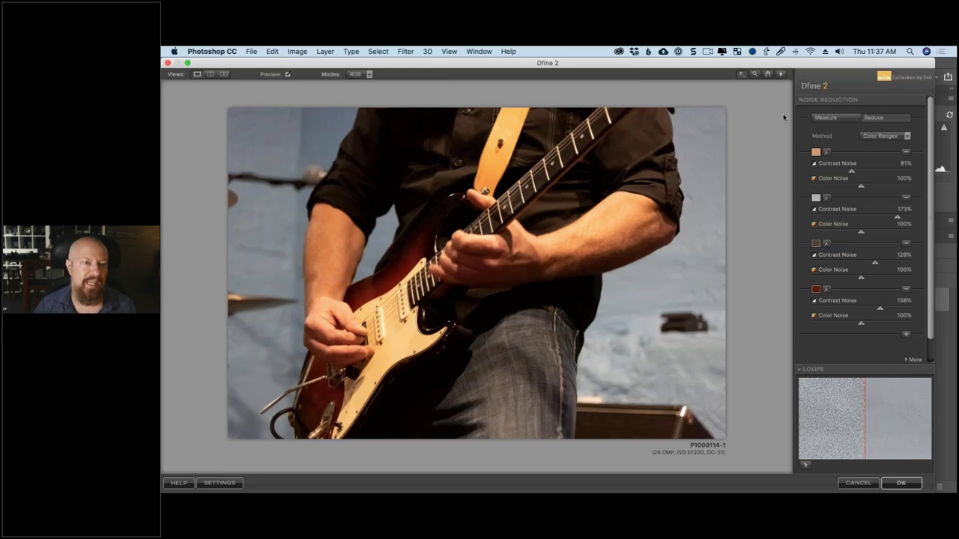
Show the Contrast Noise Mask and test the wall range's contrast noise at 0% and at 200%.
left_click(355, 74)
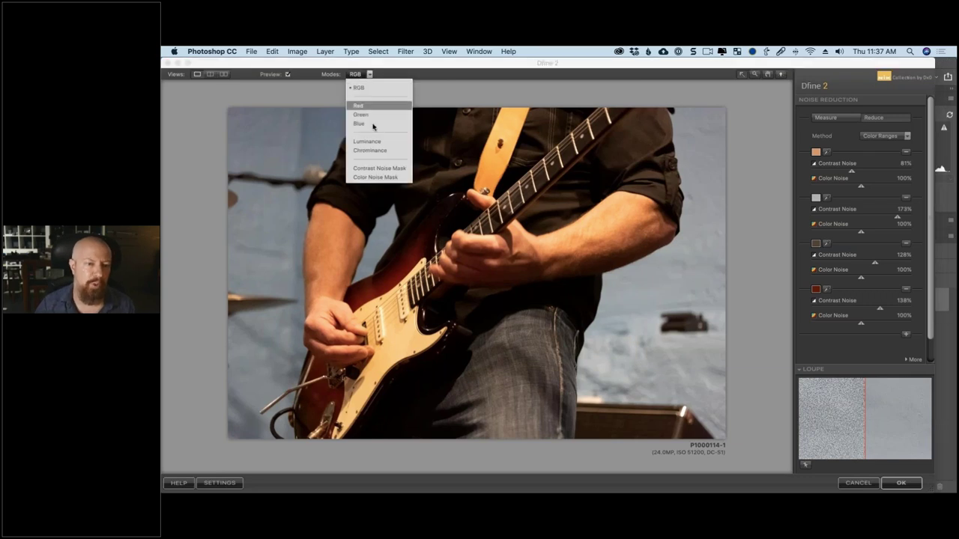
left_click(391, 169)
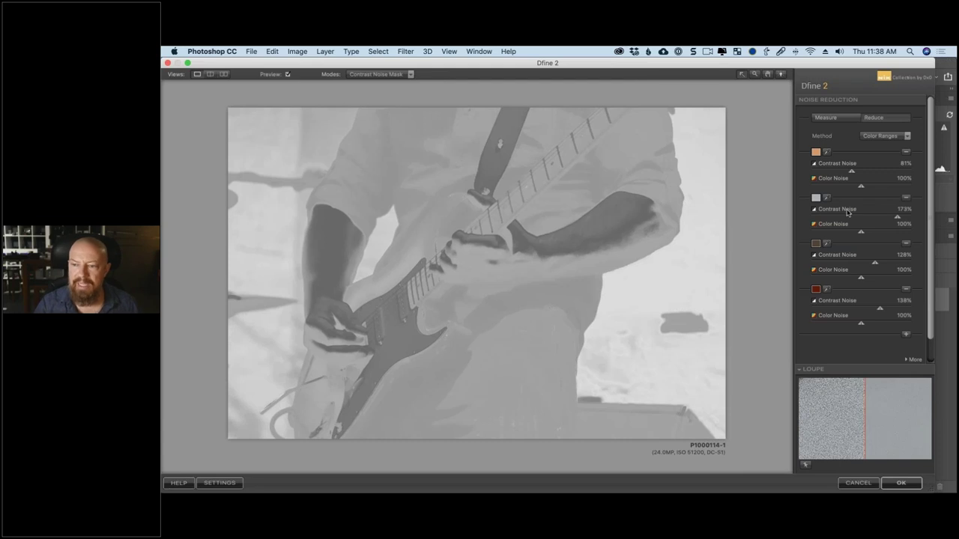
left_click_drag(896, 218, 804, 218)
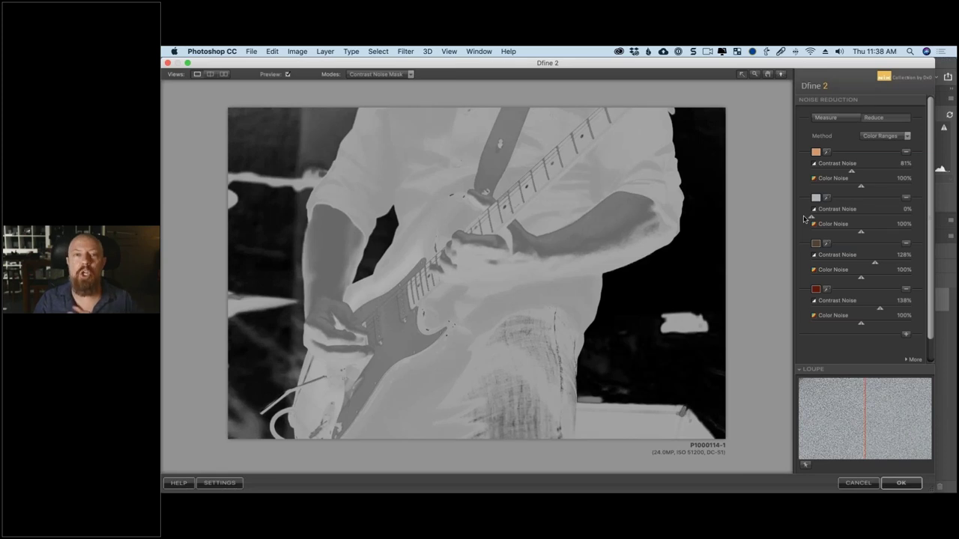
left_click_drag(804, 218, 865, 223)
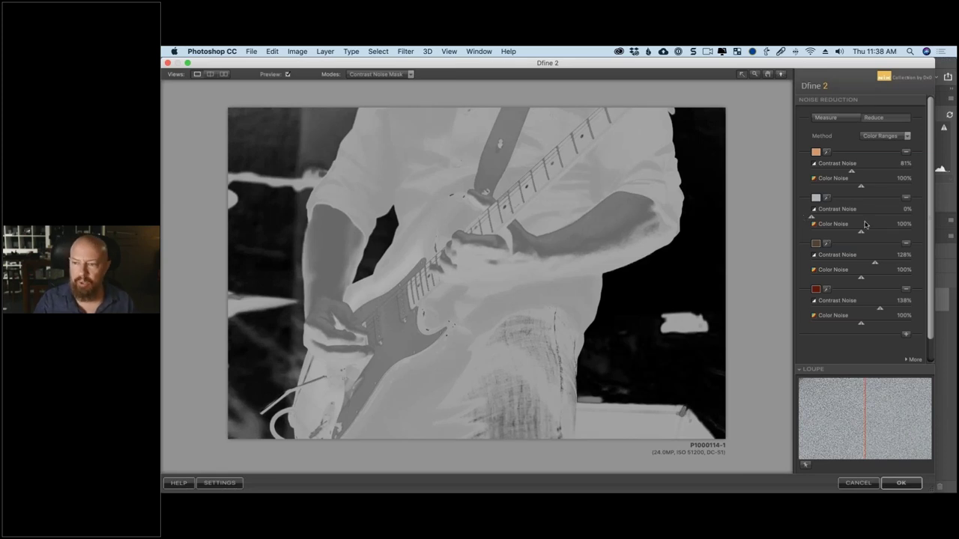
left_click_drag(923, 222, 924, 222)
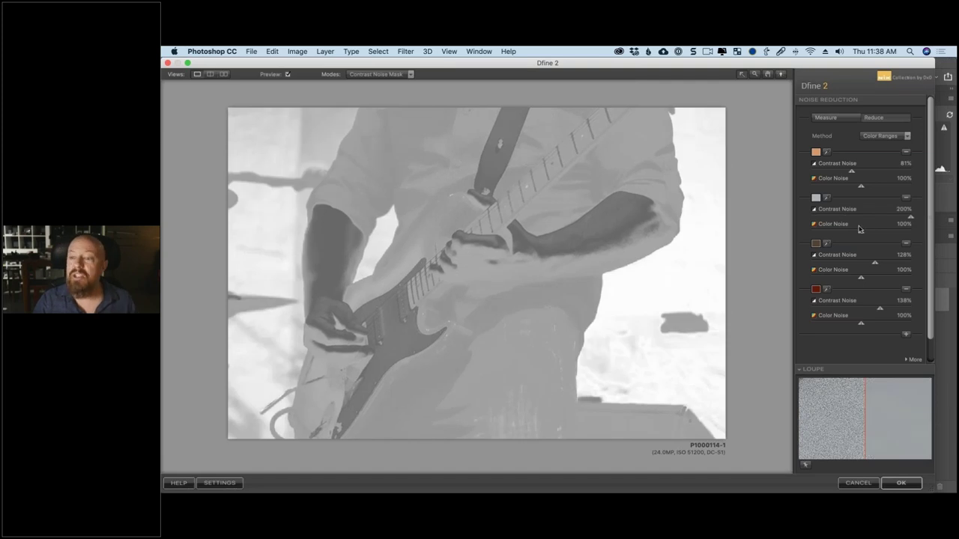
Try the darker blue-gray 80929f as the wall range's color.
left_click(816, 199)
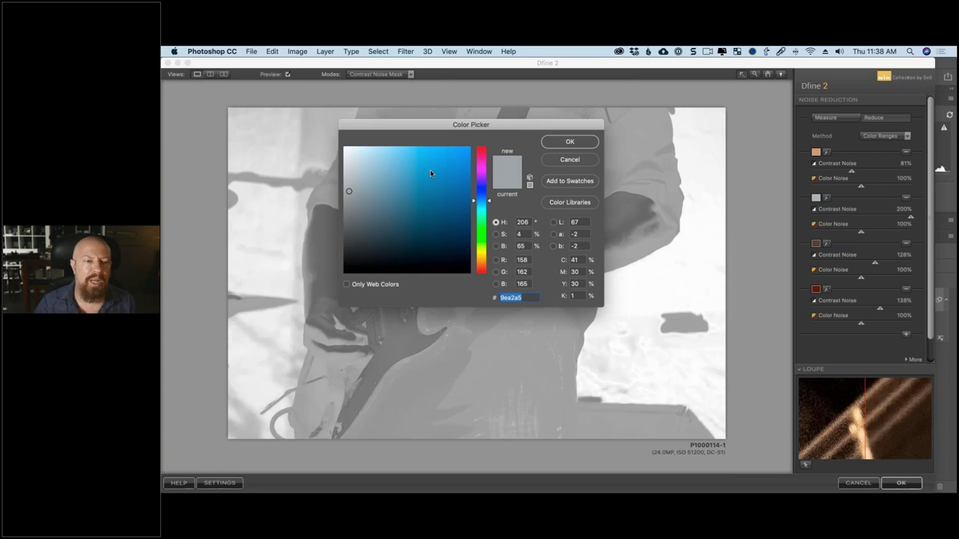
left_click(350, 193)
left_click_drag(350, 193, 367, 194)
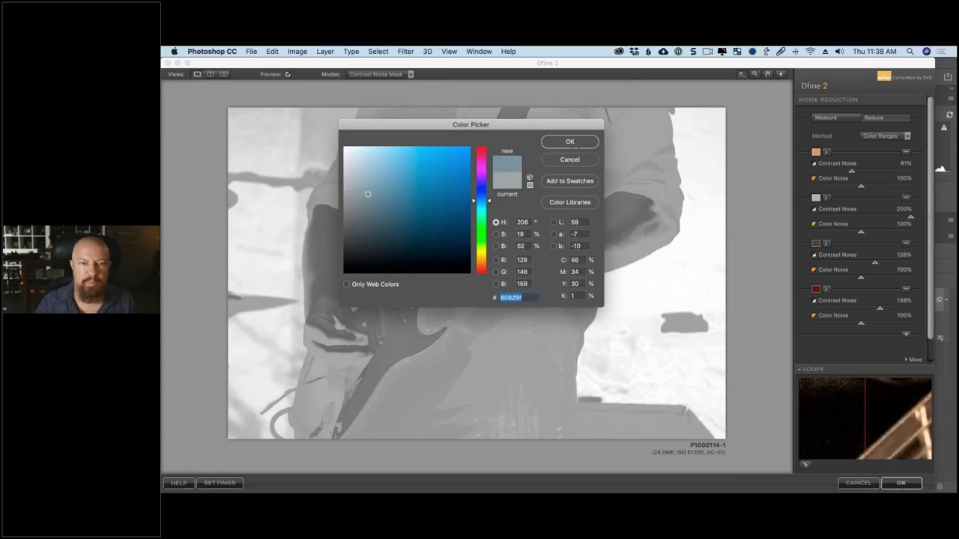
key("Return")
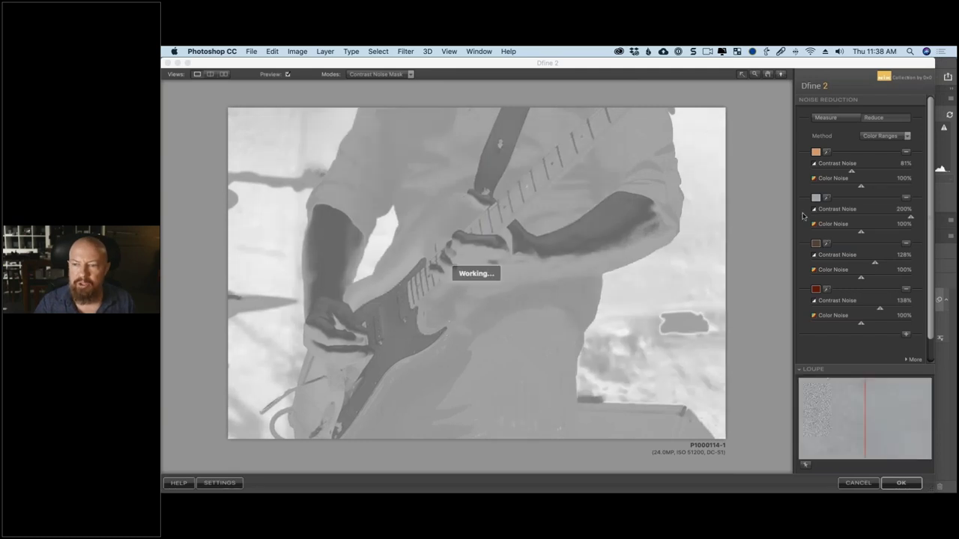
Change the wall range's color to a lighter, more neutral gray.
left_click(816, 197)
left_click_drag(360, 192, 356, 178)
key("Return")
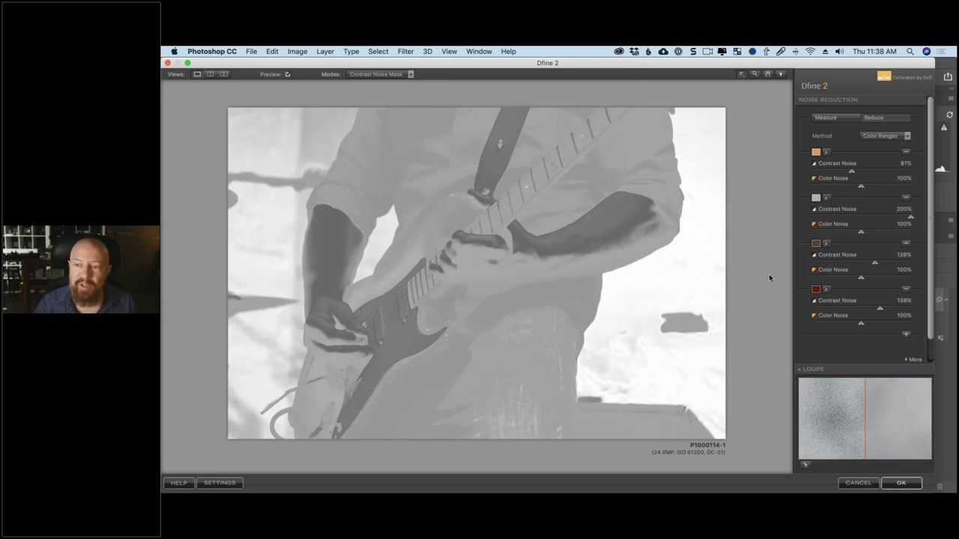
Try 119% contrast noise for the dark shirt range and 165% for the red guitar range.
left_click_drag(873, 265, 871, 265)
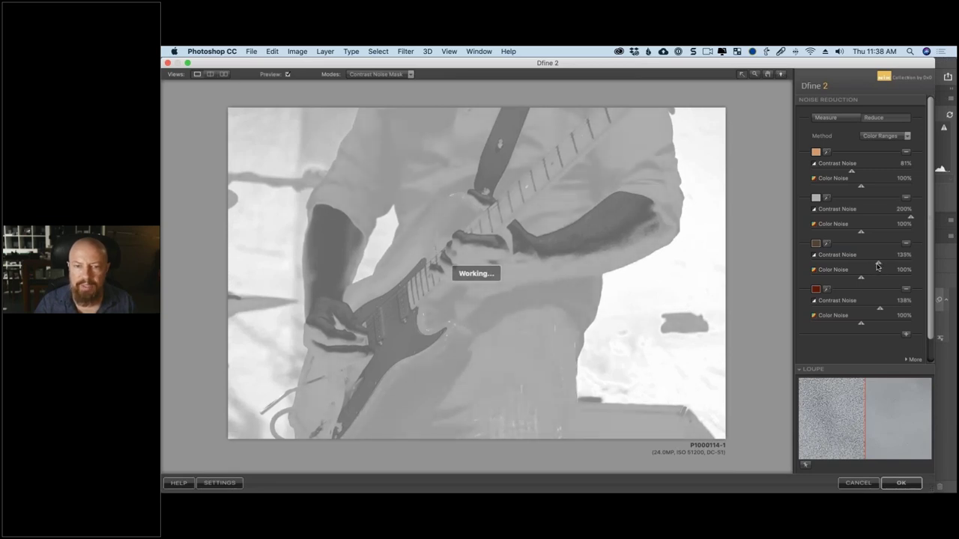
left_click_drag(873, 264, 876, 265)
left_click_drag(880, 307, 889, 309)
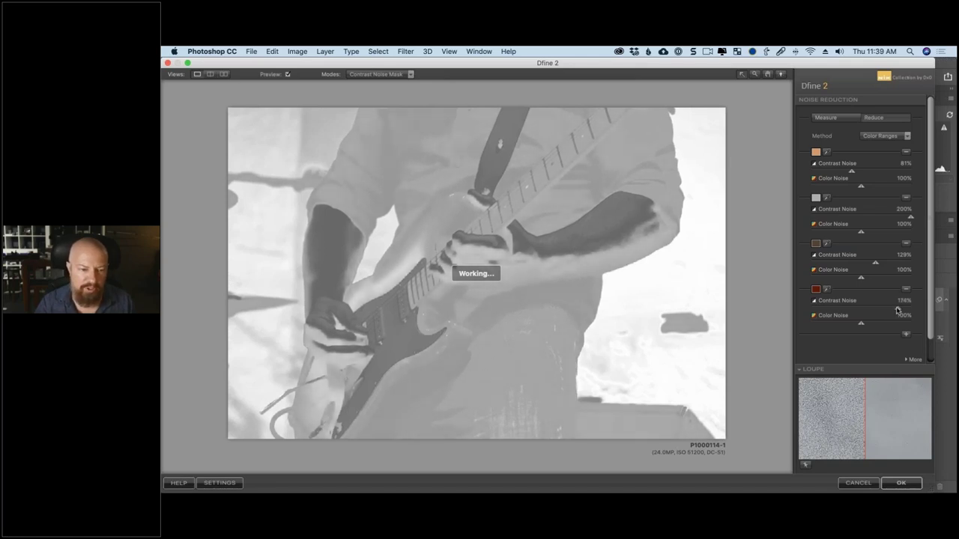
left_click_drag(890, 309, 891, 309)
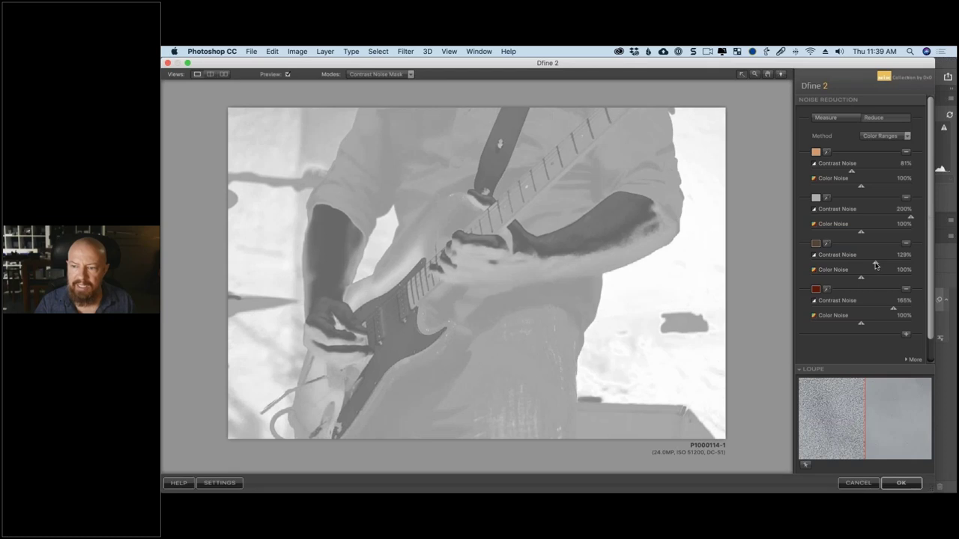
left_click_drag(874, 264, 871, 265)
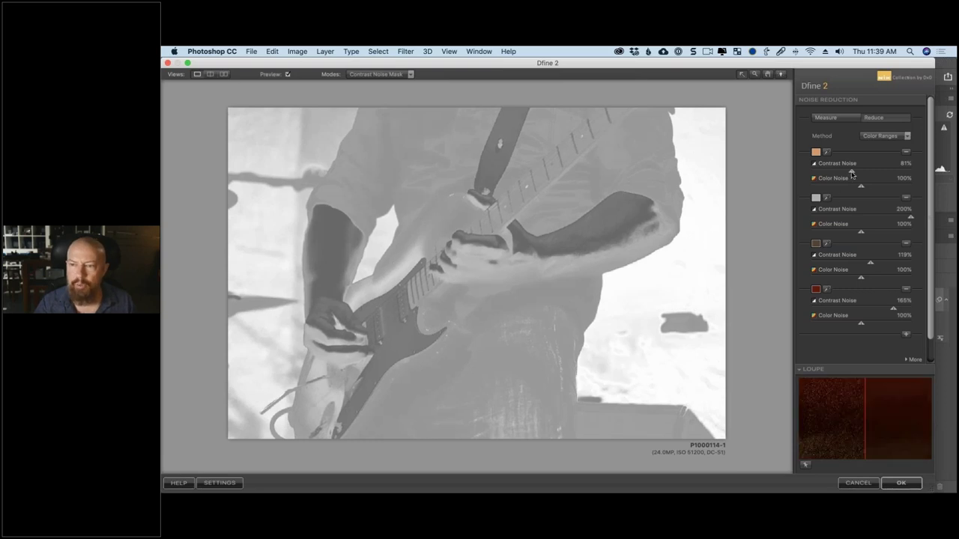
Raise the contrast noise of the skin, dark shirt and red guitar ranges to 200% to test the mask.
left_click_drag(851, 172, 924, 174)
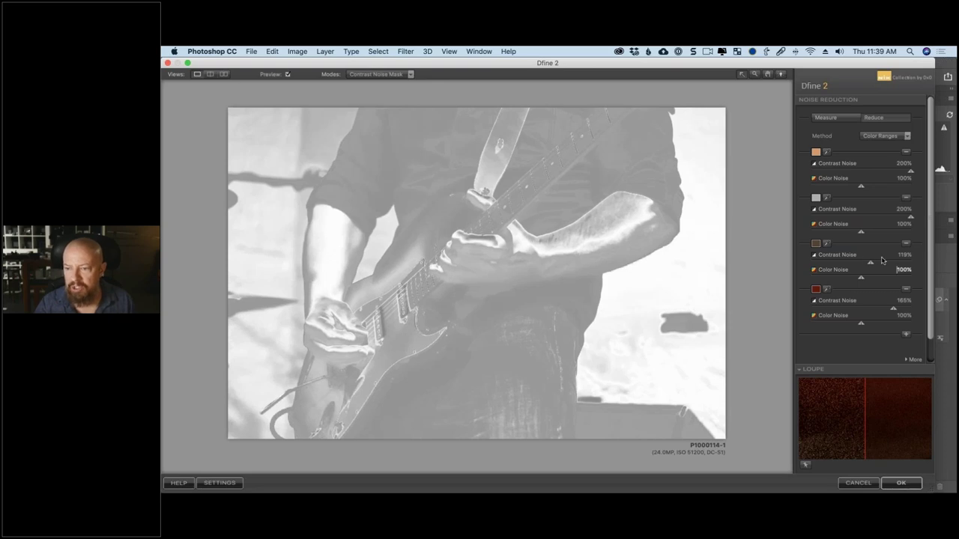
left_click_drag(871, 263, 925, 262)
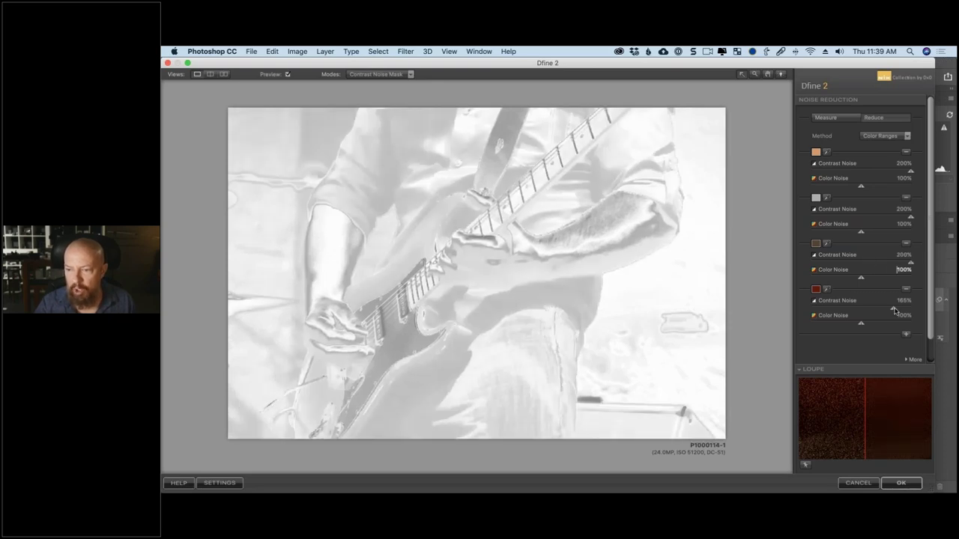
left_click_drag(893, 310, 943, 309)
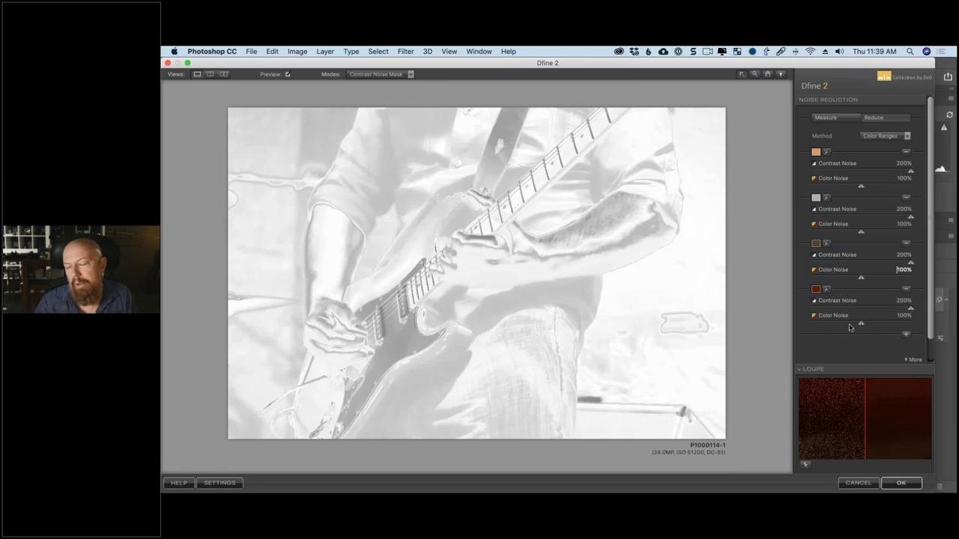
Set the contrast noise to 79% for skin, 174% for the wall, 132% for the dark shirt and 128% for the red guitar.
left_click_drag(911, 171, 847, 173)
mouse_move(911, 217)
left_mouse_down()
mouse_move(879, 217)
mouse_move(898, 218)
left_mouse_up()
left_click_drag(911, 263, 876, 264)
left_click_drag(911, 309, 874, 310)
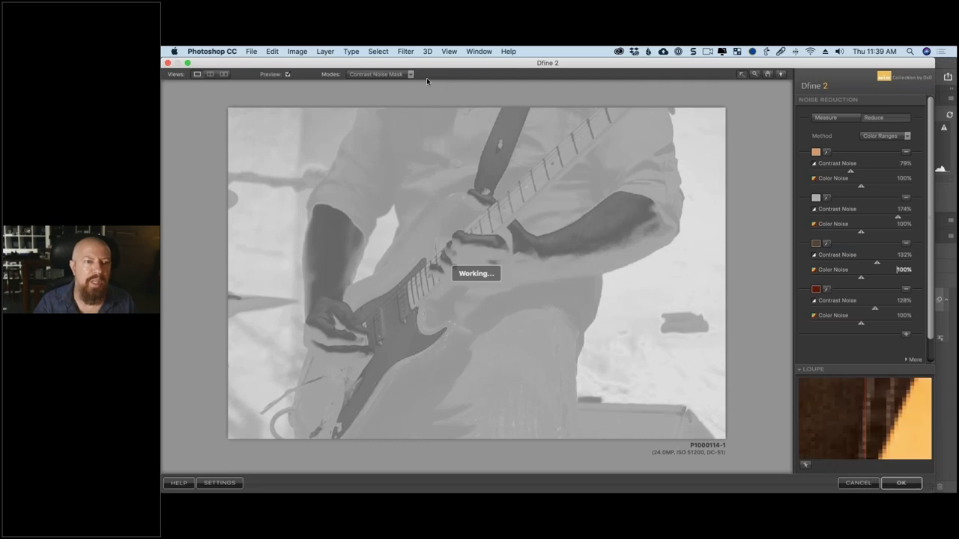
Set the wall range's color noise to 102% using the Color Noise Mask, and return the view to RGB.
left_click(398, 75)
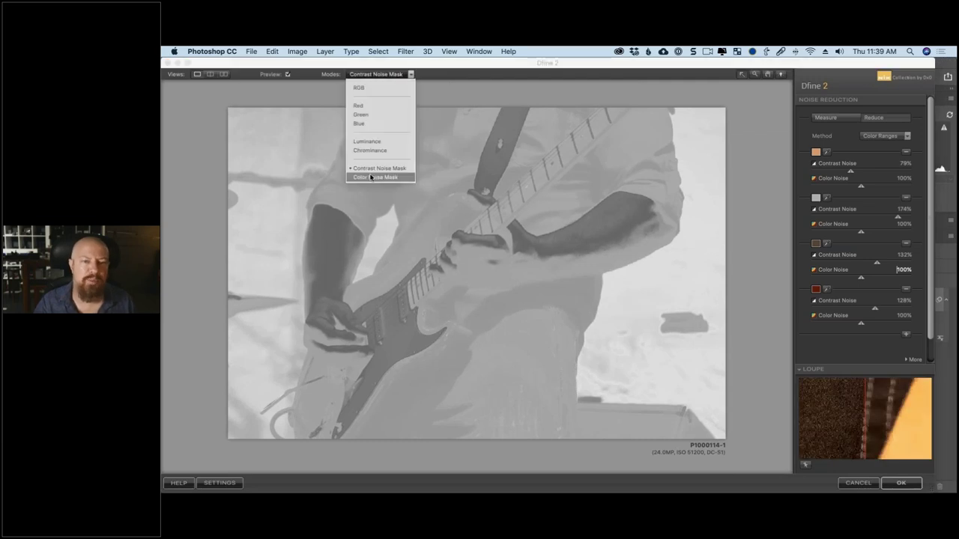
left_click(378, 174)
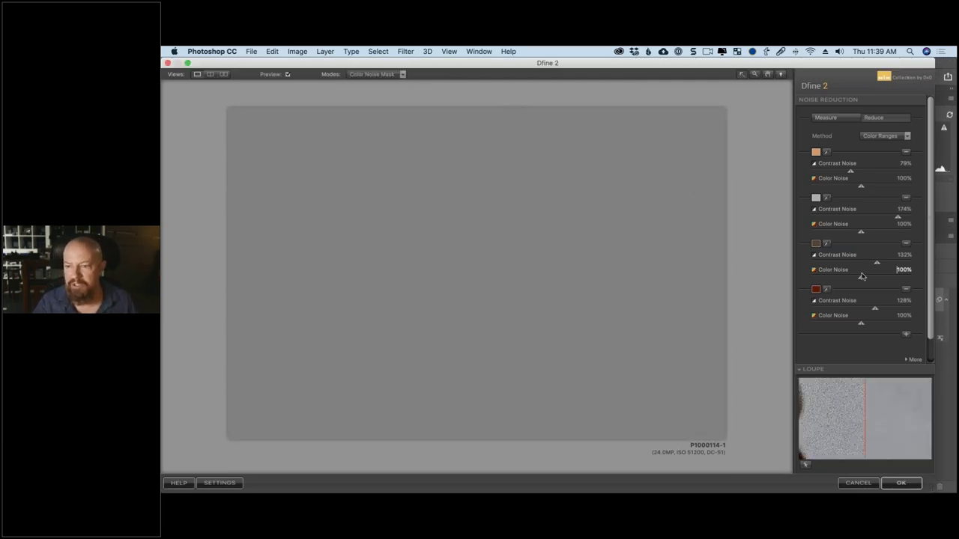
left_click(898, 234)
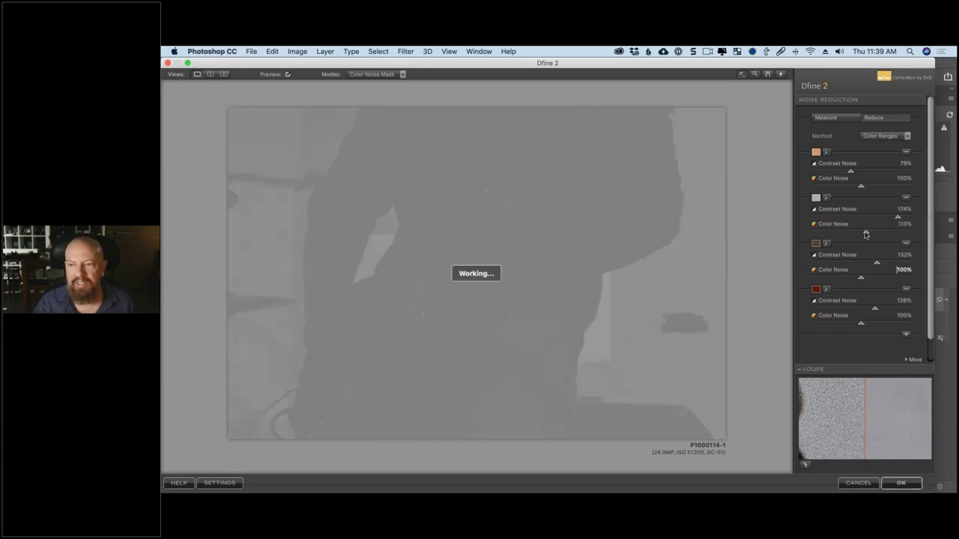
left_click(862, 234)
left_click(379, 74)
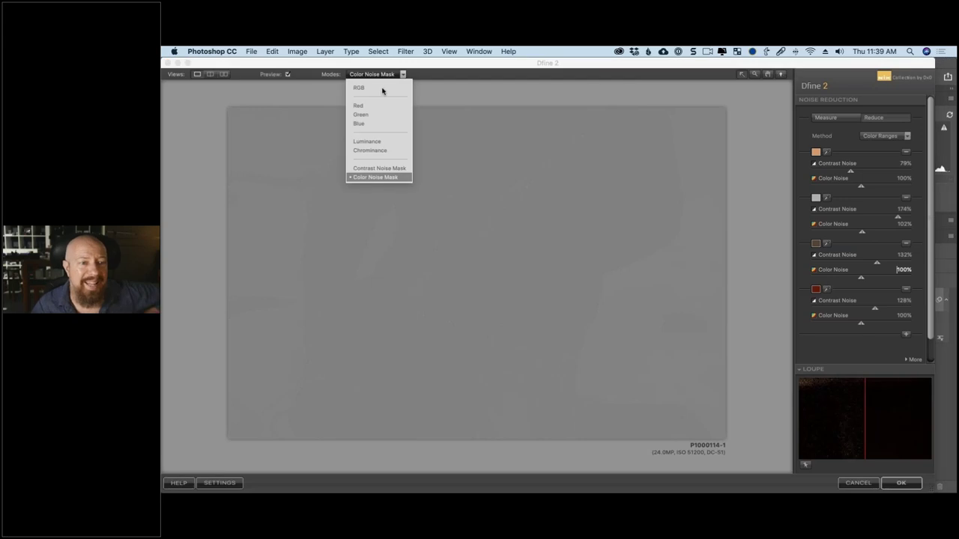
left_click(373, 90)
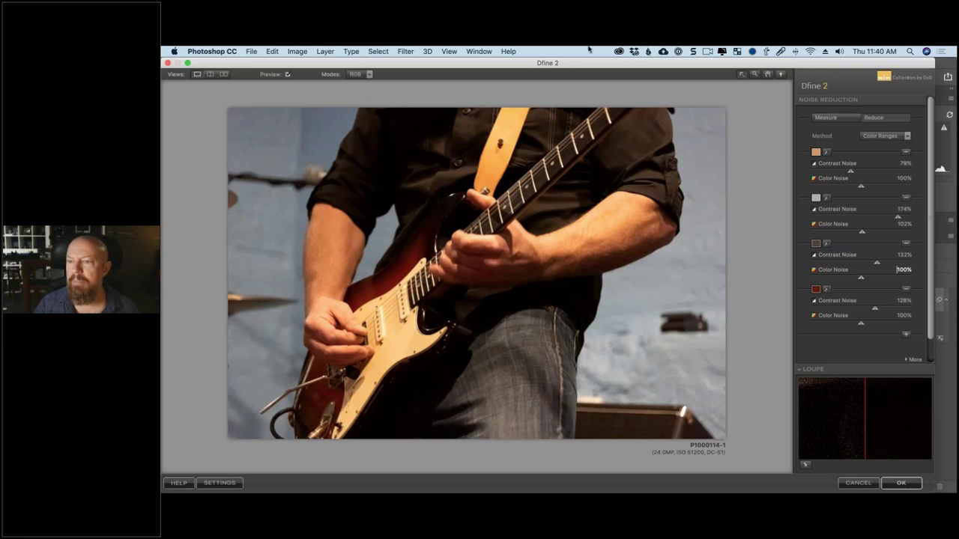
Review the measurement settings, compare the two reduction methods, and set the reduction method to Control Points.
left_click(825, 117)
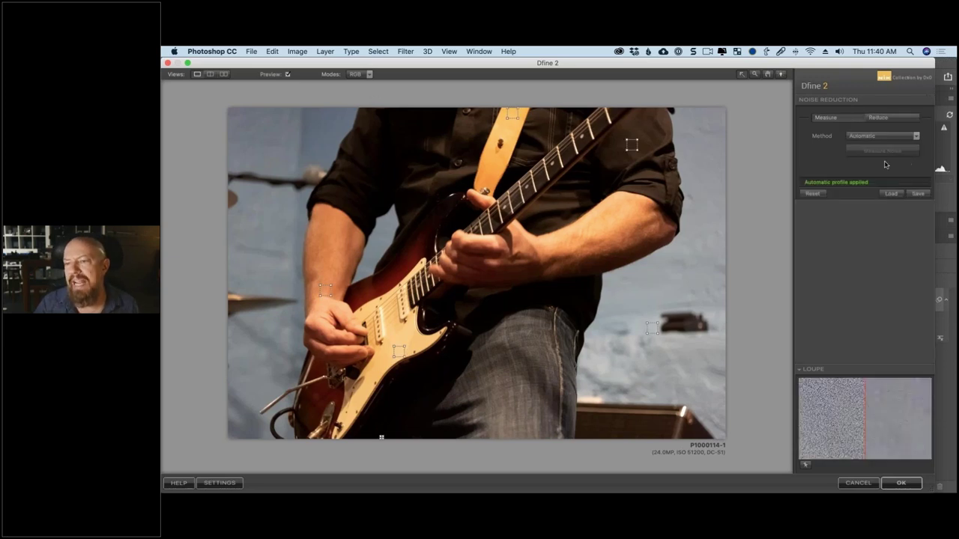
left_click(877, 118)
left_click(880, 136)
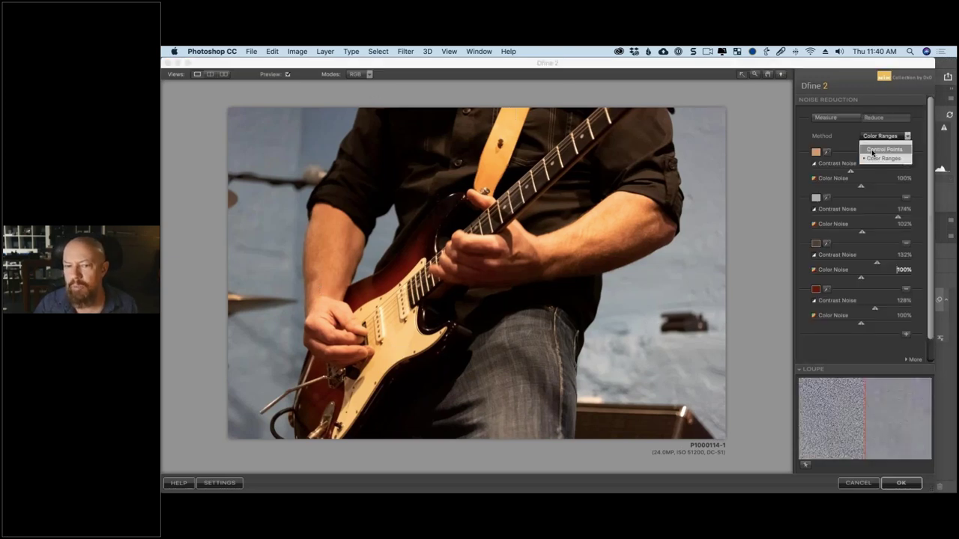
left_click(872, 152)
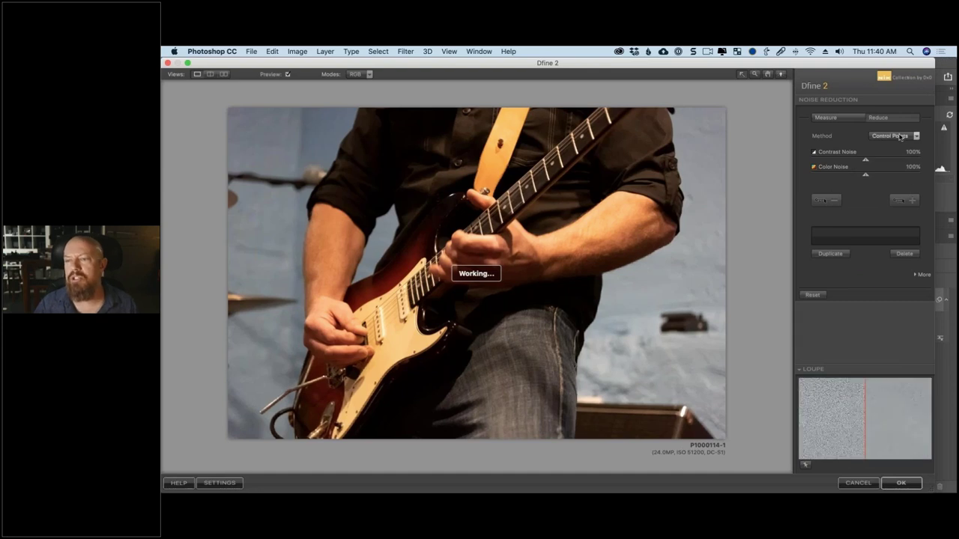
left_click(901, 136)
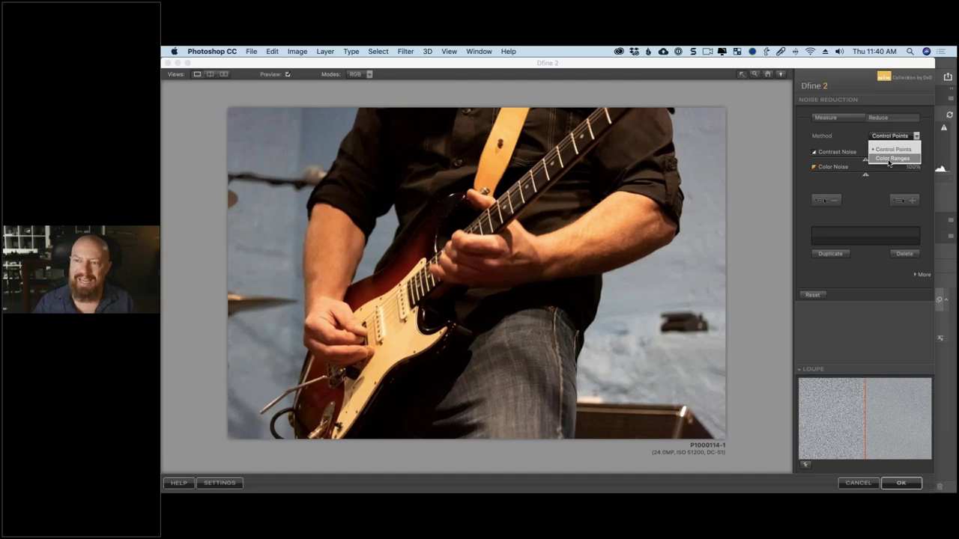
left_click(889, 159)
left_click(882, 137)
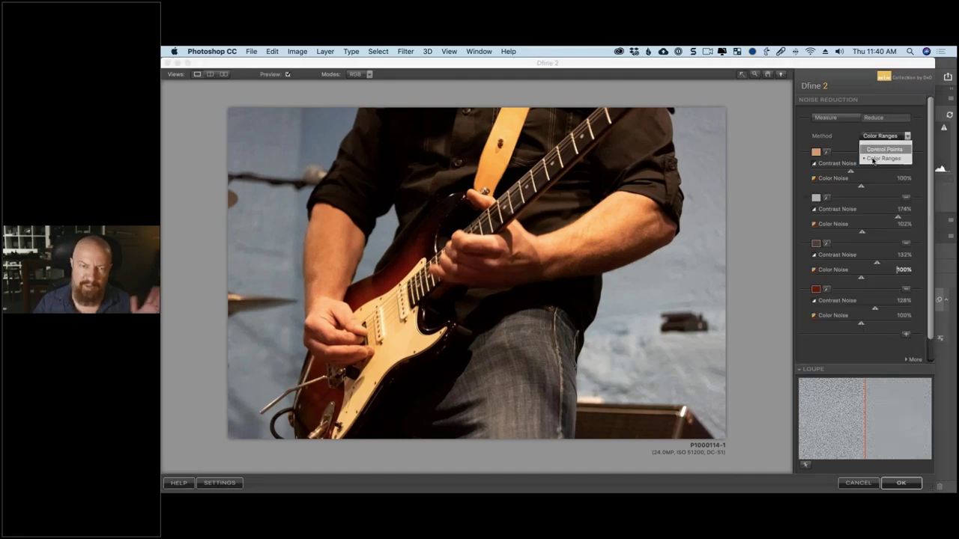
left_click(878, 150)
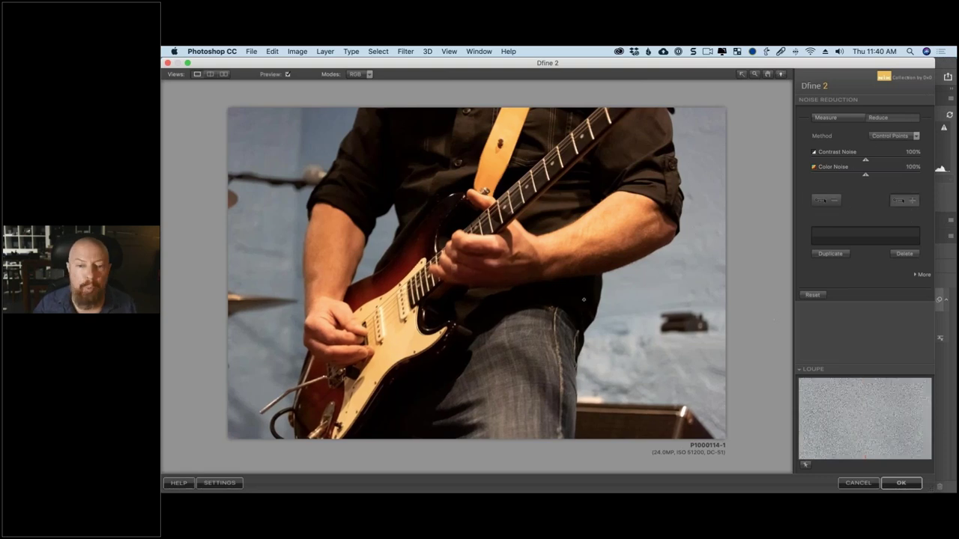
Try a noise-reducing control point on the forearm with 99% contrast noise and a 0% protective point on the blue wall.
left_click(608, 227)
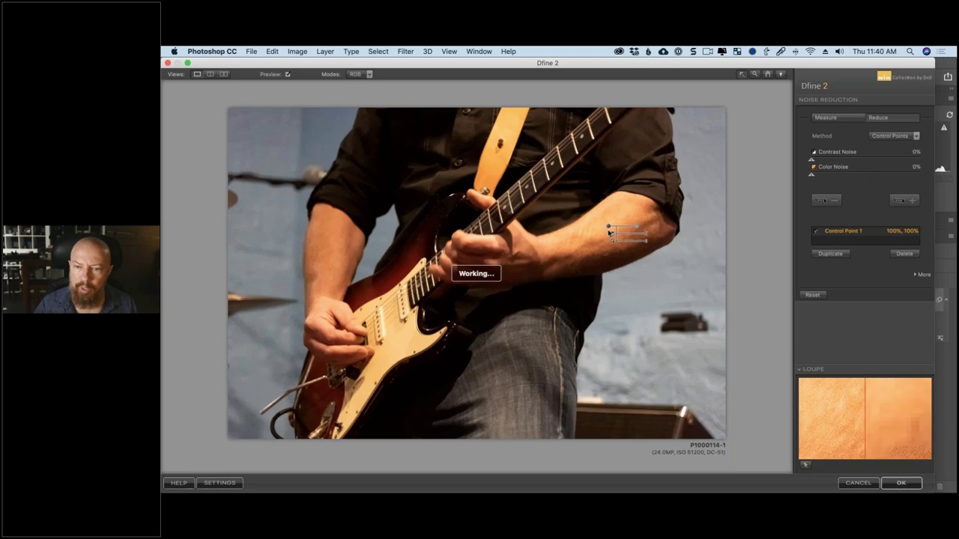
left_click(646, 238)
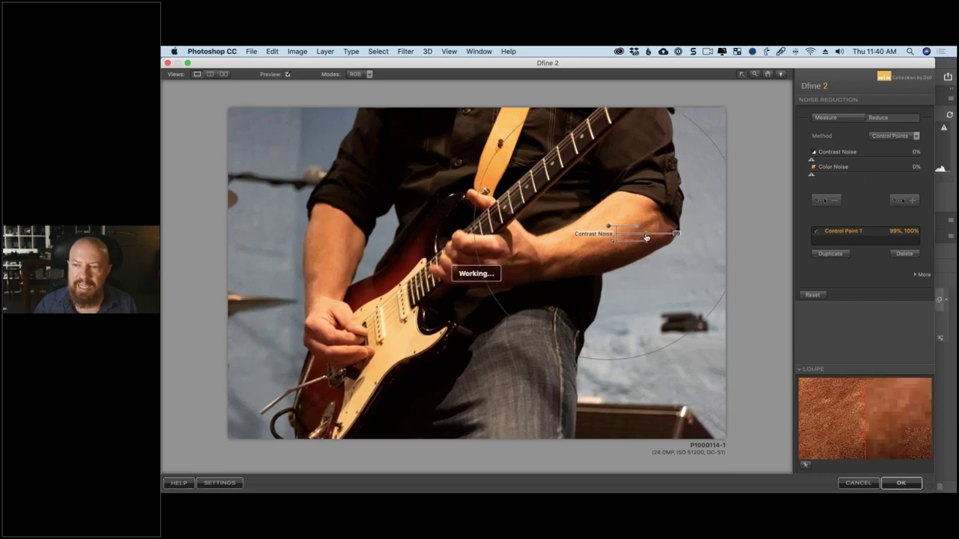
left_click(629, 290)
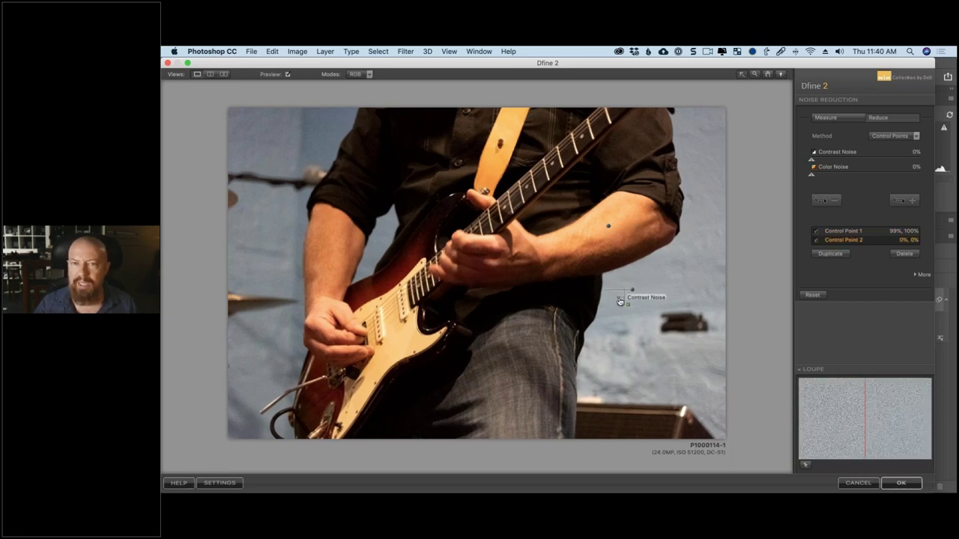
left_click(626, 300)
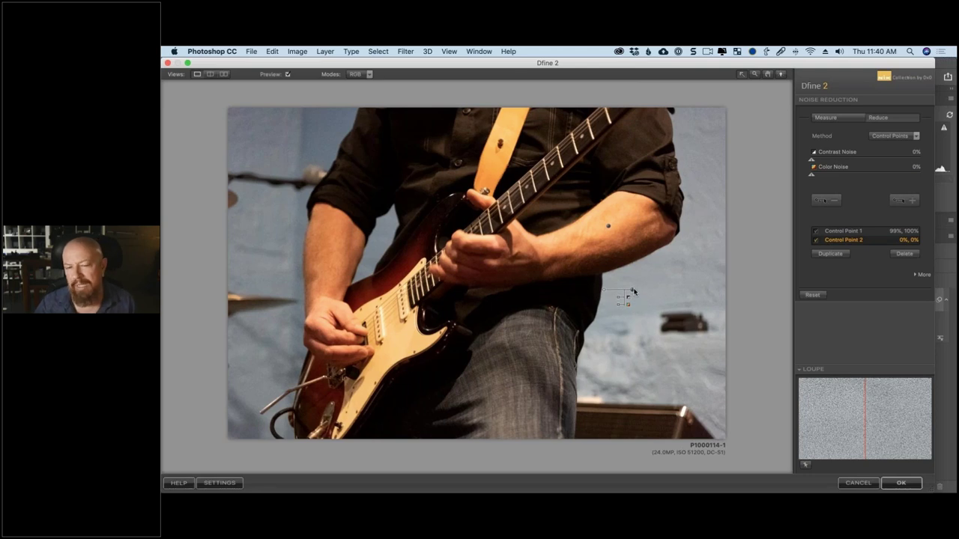
left_click_drag(633, 292, 638, 289)
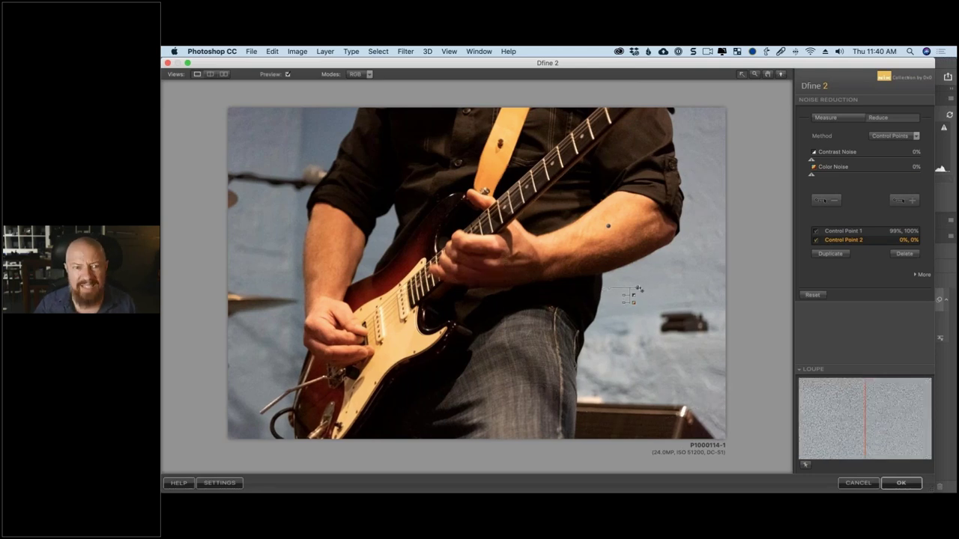
Cancel the Dfine 2 filter and close the guitarist photo without saving changes.
left_click(869, 486)
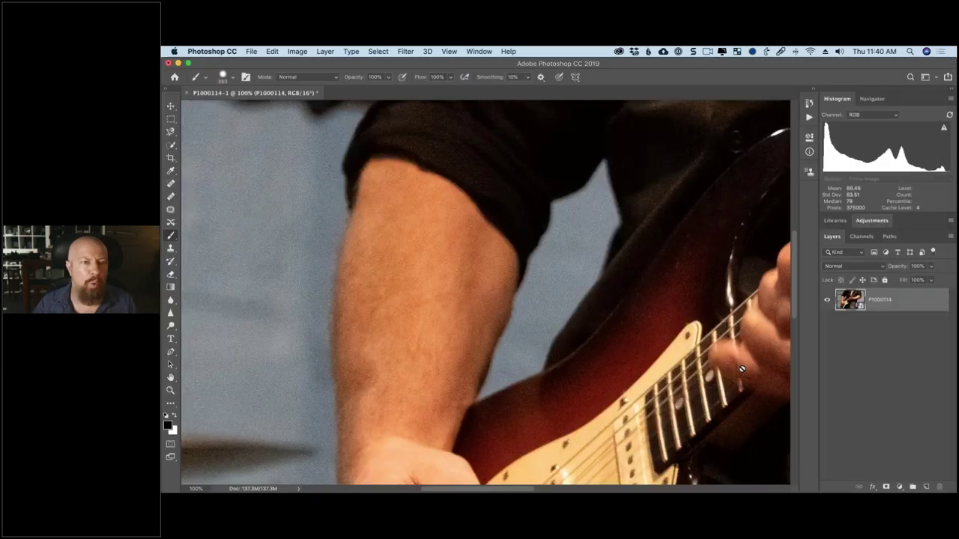
key("super+w")
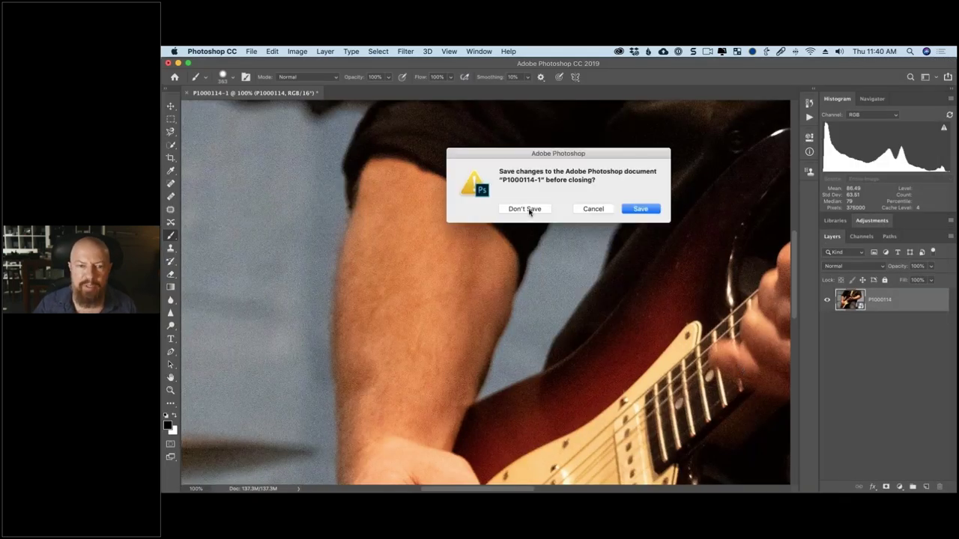
key("super+d")
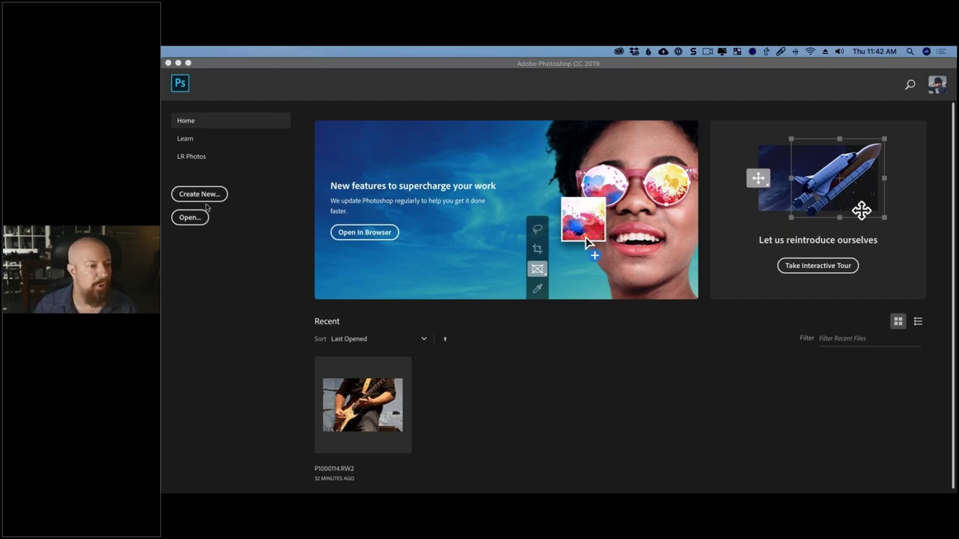
Open the raw photo 2016-11-06_120124_LAZoo_1080403.RW2 in Camera Raw.
left_click(481, 279)
key("super+o")
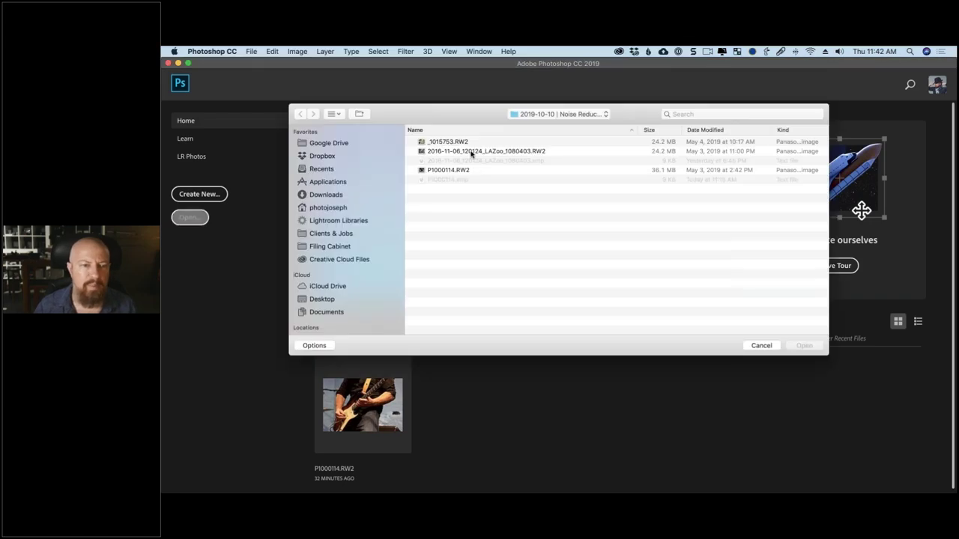
left_click(466, 152)
left_click(807, 345)
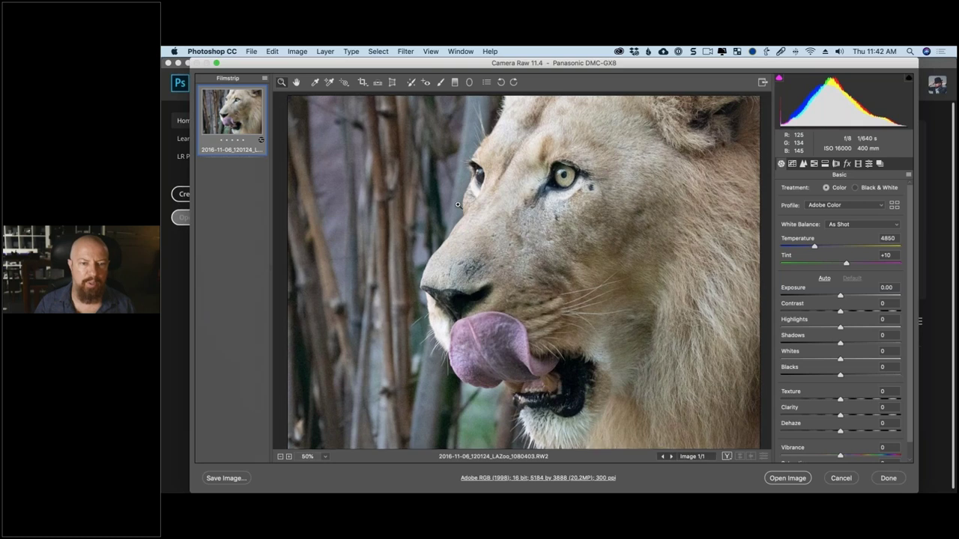
Examine the noise around the lion's far eye and the background at 200%, and return to the full image.
key("super+plus")
key("super+plus")
key("super+plus")
key("super+plus")
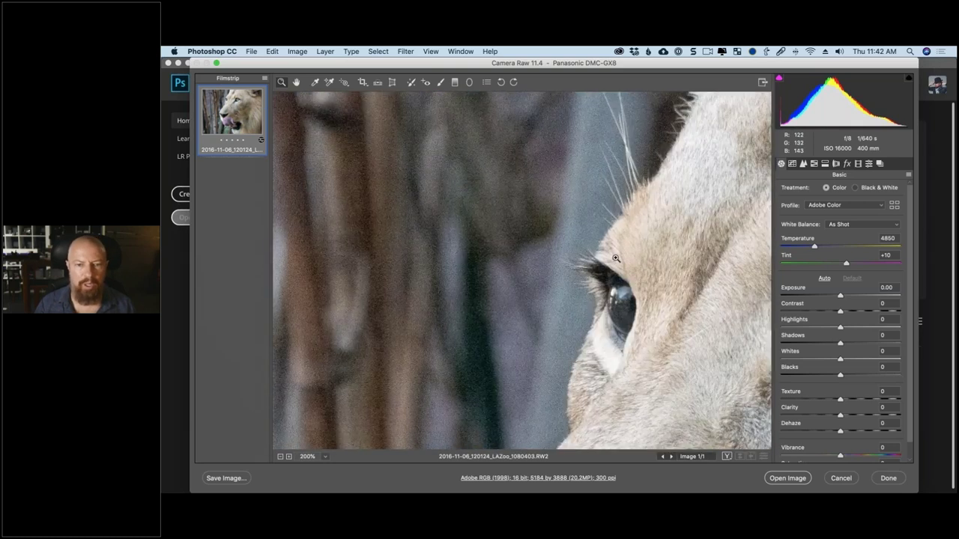
left_click_drag(571, 252, 535, 213)
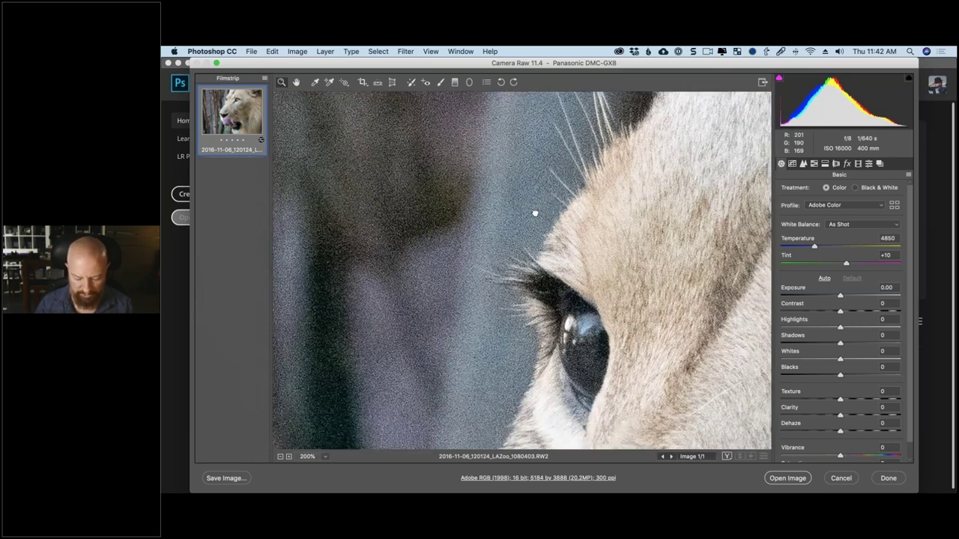
key("super+0")
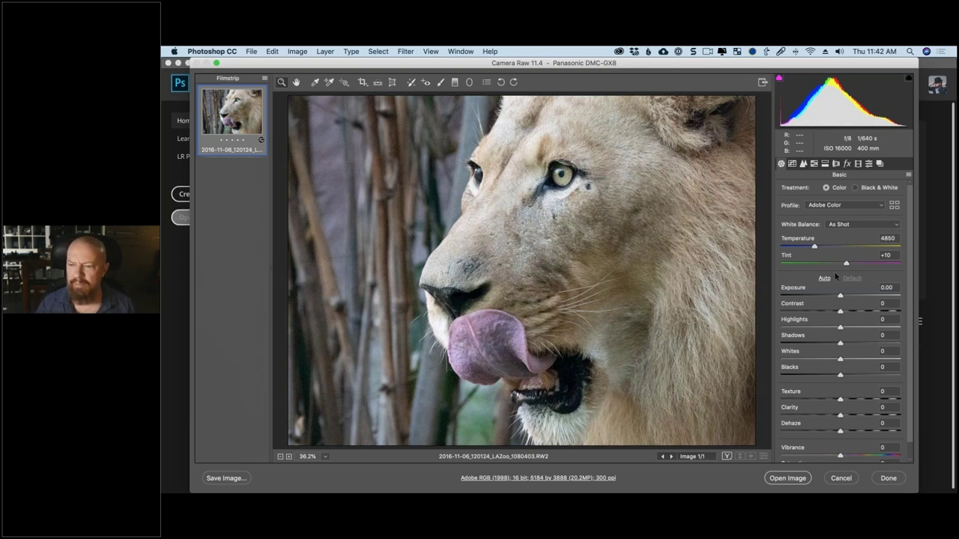
Set the white balance to Auto, and warm the color temperature to 6450.
left_click(842, 229)
left_click(842, 224)
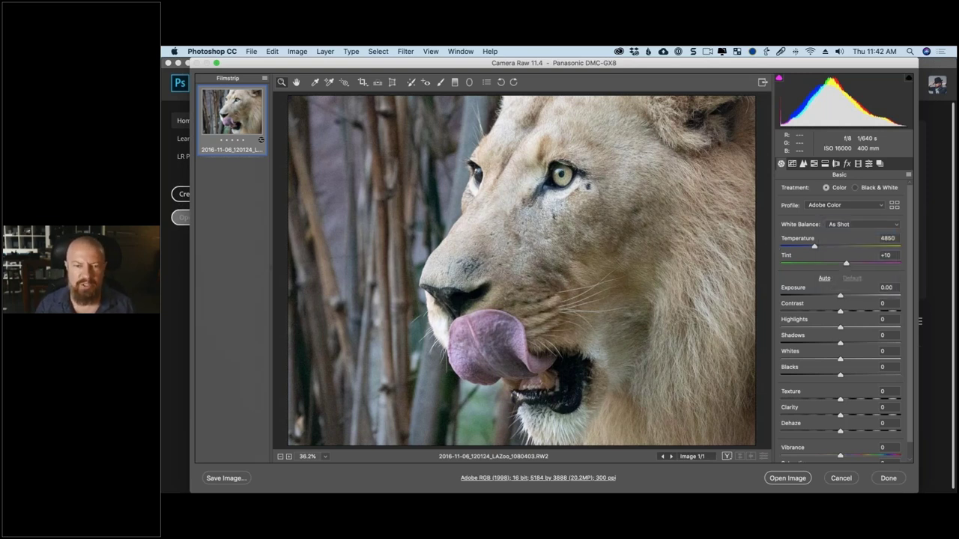
left_click(842, 224)
left_click(842, 235)
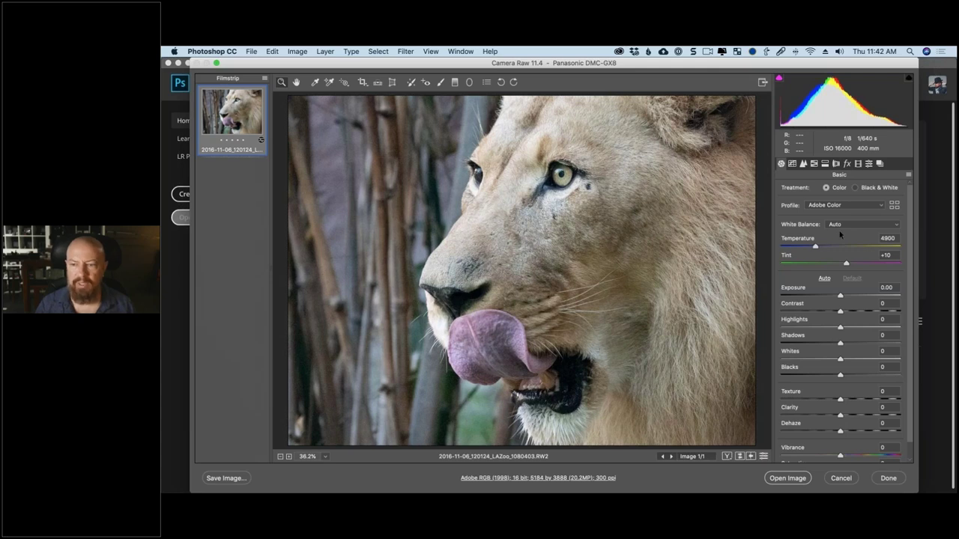
left_click_drag(821, 245, 834, 245)
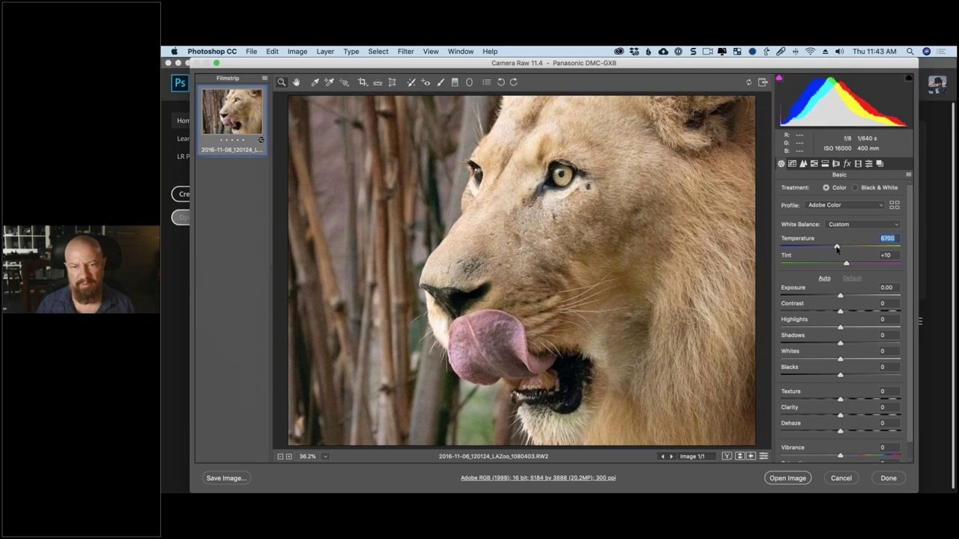
left_click_drag(836, 247, 833, 246)
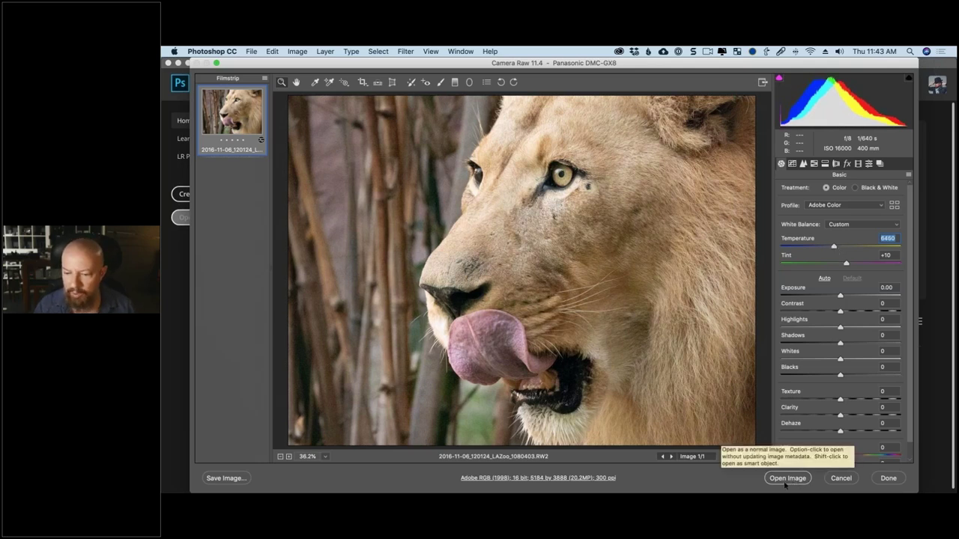
Open the lion photo as a smart object and launch the Nik Collection's Dfine 2 filter on it.
key("shift")
left_click(787, 479)
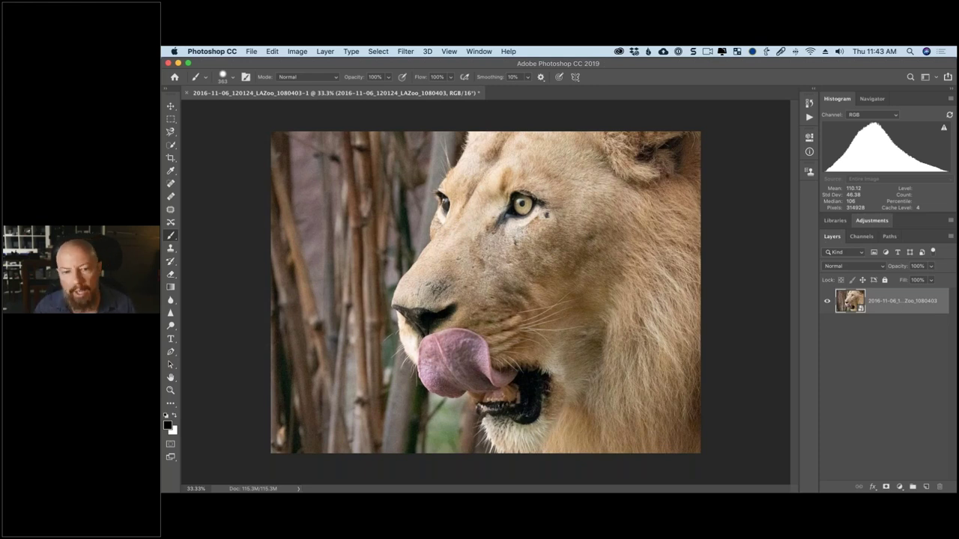
left_click(405, 50)
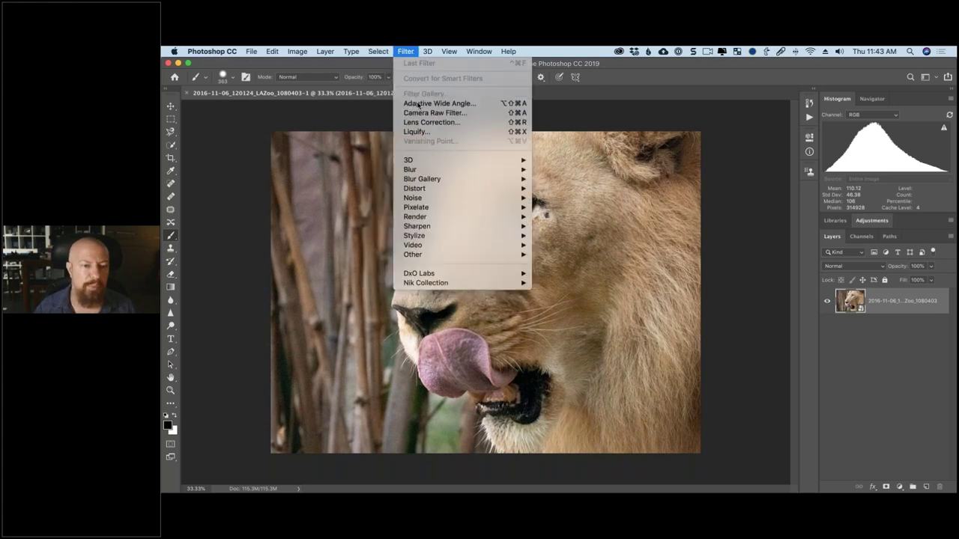
mouse_move(449, 282)
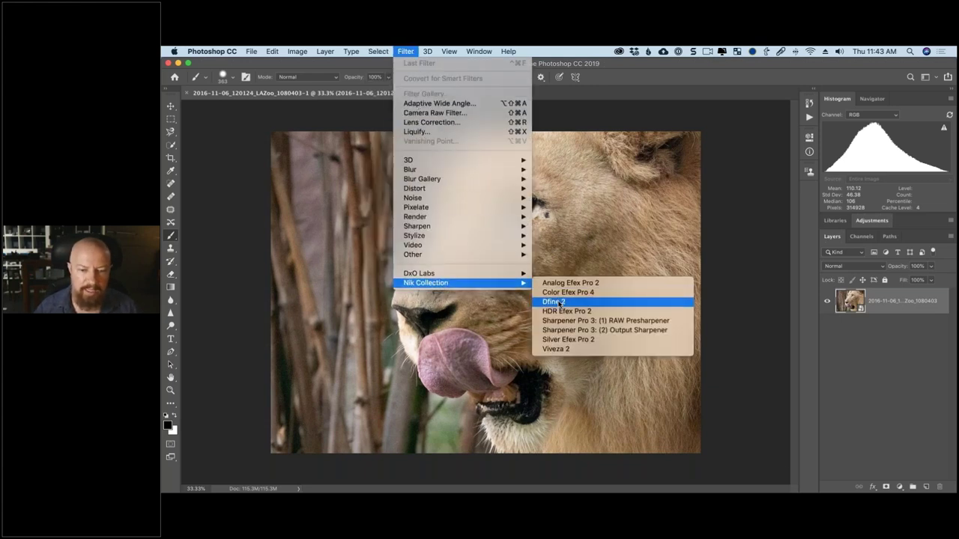
left_click(554, 302)
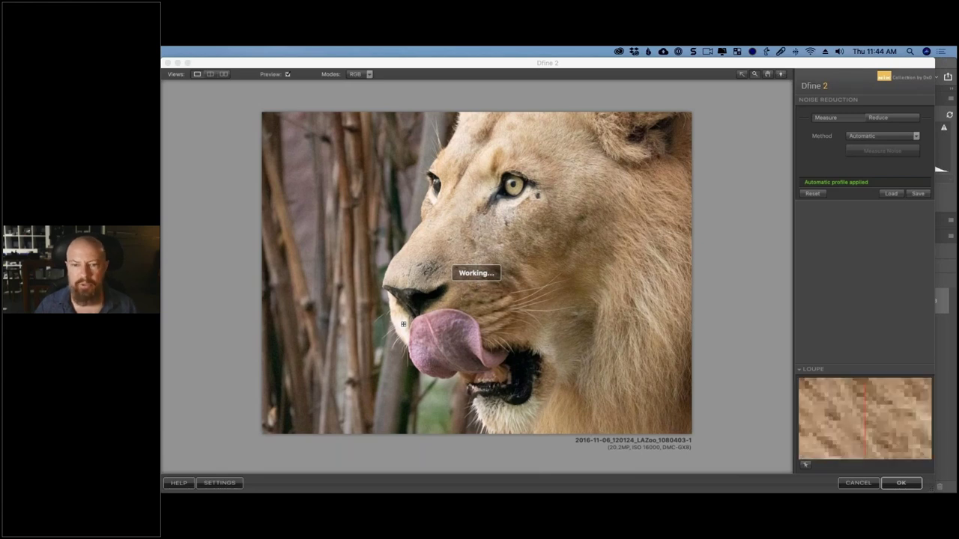
Inspect the automatic noise reduction at 100% around the lion's far eye, brow fur and blurred background.
left_click(592, 183)
left_click(591, 186)
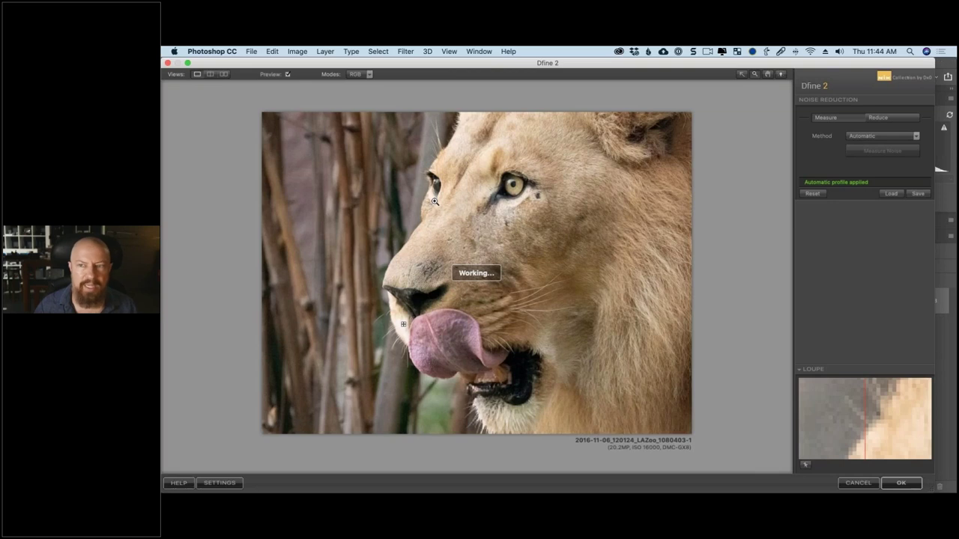
left_click(435, 201)
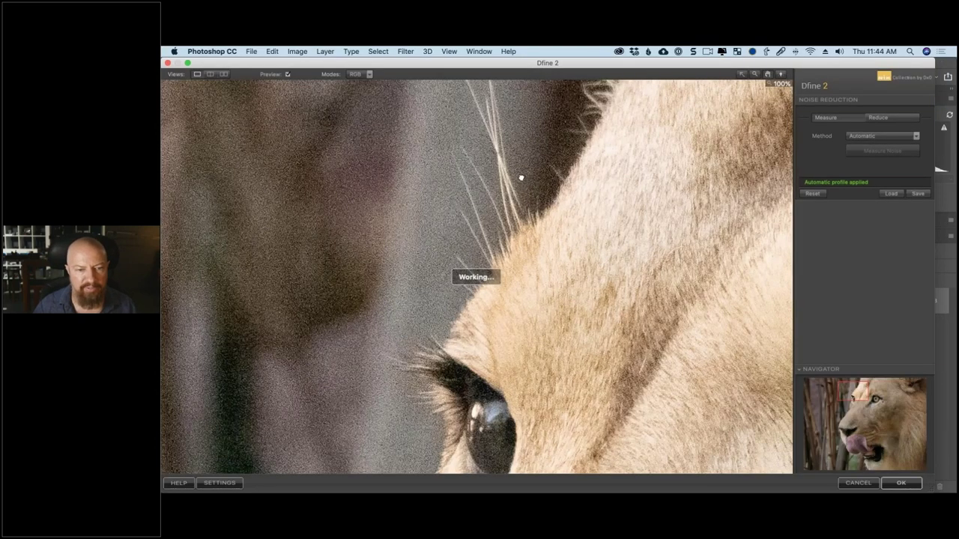
scroll(520, 178, "right", 5)
scroll(520, 177, "down", 2)
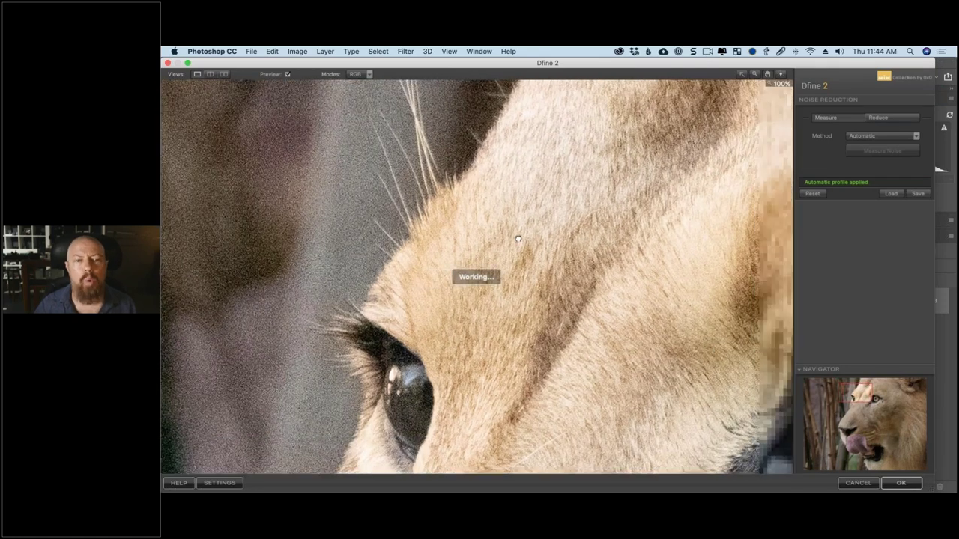
scroll(517, 239, "up", 3)
scroll(519, 291, "up", 3)
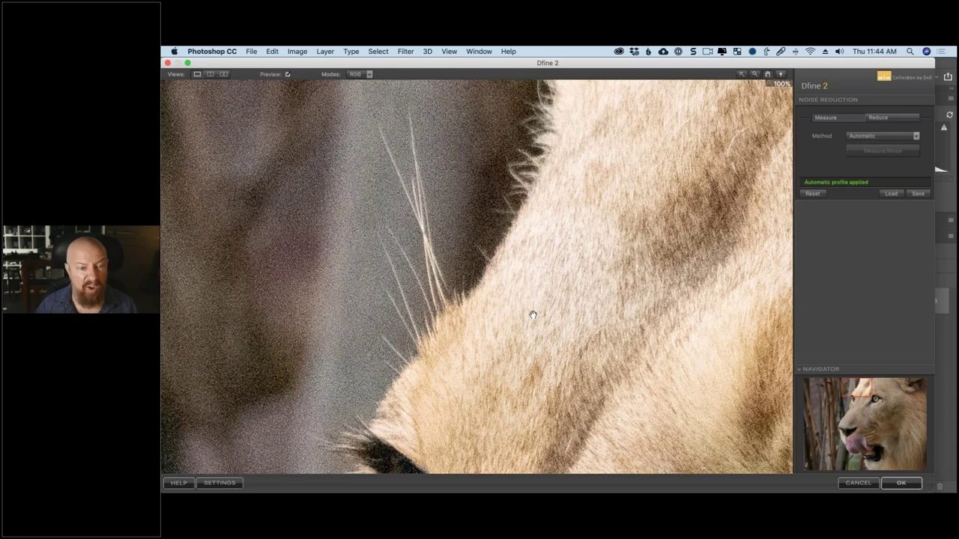
Switch to the noise reduction settings and expand the additional edge preservation, JPEG artifact and debanding options.
left_click(878, 118)
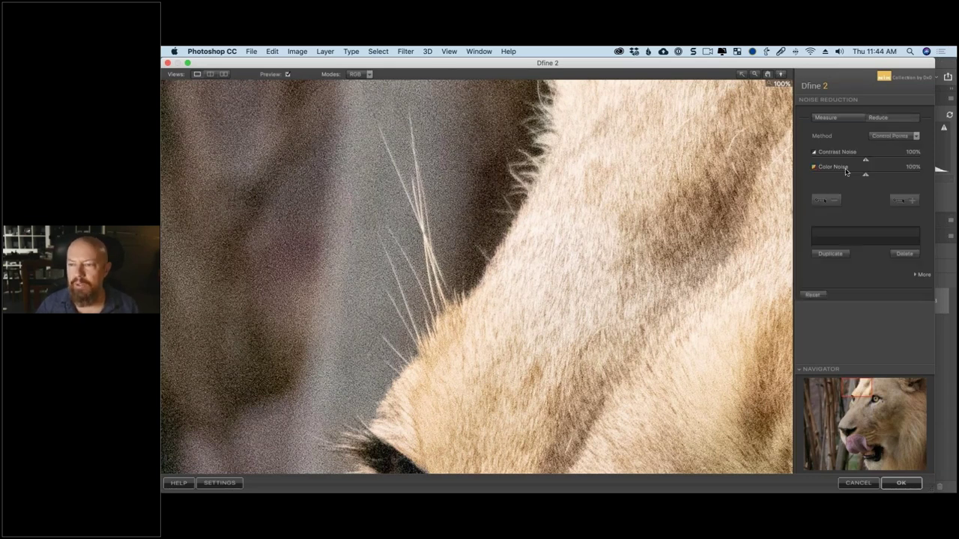
left_click(916, 275)
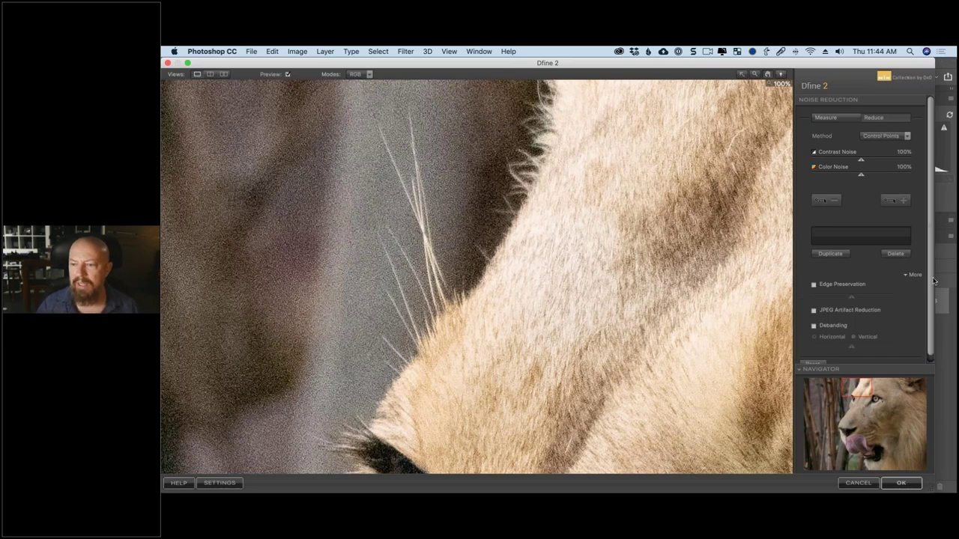
scroll(932, 298, "down", 1)
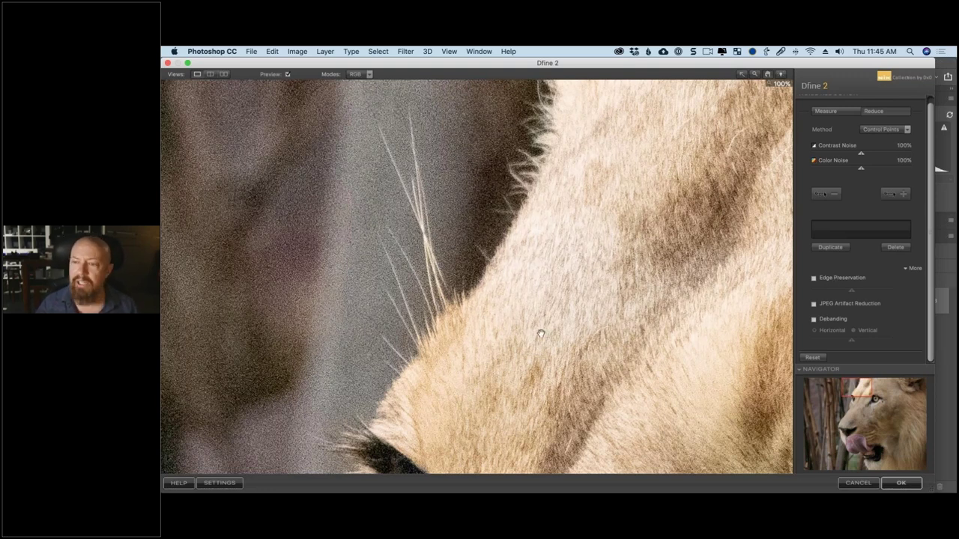
Try the overall contrast noise at 172% and 136%, and reset the reduction settings.
left_click(884, 155)
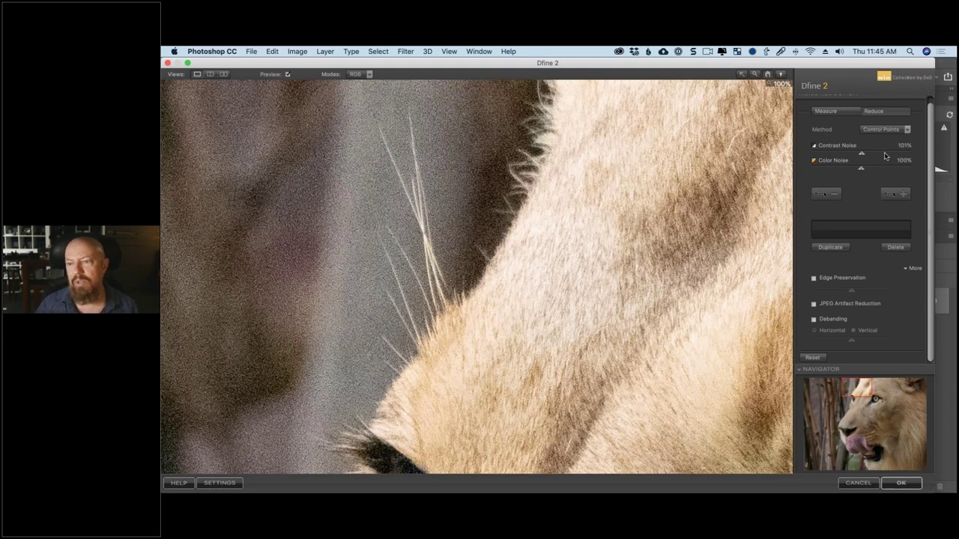
left_click_drag(885, 156, 893, 154)
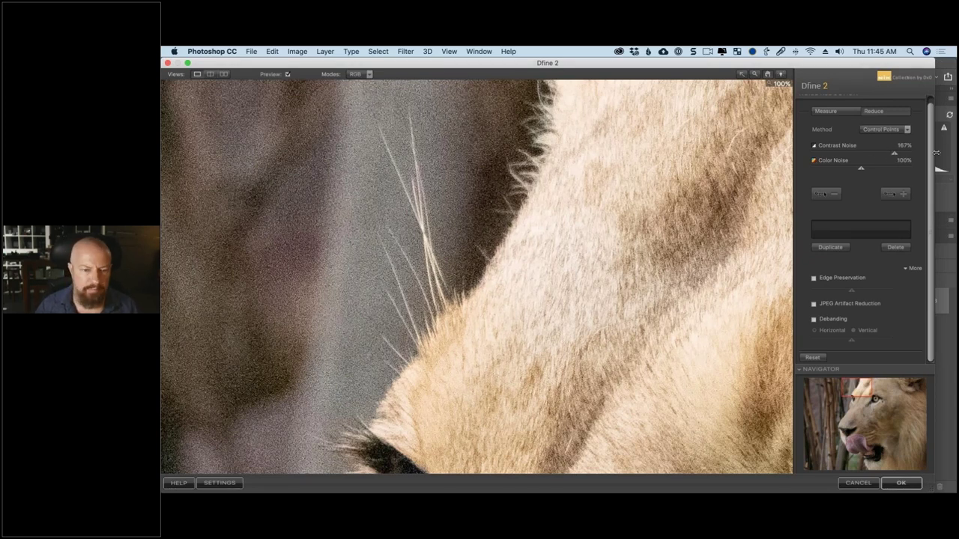
mouse_move(893, 153)
left_mouse_down()
mouse_move(936, 153)
mouse_move(880, 155)
left_mouse_up()
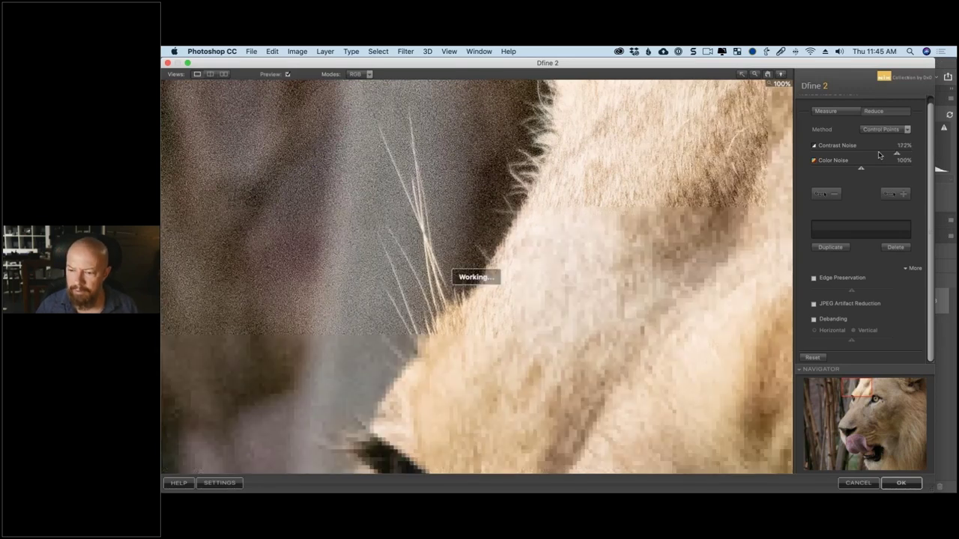
left_click(826, 193)
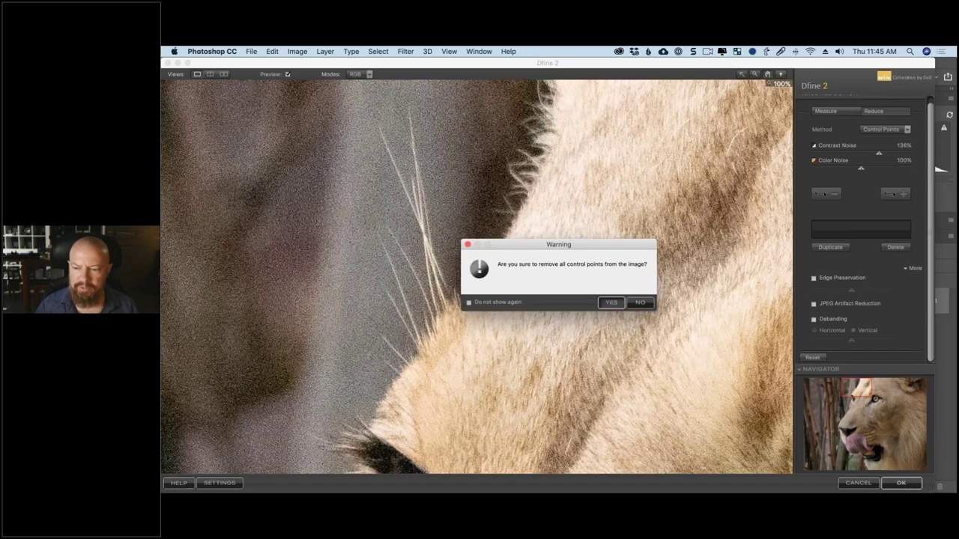
left_click(610, 301)
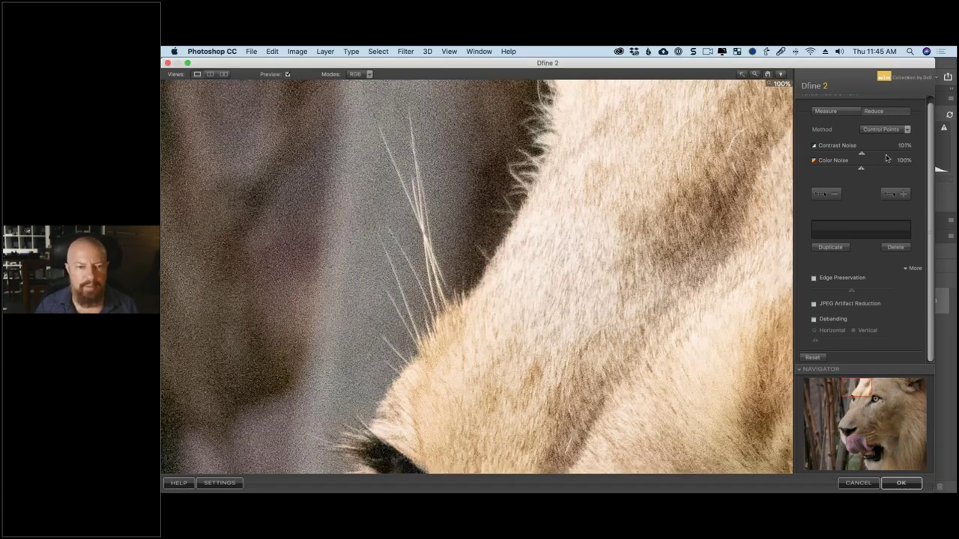
Raise the overall contrast noise to 200% and return to the noise measurement settings.
scroll(886, 158, "up", 4)
left_click_drag(887, 158, 929, 158)
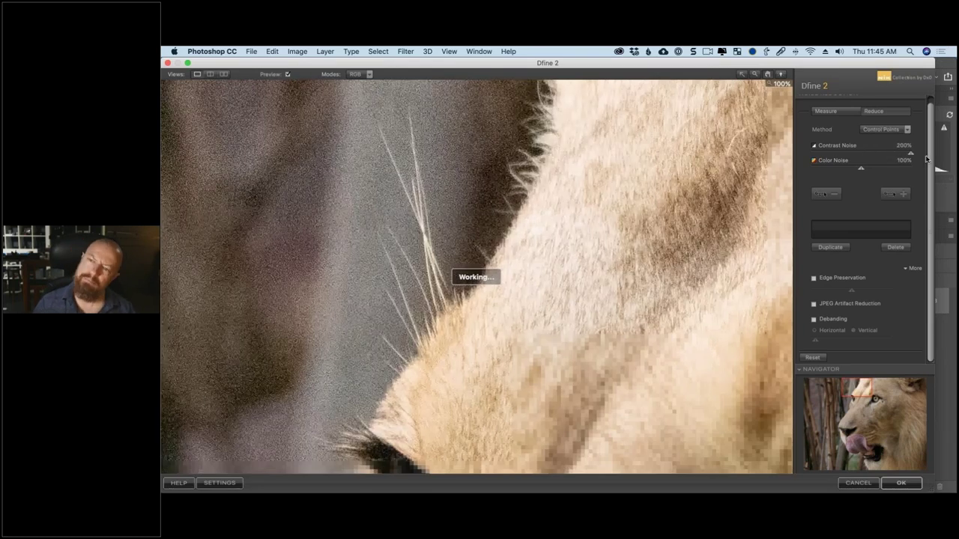
left_click(832, 110)
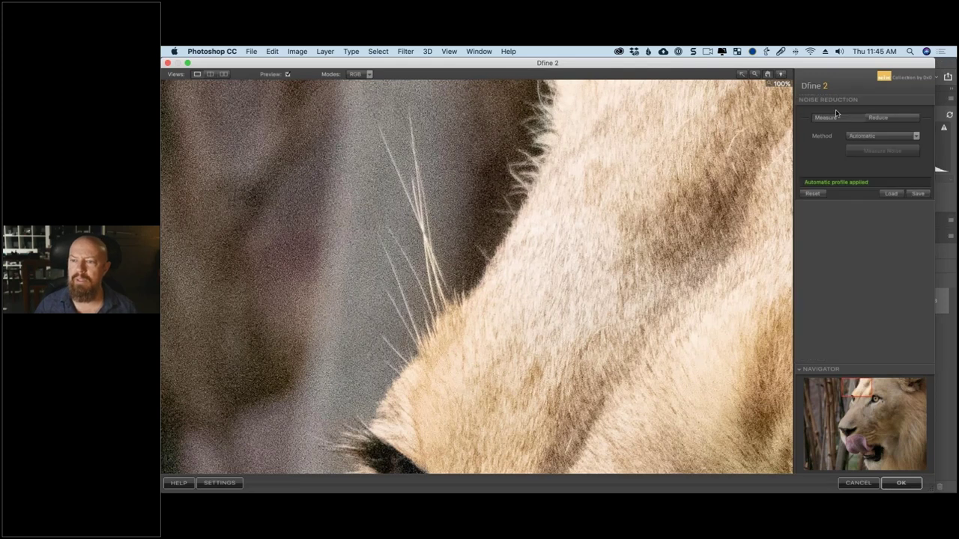
Show the whole lion photo, reset the noise profile and measure the noise again with the Automatic method.
left_click(754, 73)
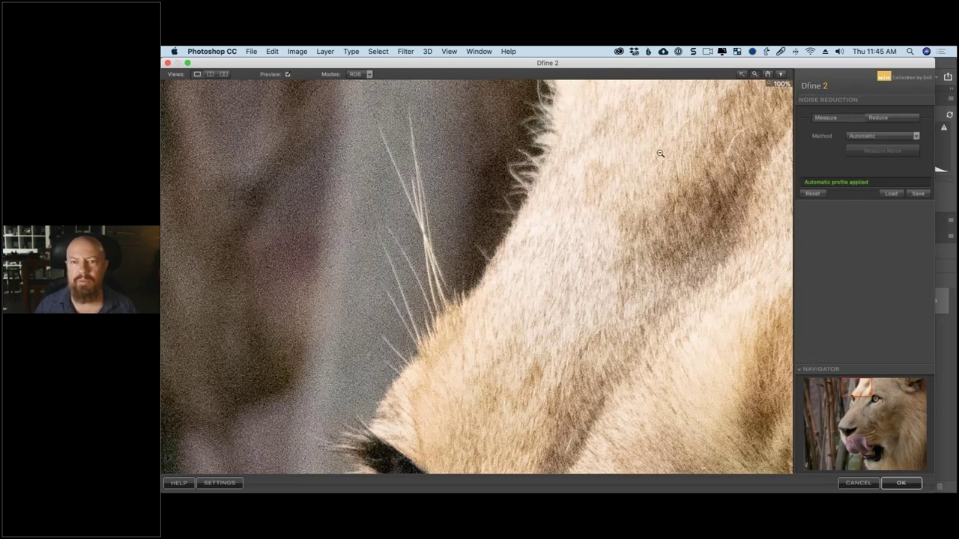
left_click(659, 153)
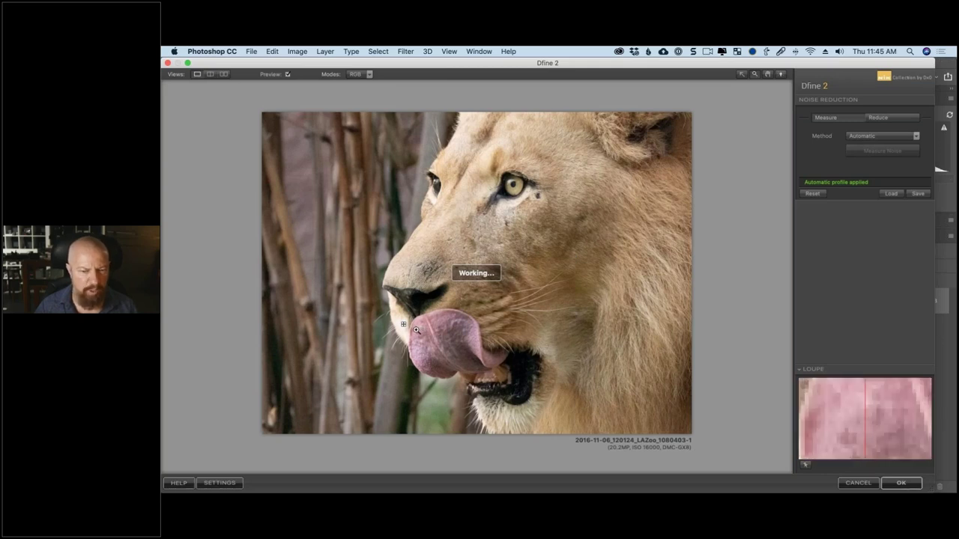
left_click(811, 193)
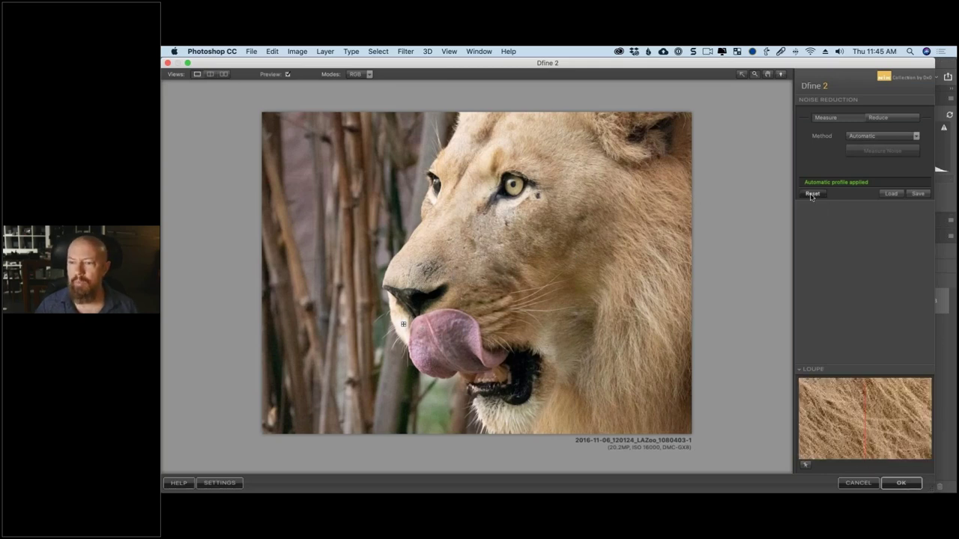
left_click(877, 151)
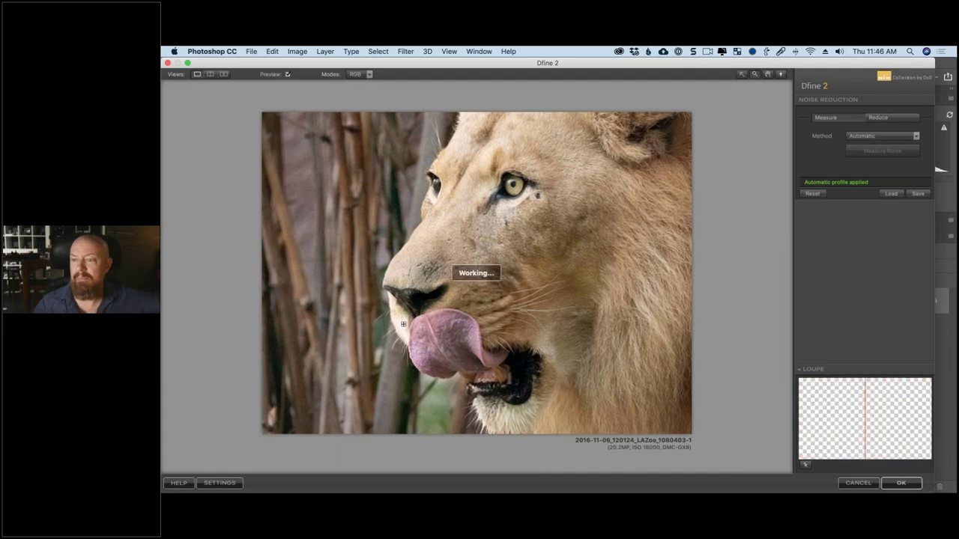
Measure the noise with the Manual method from areas on the blurred background, the lion's muzzle and its tongue.
left_click(882, 135)
left_click(872, 148)
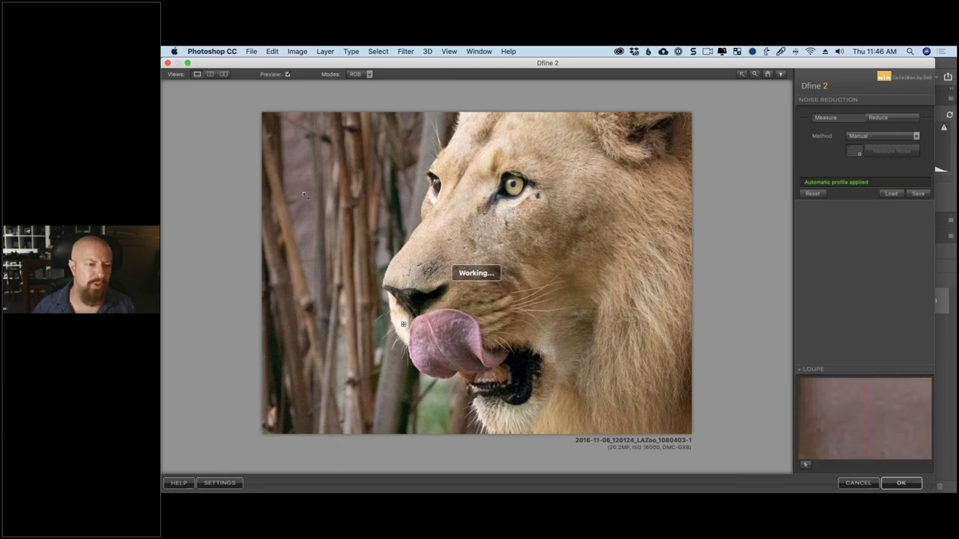
left_click_drag(307, 198, 313, 201)
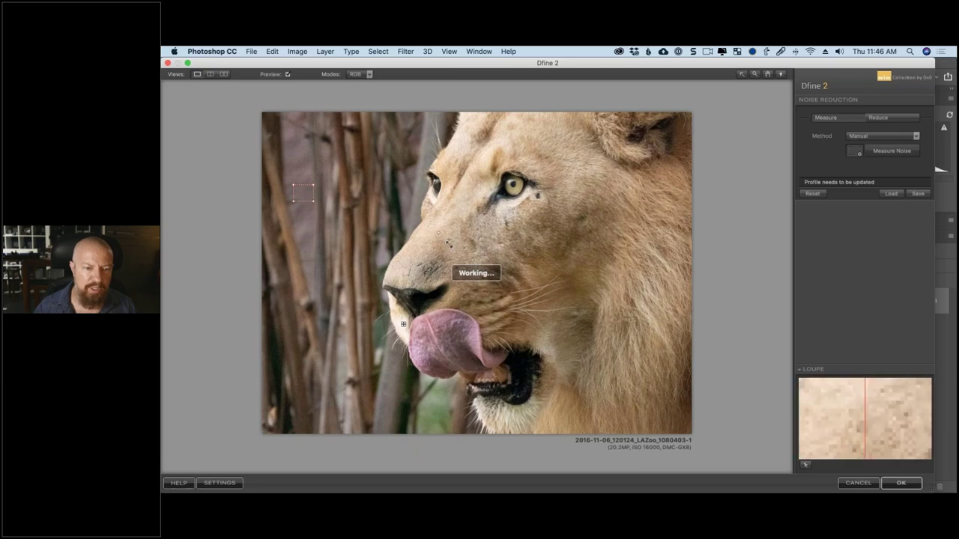
left_click(855, 152)
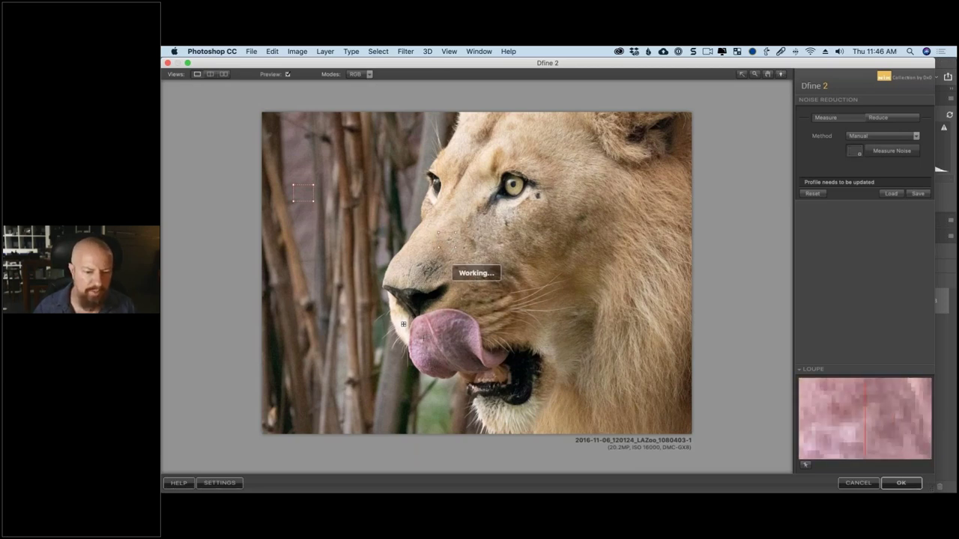
left_click_drag(449, 326, 460, 336)
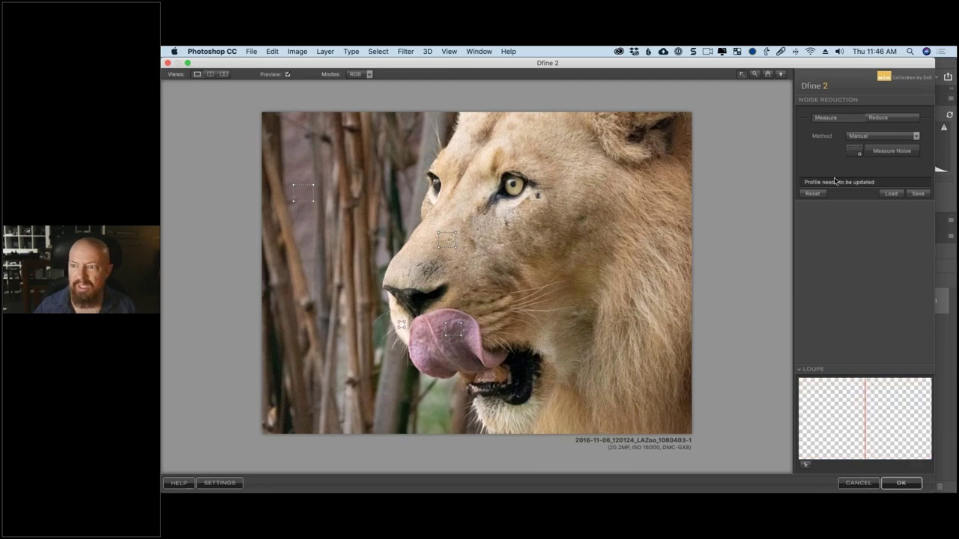
left_click(904, 152)
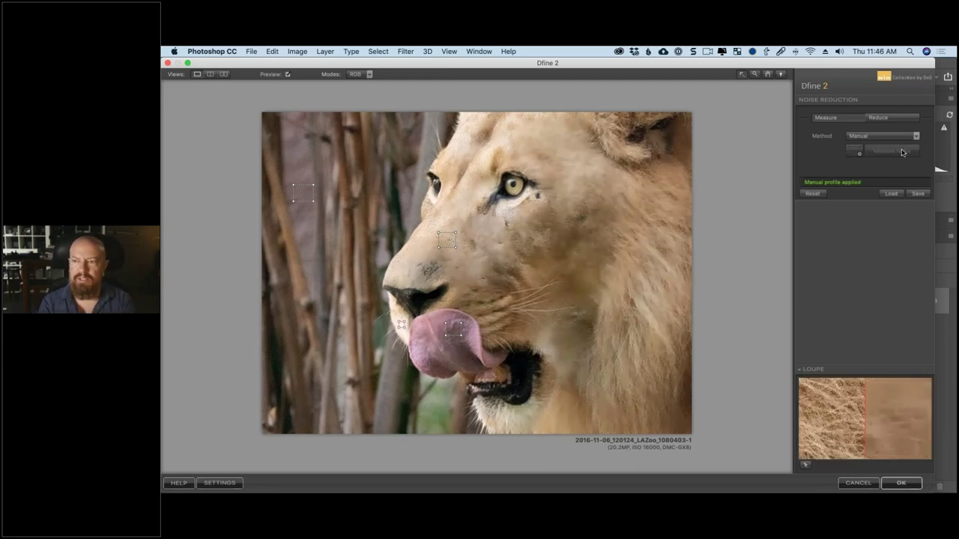
Switch to the noise reduction settings and lower the overall contrast noise to 100%.
left_click(915, 135)
left_click(891, 150)
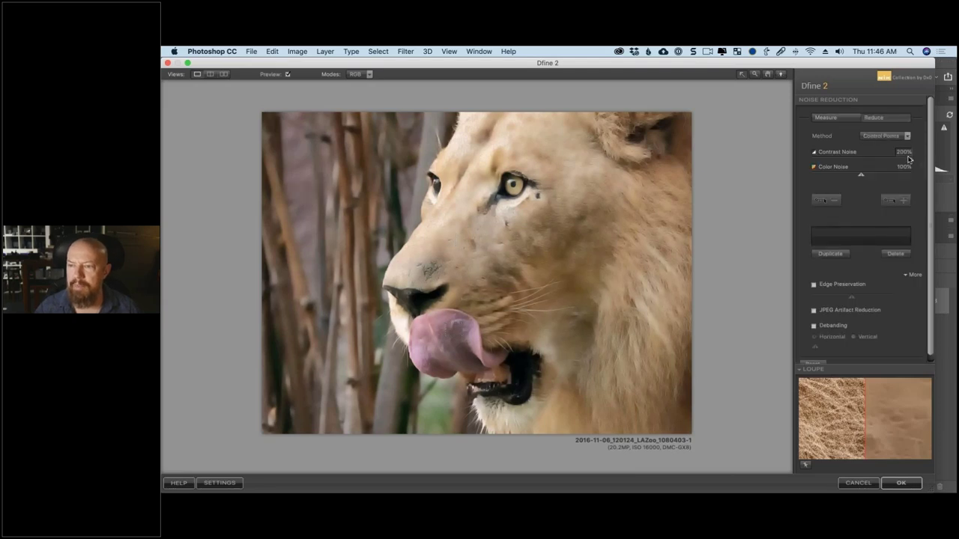
left_click_drag(909, 162, 862, 161)
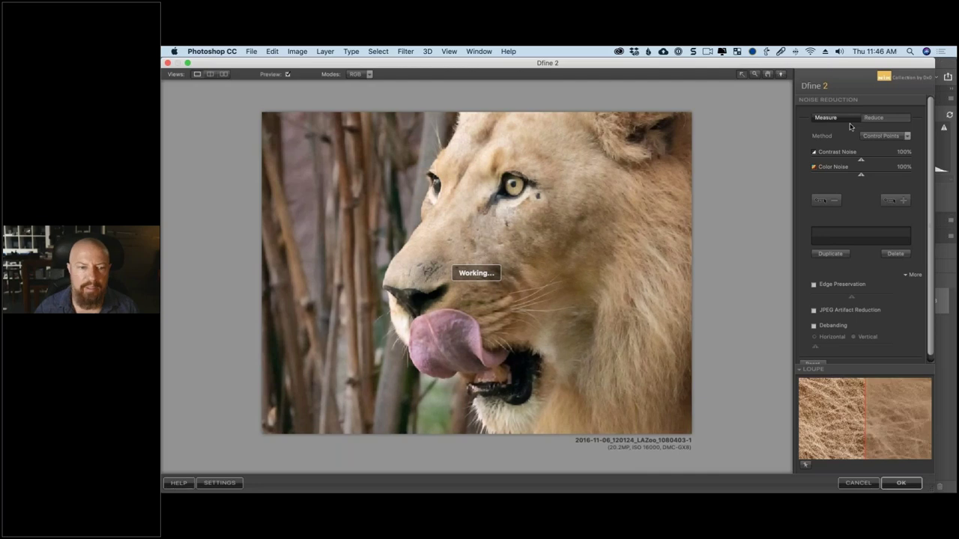
scroll(865, 210, "down", 1)
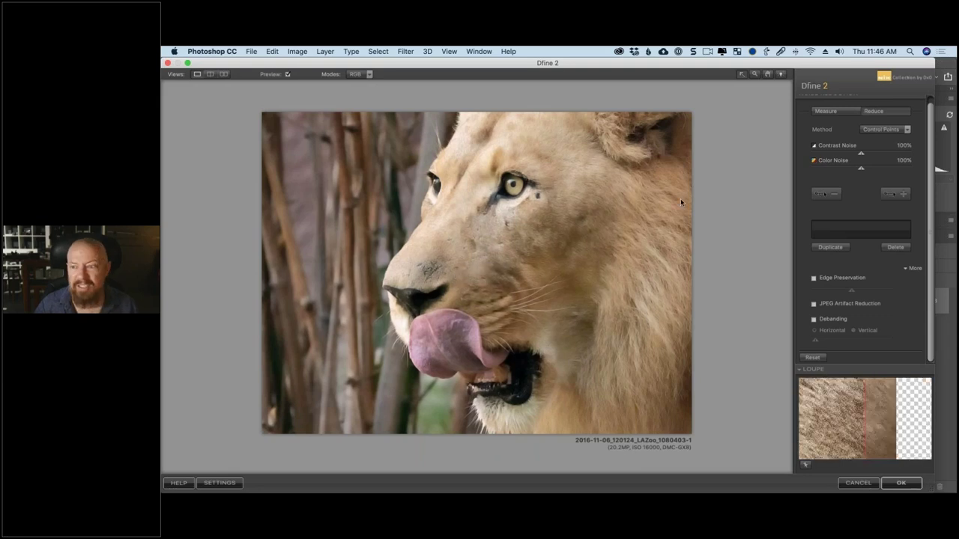
Return to the noise measurement settings, reset the manual profile and measure the noise with the Automatic method.
left_click(886, 129)
left_click(870, 167)
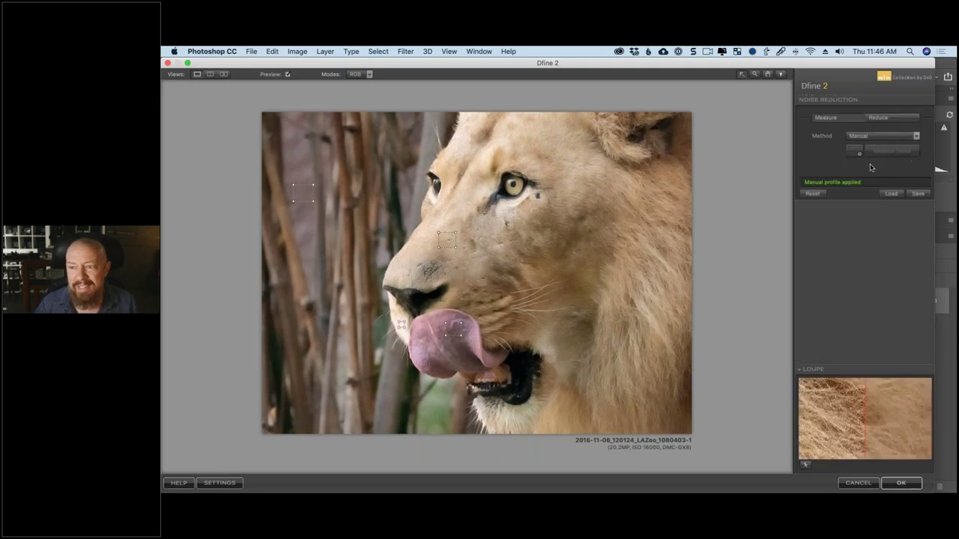
left_click(812, 193)
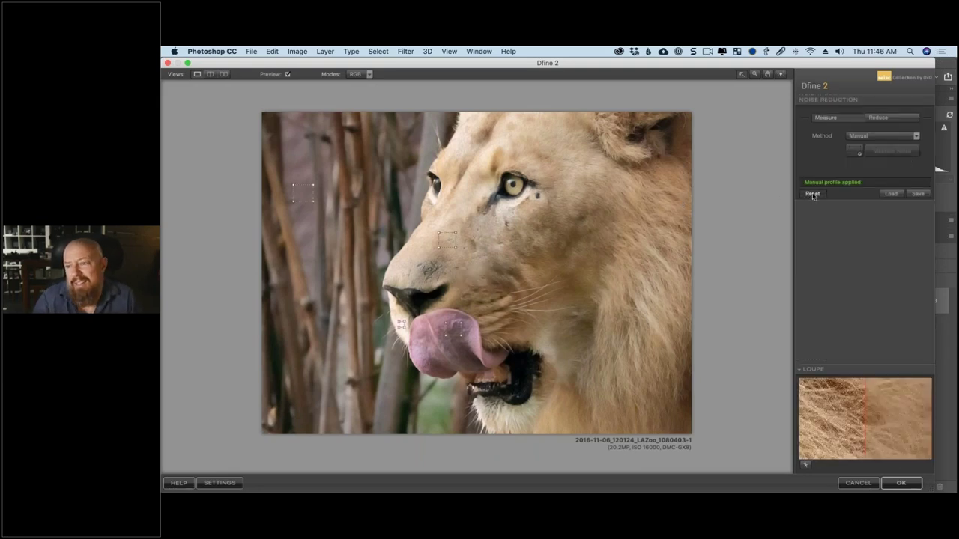
left_click(886, 136)
left_click(867, 150)
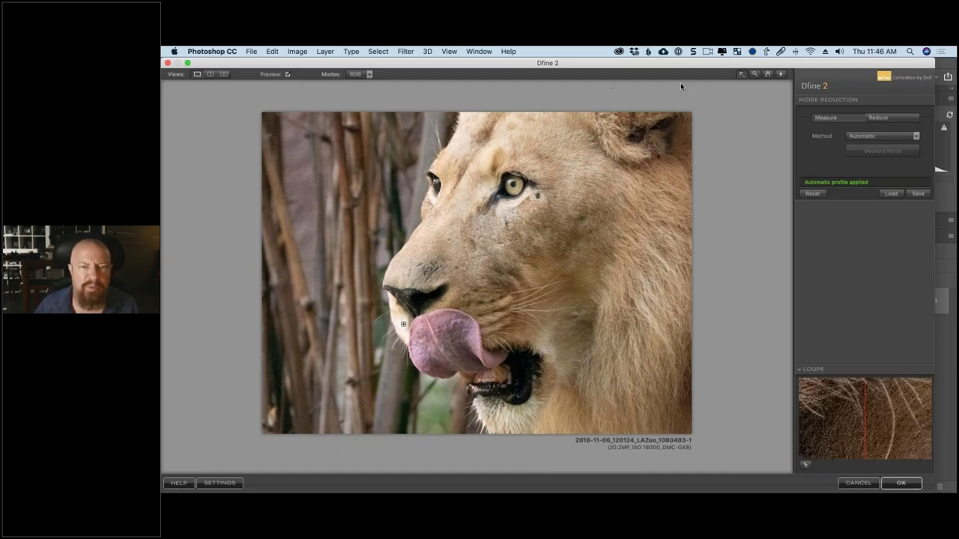
Compare overall contrast noise at 188%, 35% and 200% around the lion's far eye at 100% zoom, and return to the measurement settings.
left_click(755, 74)
left_click(443, 227)
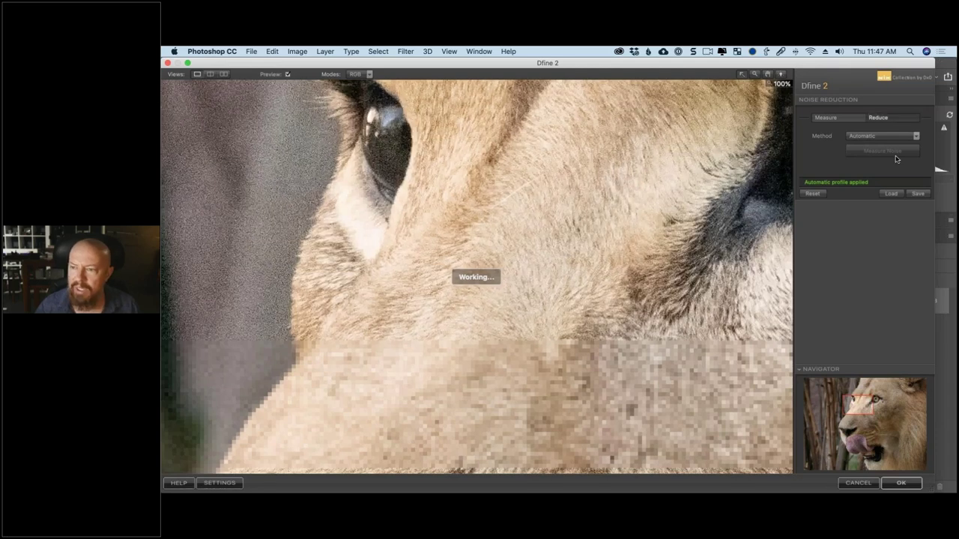
left_click(876, 117)
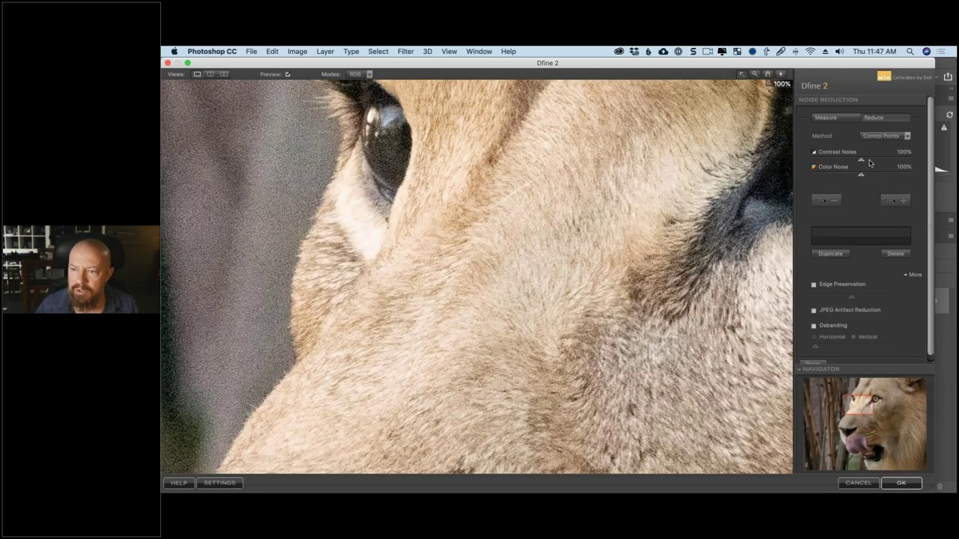
left_click_drag(880, 162, 903, 163)
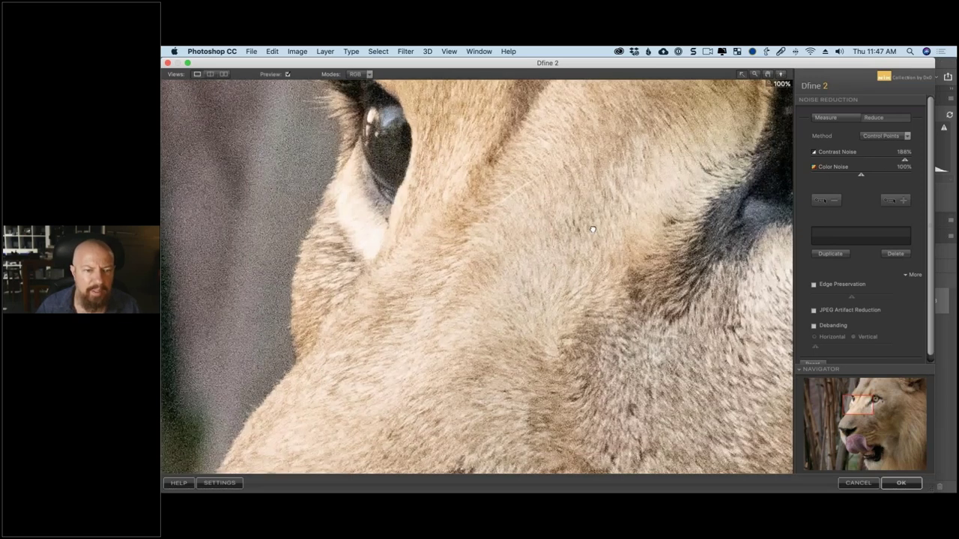
left_click_drag(623, 230, 646, 412)
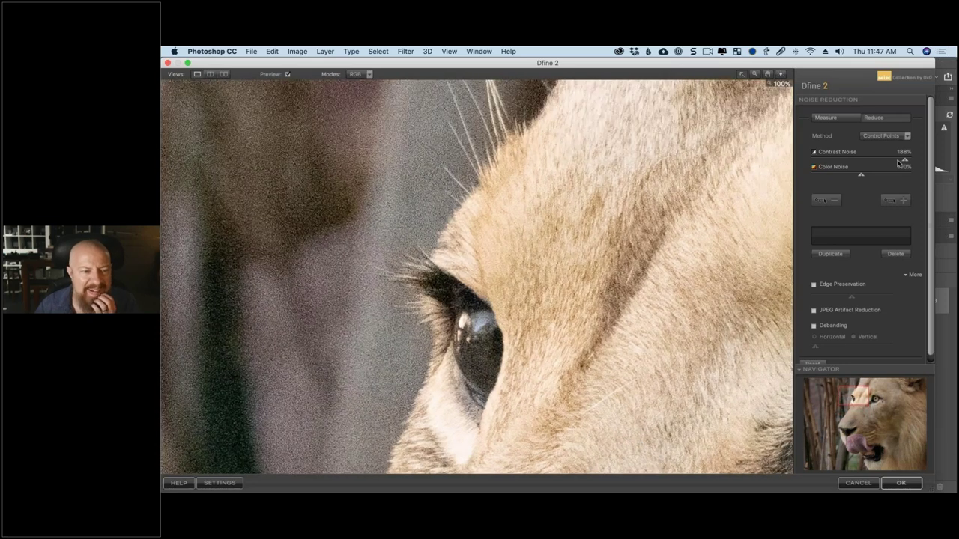
left_click_drag(904, 161, 828, 161)
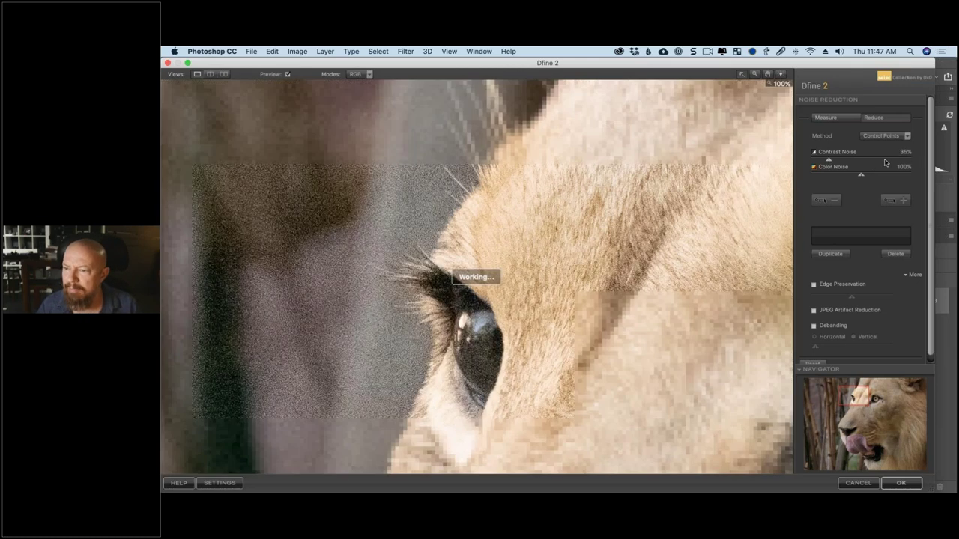
left_click_drag(885, 162, 910, 162)
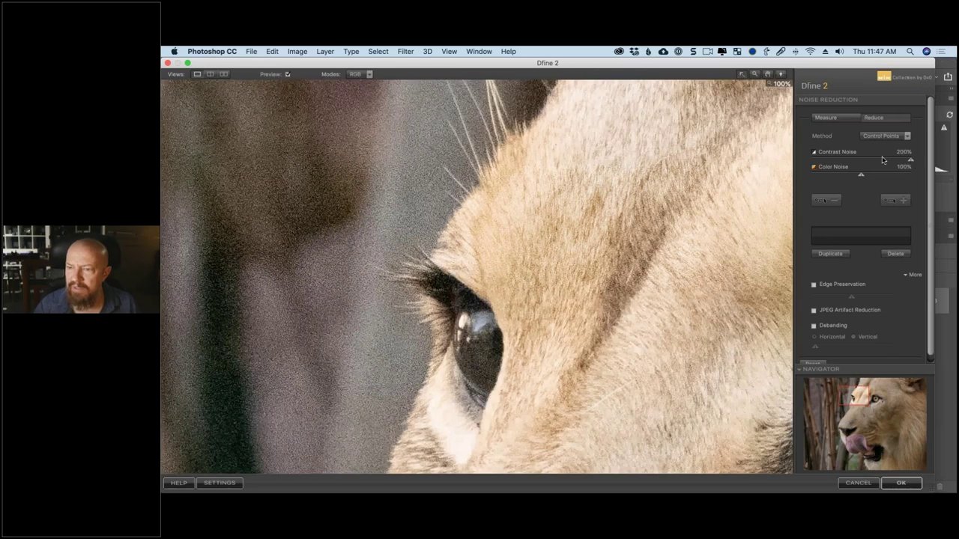
left_click(833, 117)
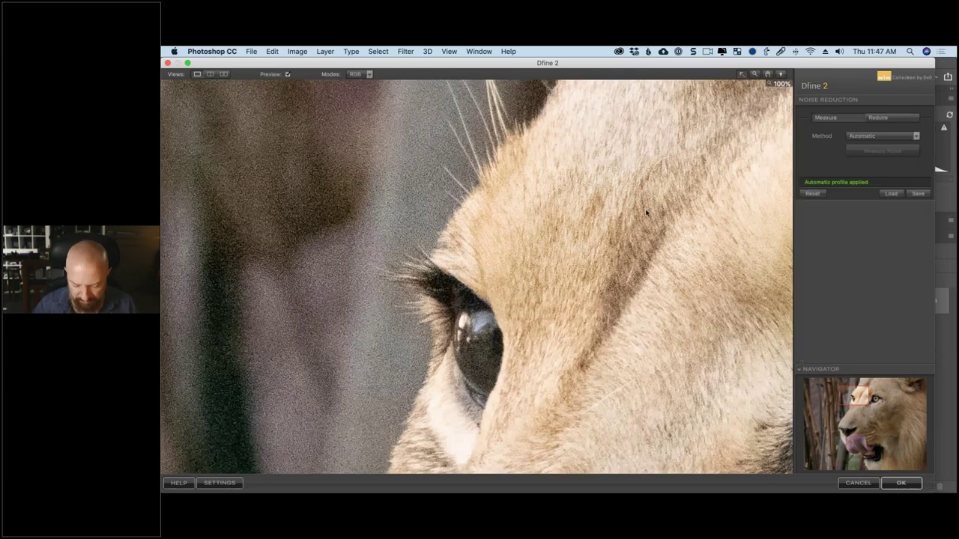
Reset the noise profile and measure manually from one small area of the blurred background beside the bamboo.
left_click(720, 212)
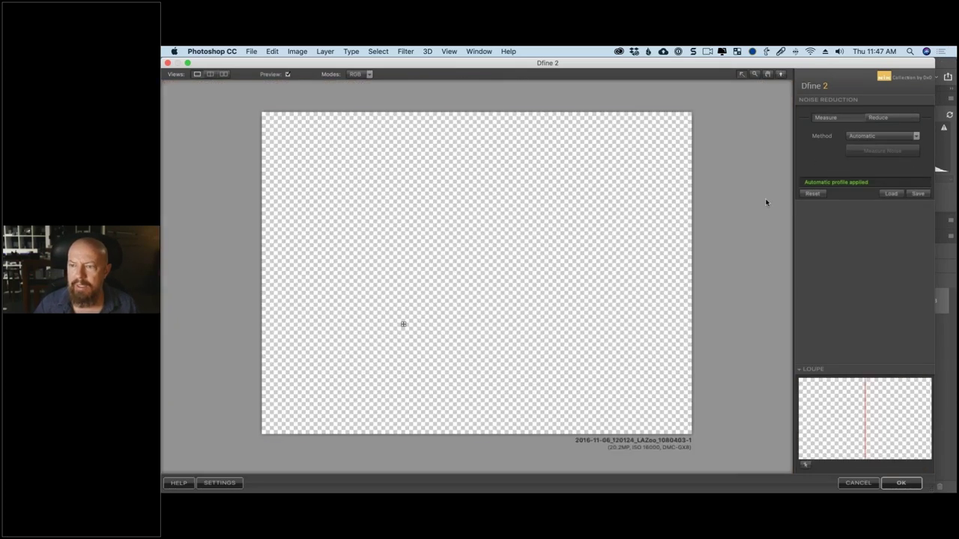
left_click(882, 136)
left_click(861, 155)
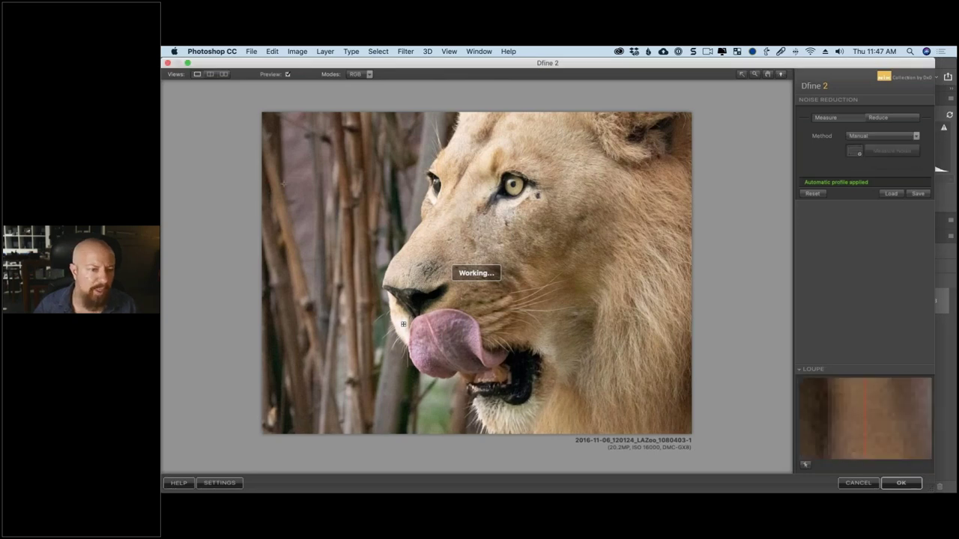
left_click_drag(293, 177, 305, 194)
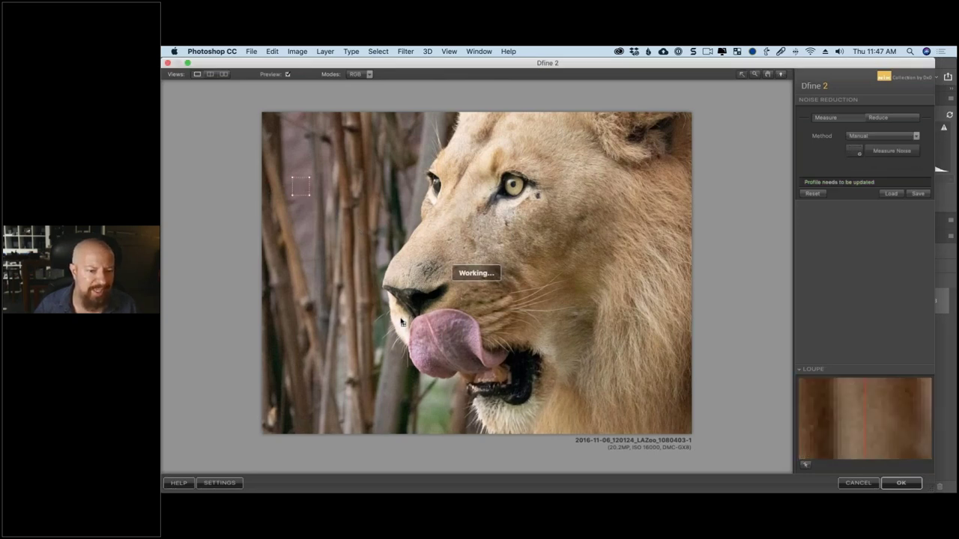
left_click(812, 193)
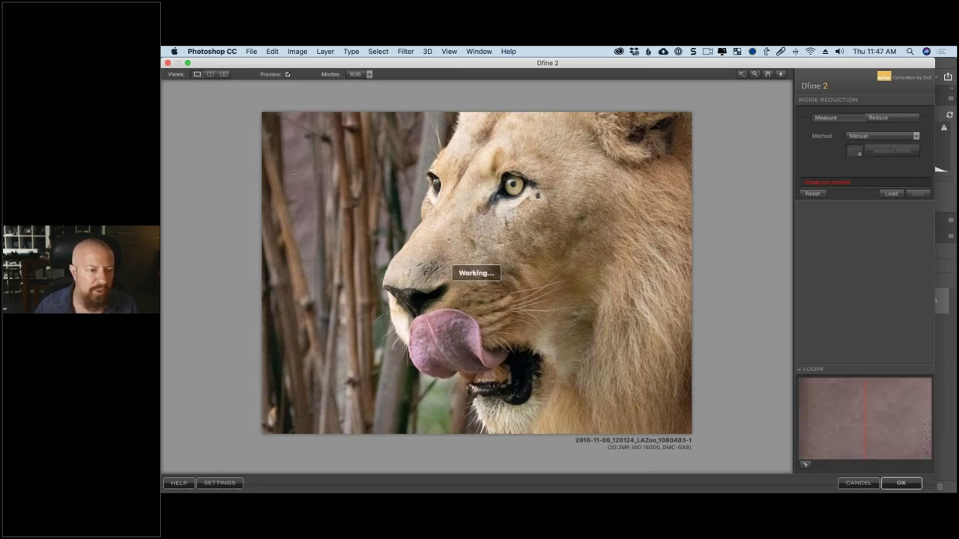
left_click_drag(294, 172, 308, 187)
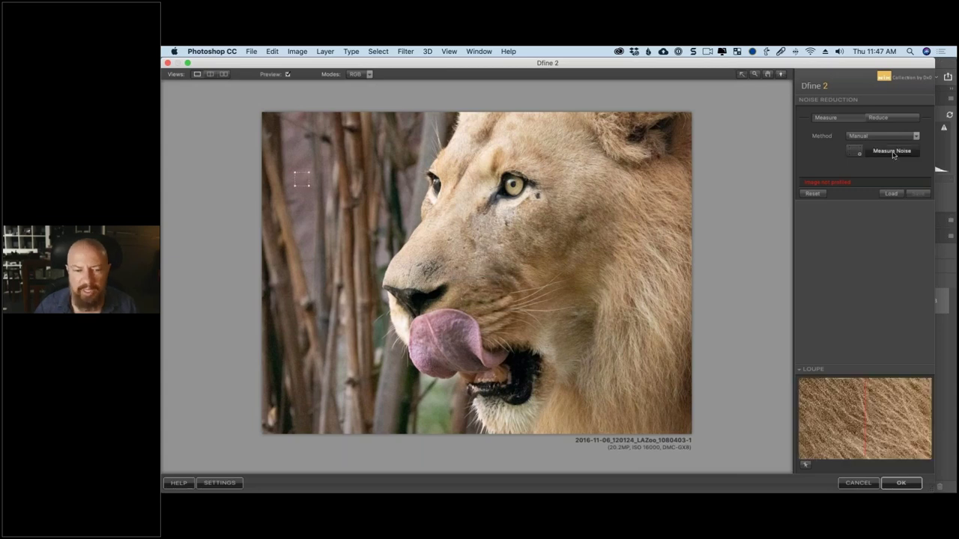
left_click(891, 151)
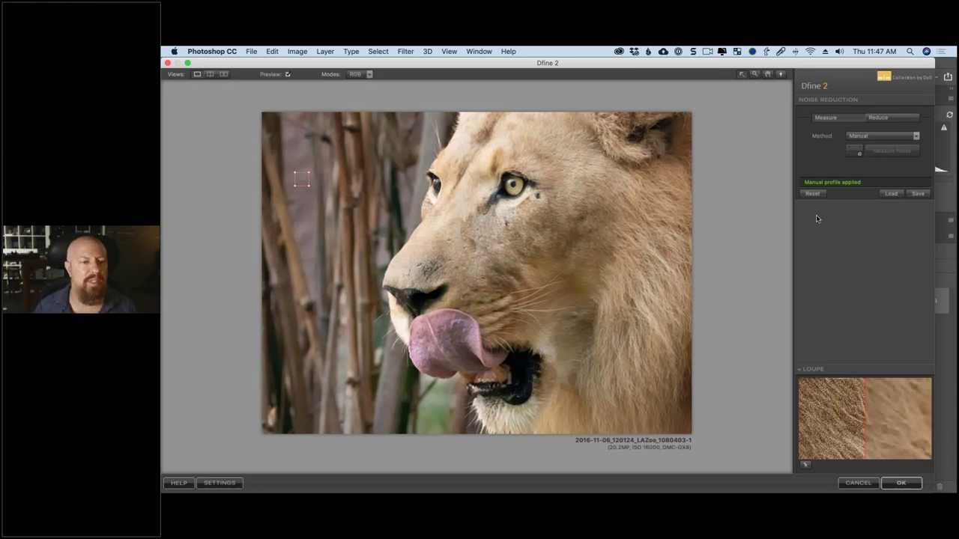
Switch to the noise reduction settings and set the overall contrast noise to 133%, viewing the lion's far eye at 100%.
left_click(873, 117)
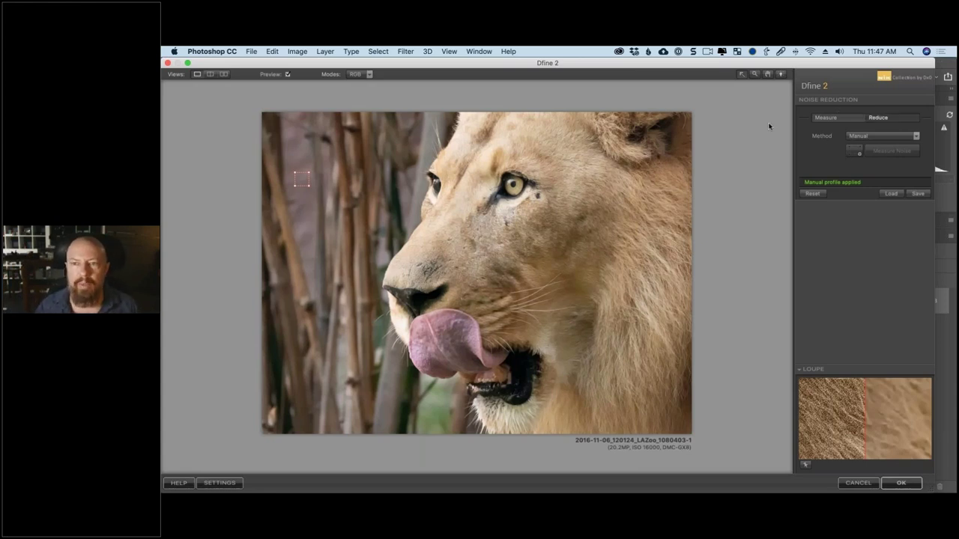
left_click(755, 75)
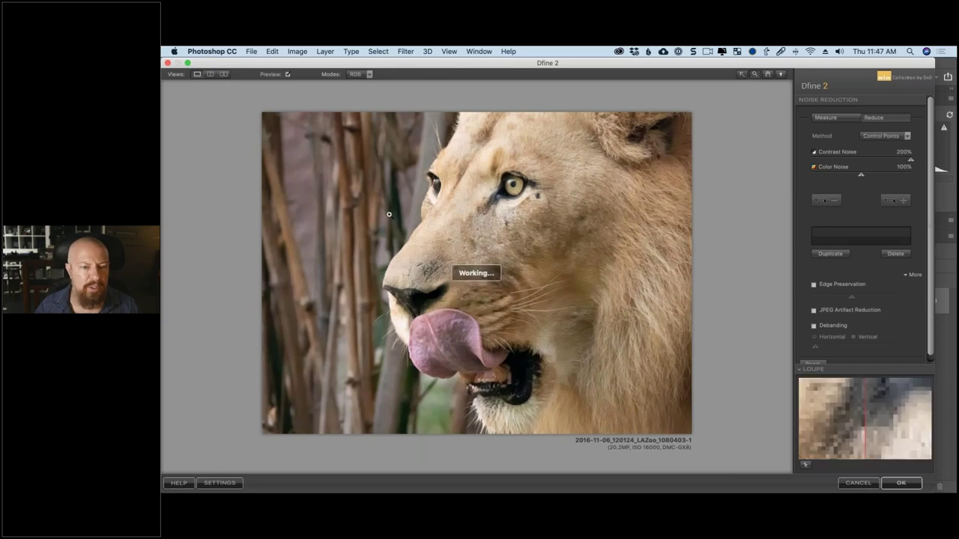
left_click(434, 225)
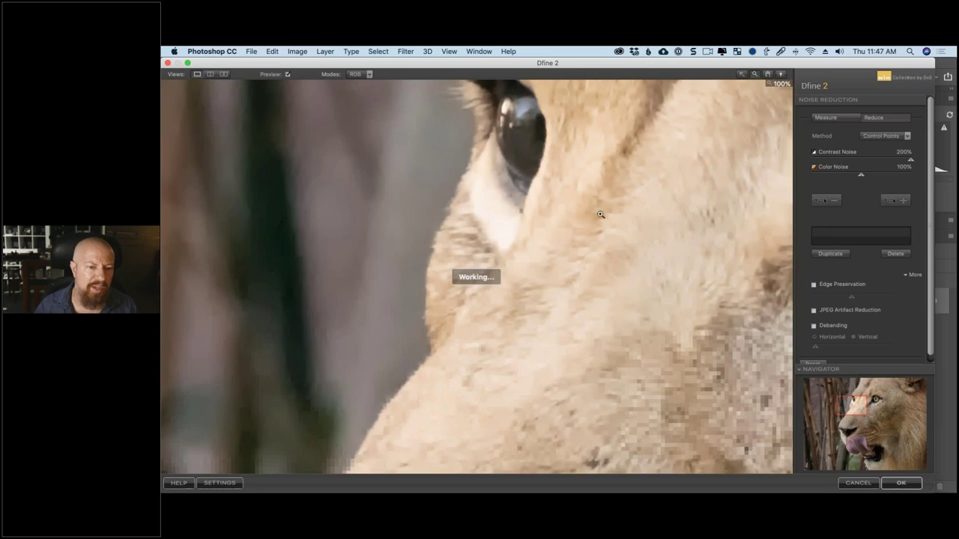
left_click_drag(904, 164, 877, 163)
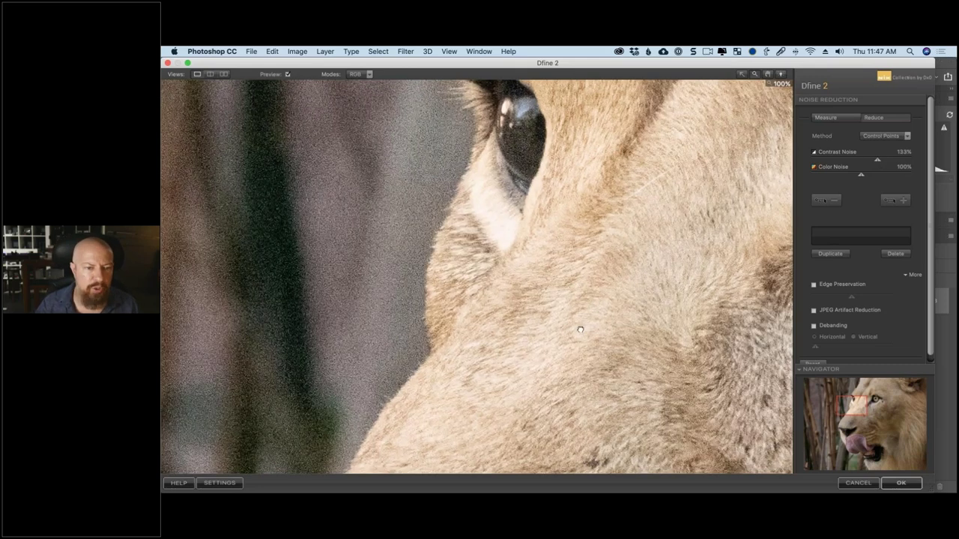
Raise the overall contrast noise to 172% while viewing the brow whiskers, and enable edge preservation.
scroll(569, 284, "up", 5)
scroll(559, 241, "up", 5)
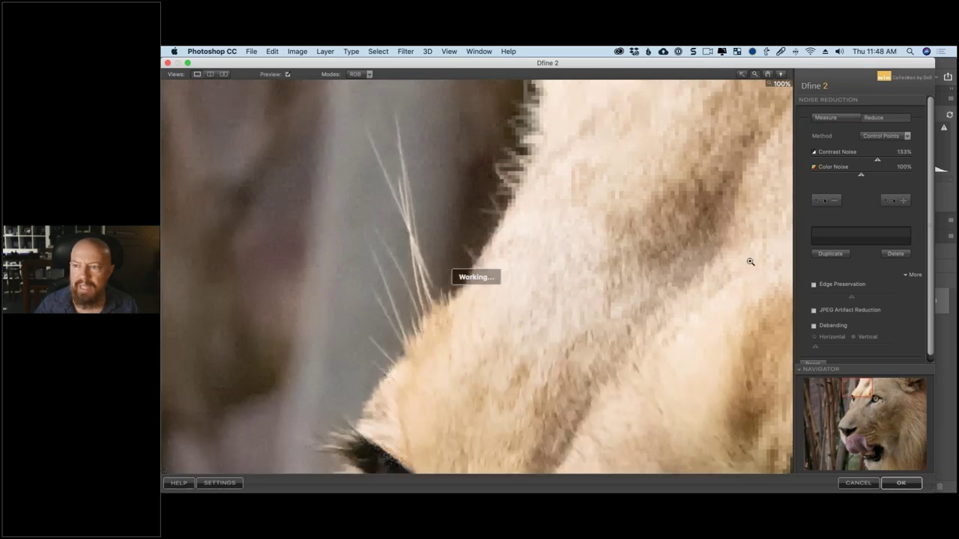
left_click_drag(890, 162, 897, 161)
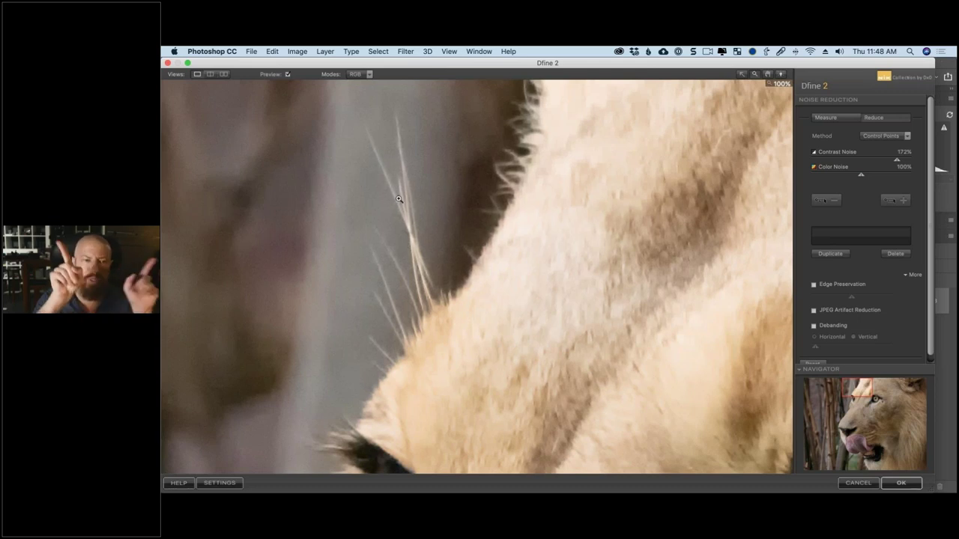
left_click(832, 286)
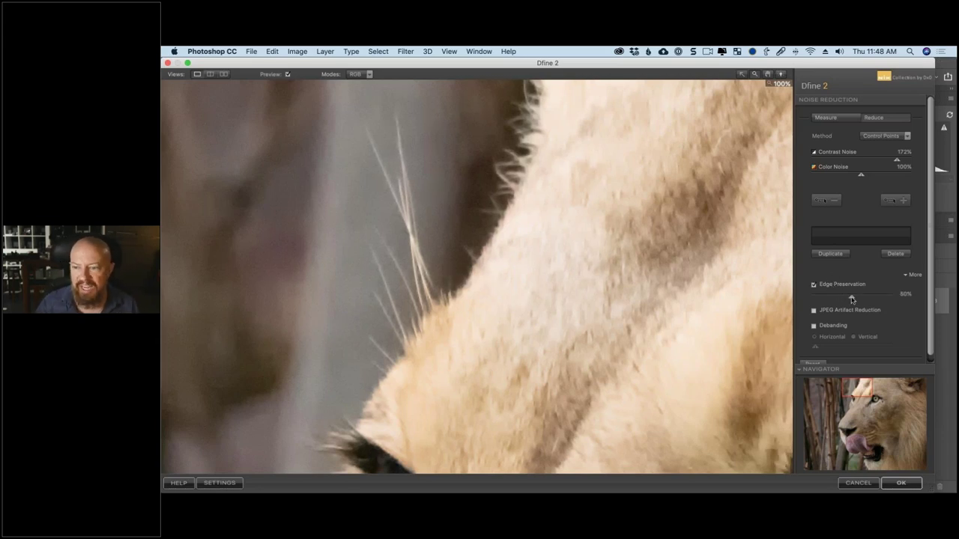
Raise the edge preservation to 96%, checking the brow whiskers and fur.
left_click_drag(851, 299, 880, 300)
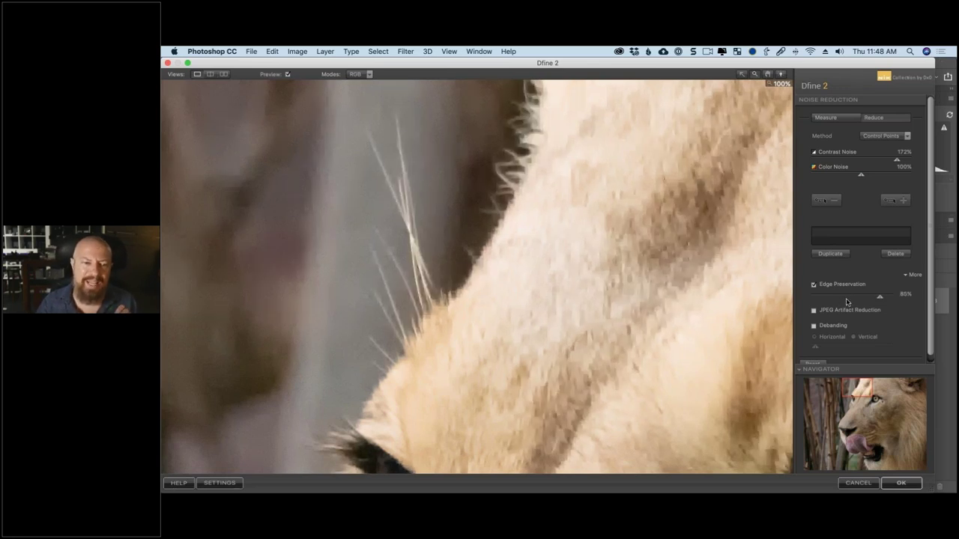
left_click_drag(880, 299, 890, 301)
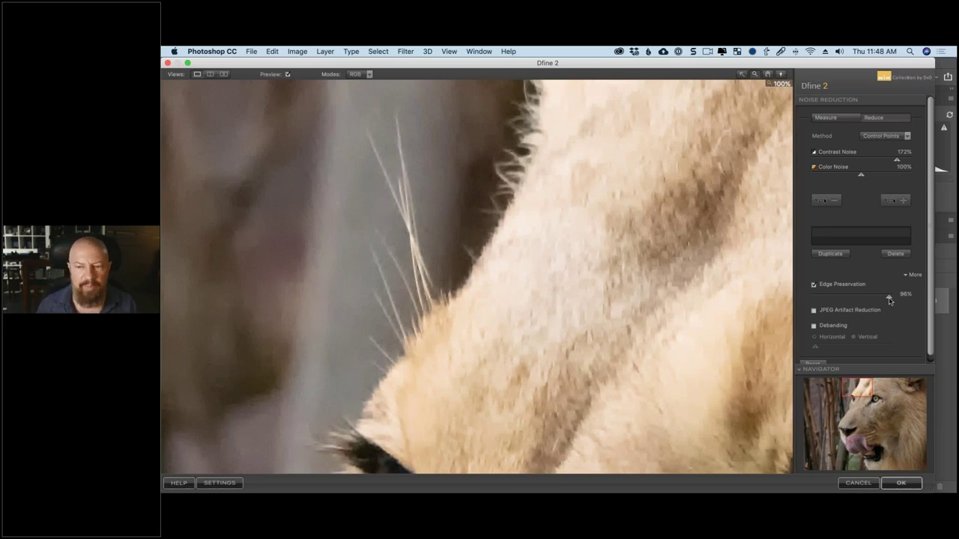
left_click(839, 315)
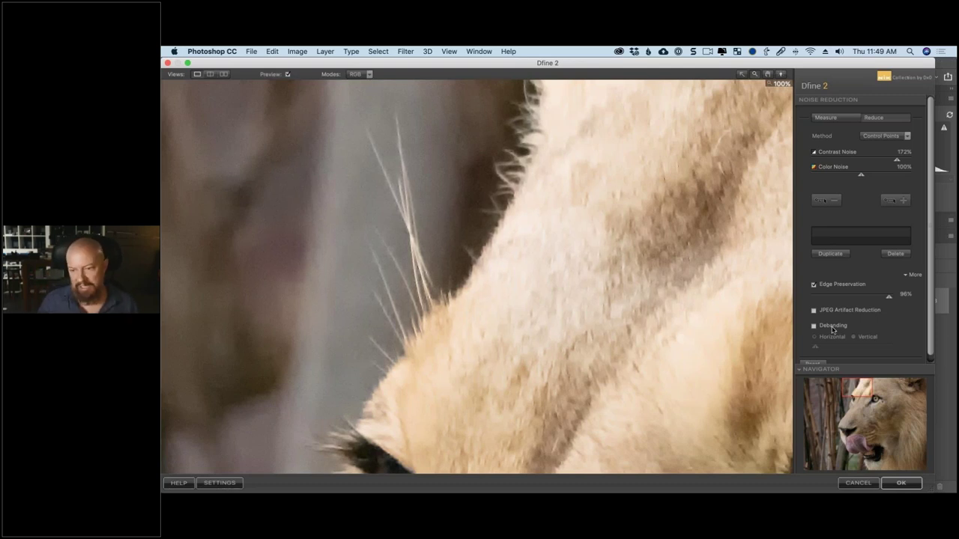
Try horizontal debanding, turn it back off, and apply the Dfine 2 noise reduction to the layer.
left_click(817, 326)
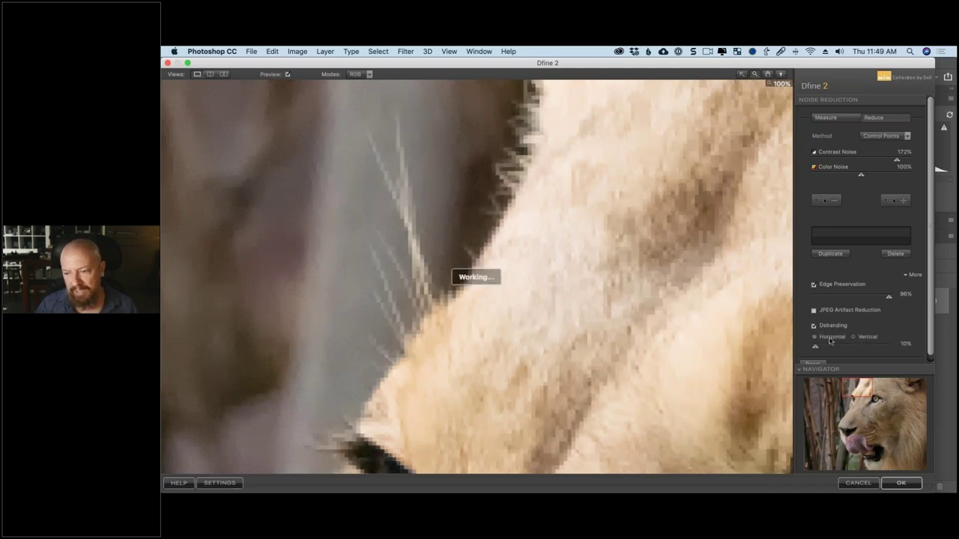
left_click(824, 327)
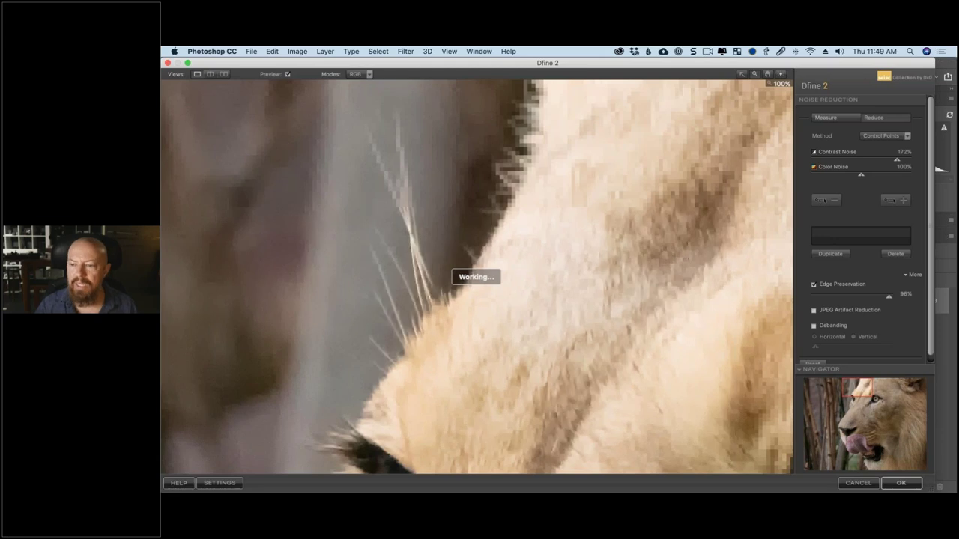
left_click(906, 276)
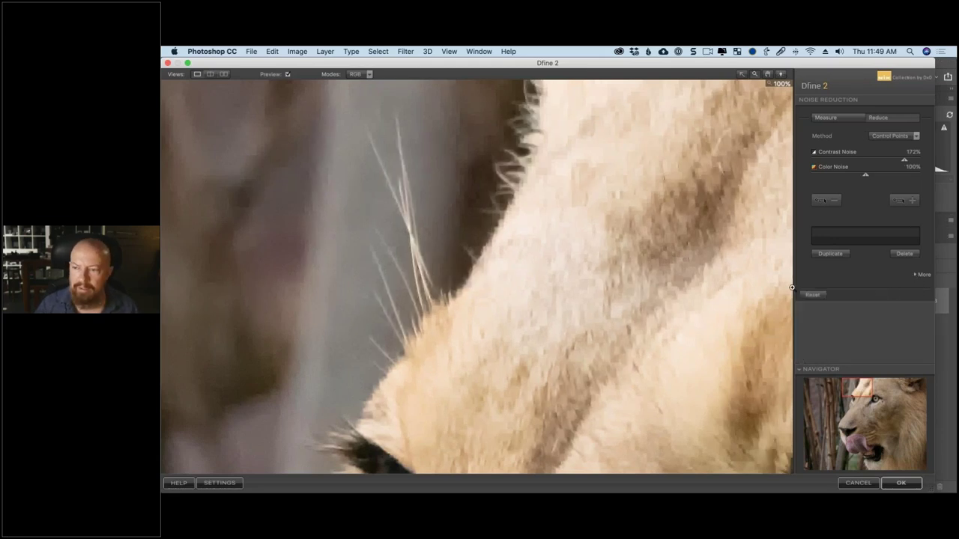
left_click(903, 483)
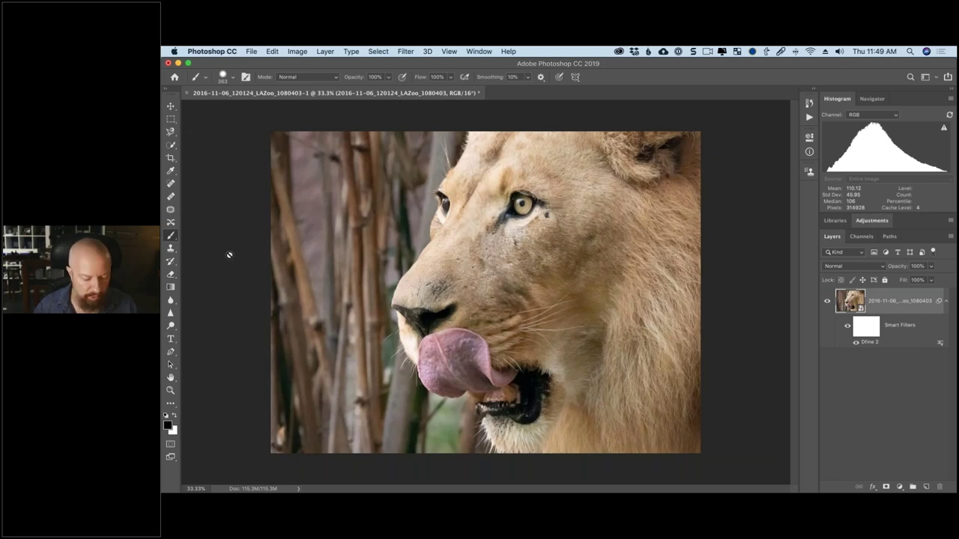
Examine the noise-reduced background, brow whiskers, eyes and muzzle fur of the lion at 100% zoom.
key("super+equal")
key("super+equal")
scroll(503, 382, "up", 5)
scroll(503, 382, "left", 5)
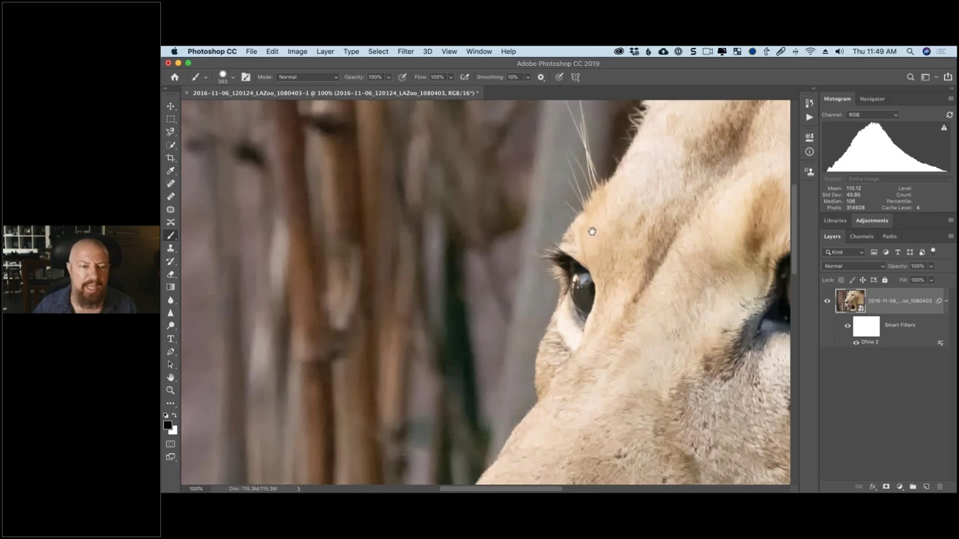
scroll(584, 217, "down", 5)
scroll(585, 216, "right", 4)
scroll(576, 212, "down", 2)
scroll(576, 212, "right", 2)
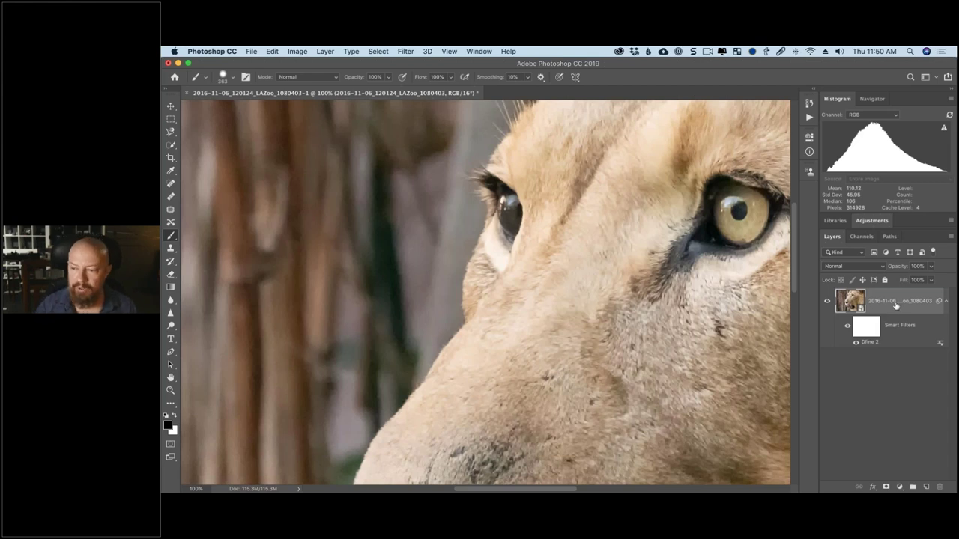
Rename the lion layer as background and duplicate it as a layer named kitty.
double_click(896, 303)
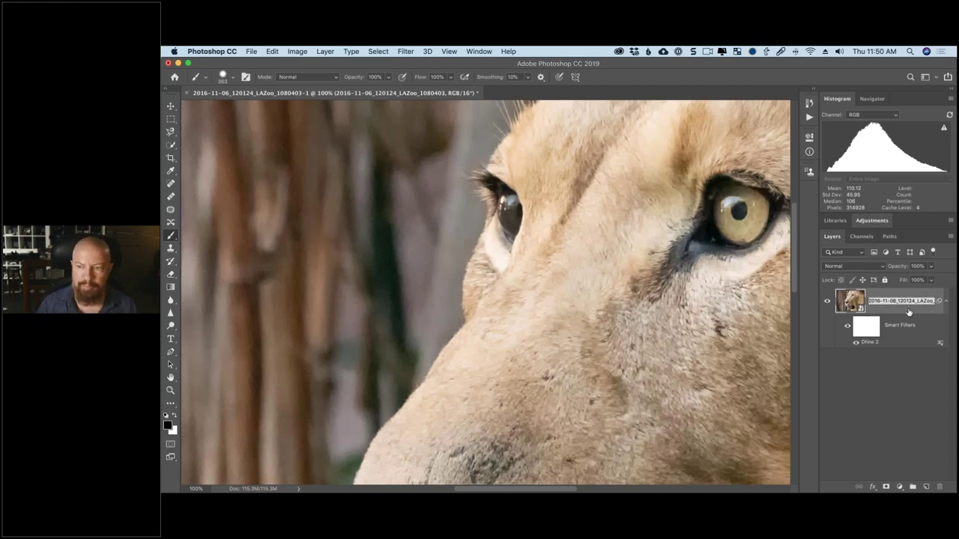
type("background")
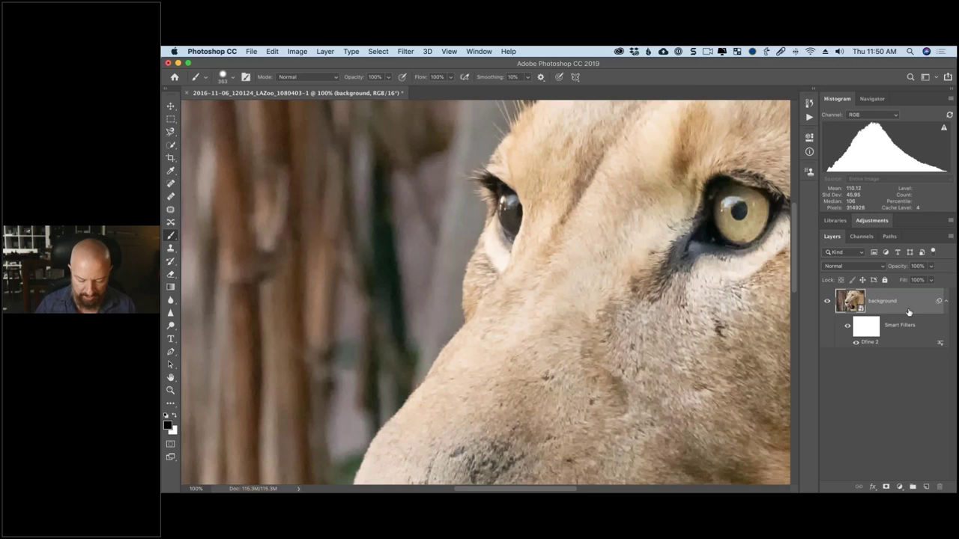
key("super+j")
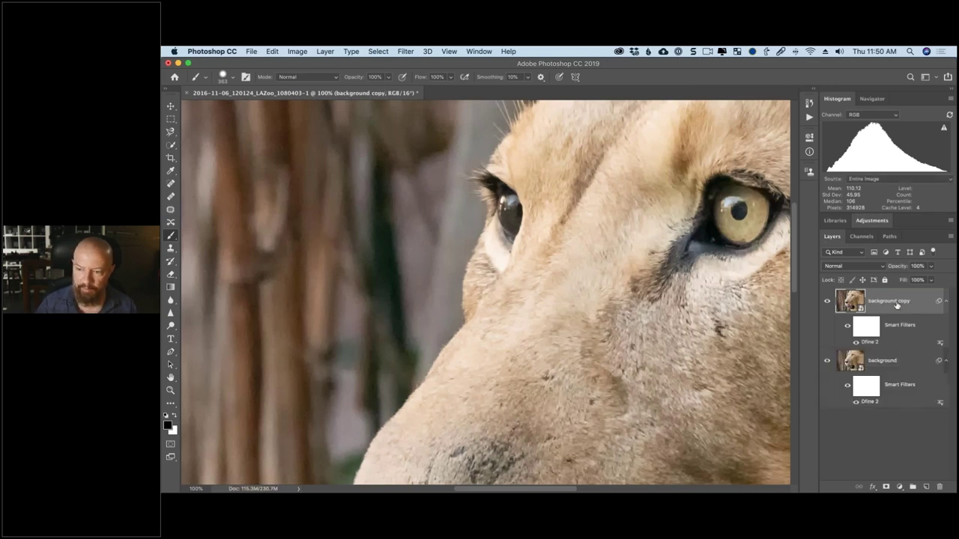
double_click(889, 301)
type("kitty")
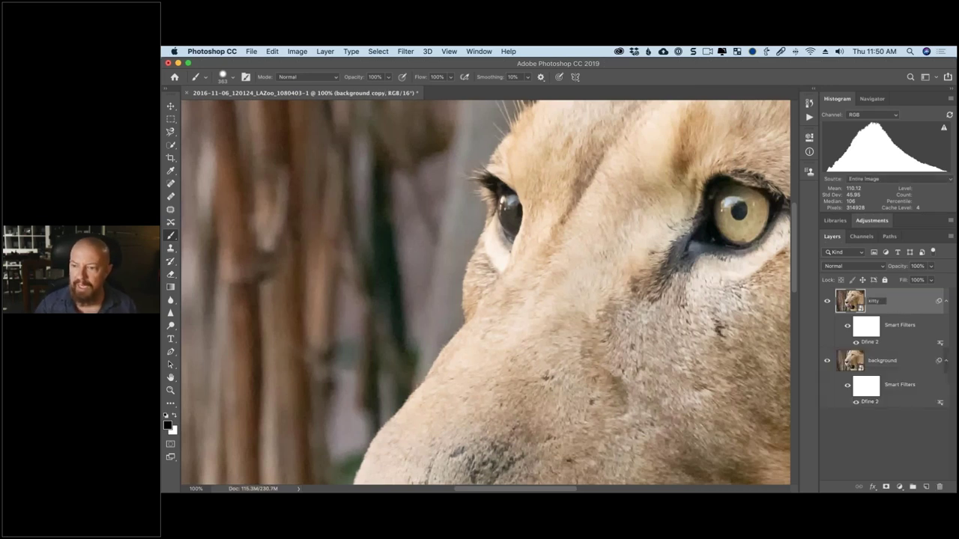
key("Return")
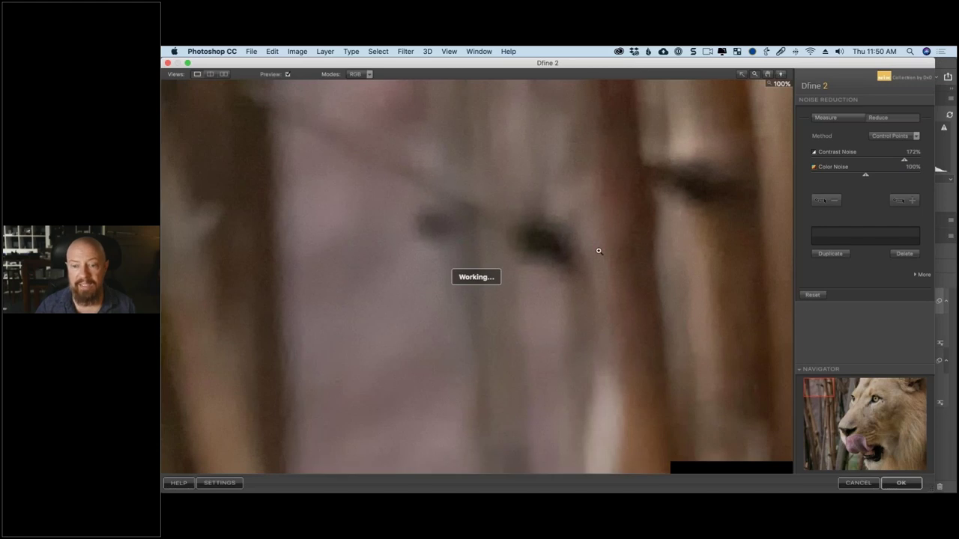
Edit the kitty layer's Dfine 2 filter, setting the overall contrast noise to 117% while viewing the lion's eyes, and apply it.
left_click(403, 210)
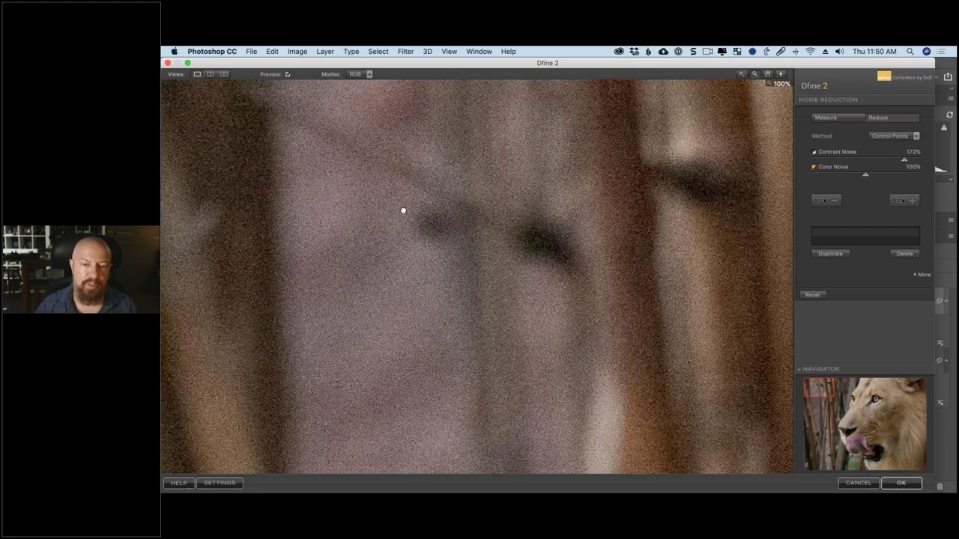
scroll(403, 210, "right", 10)
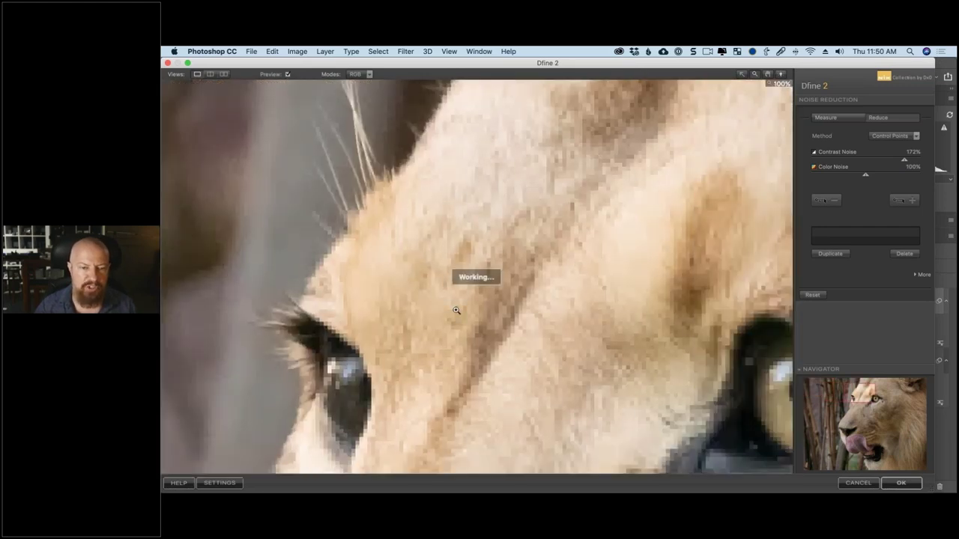
left_click(891, 164)
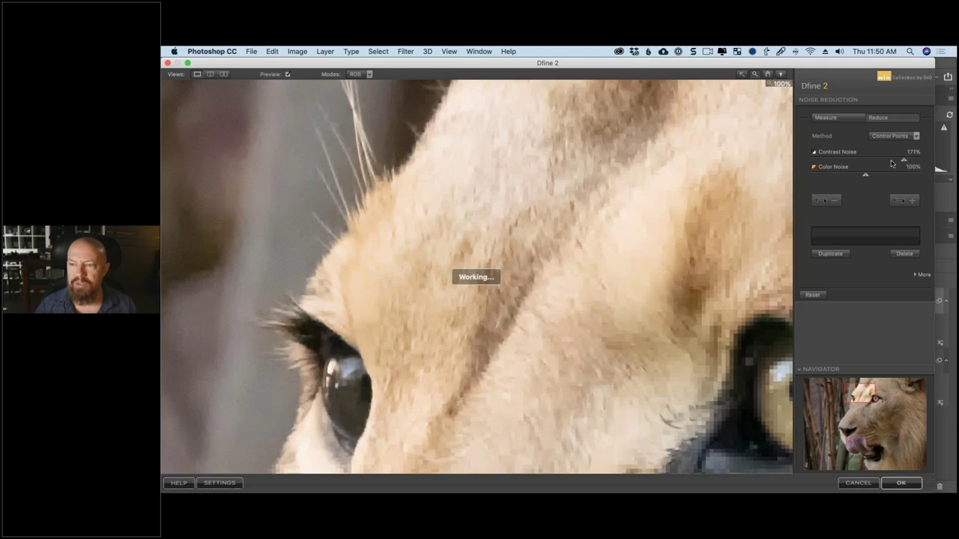
left_click_drag(891, 164, 873, 162)
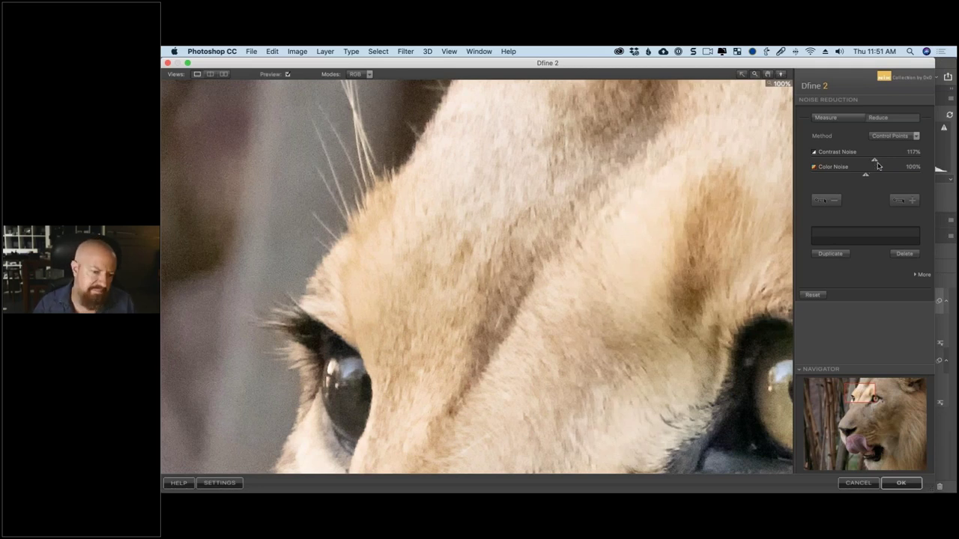
left_click(902, 483)
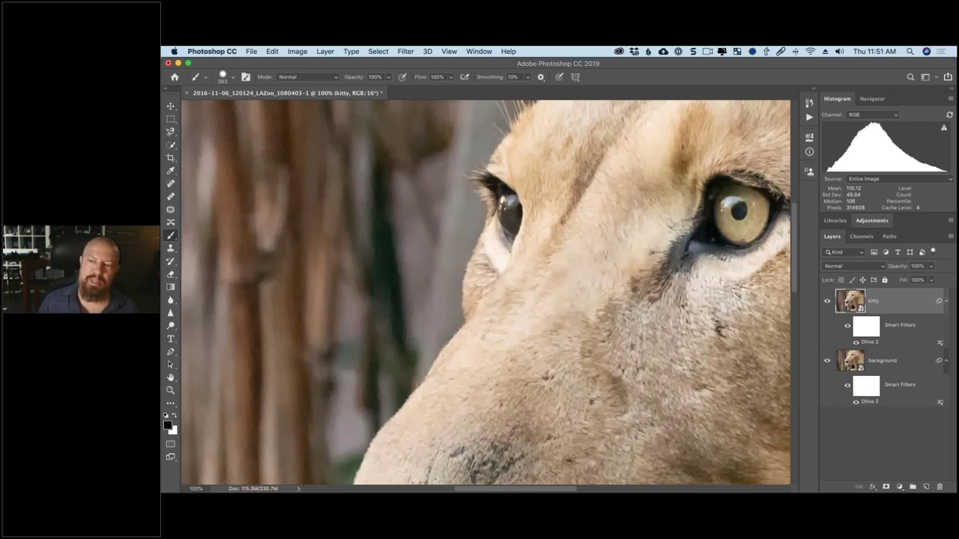
Collapse both layers' smart filters and compare the two noise reduction strengths by hiding and showing the kitty layer.
left_click(946, 301)
left_click(944, 328)
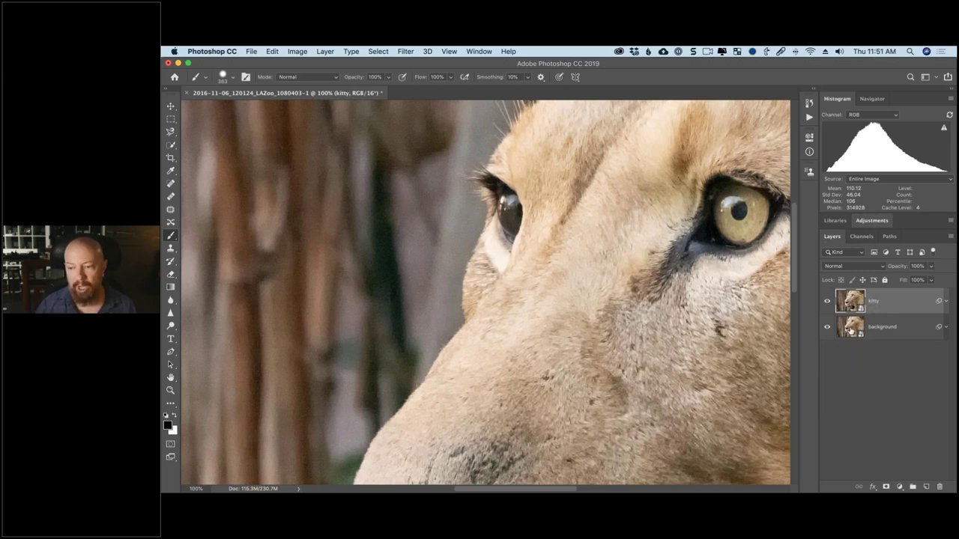
left_click(827, 302)
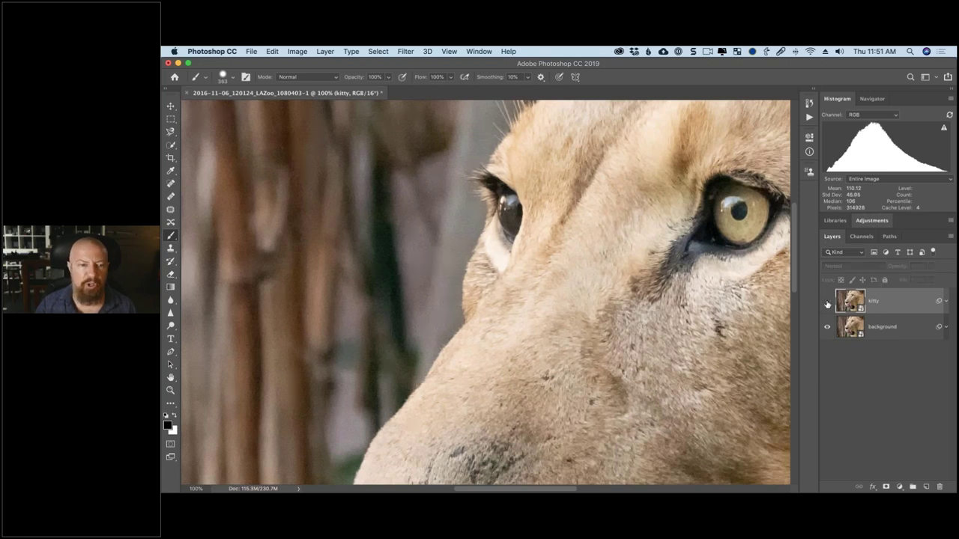
left_click(827, 302)
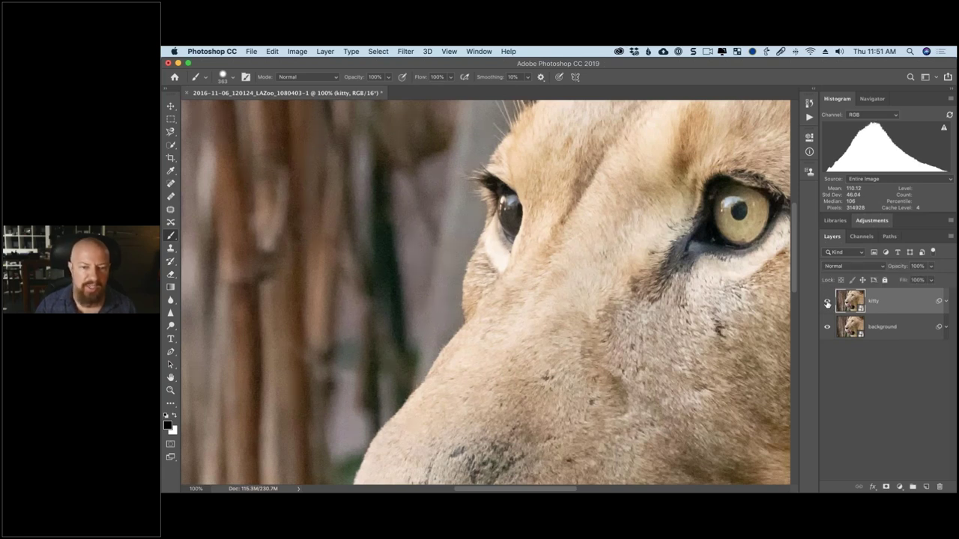
left_click(827, 302)
left_click(827, 302)
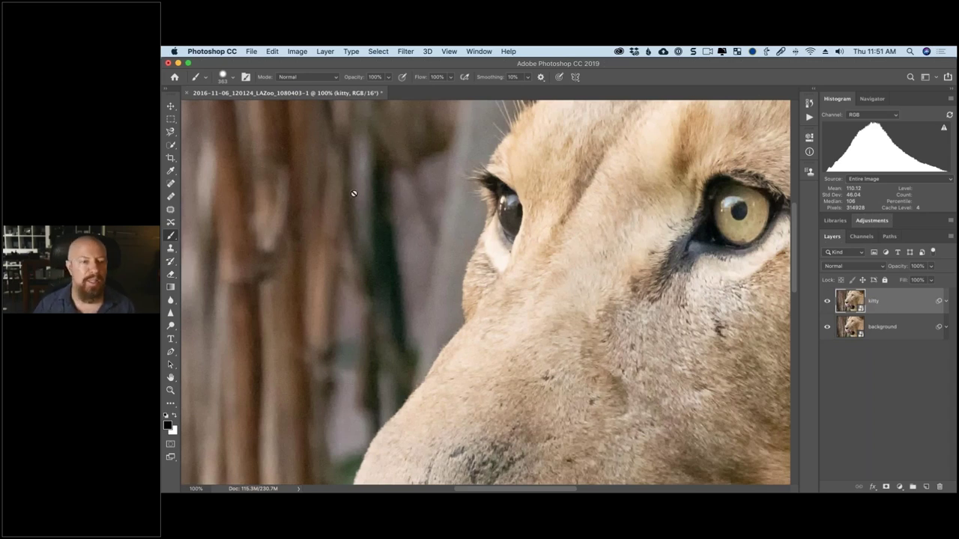
left_click(826, 302)
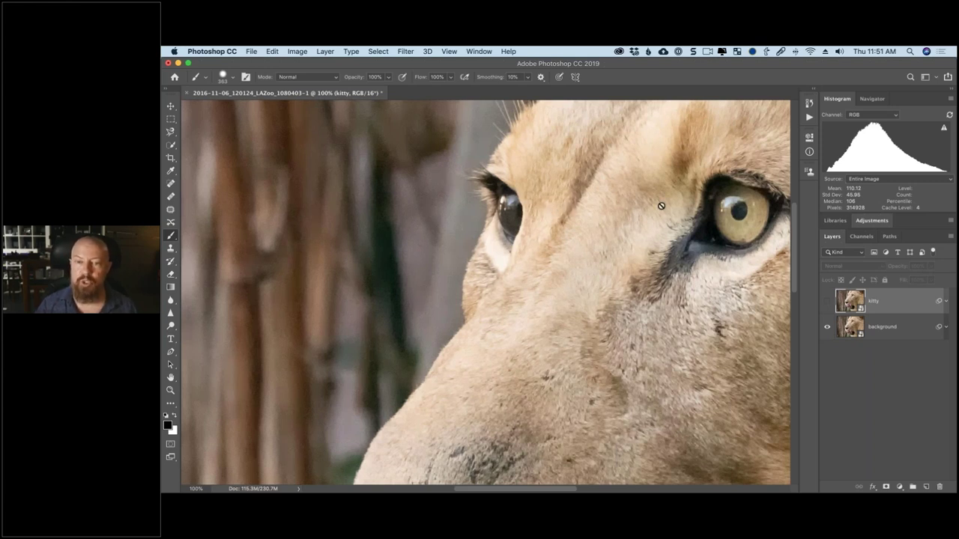
left_click(827, 303)
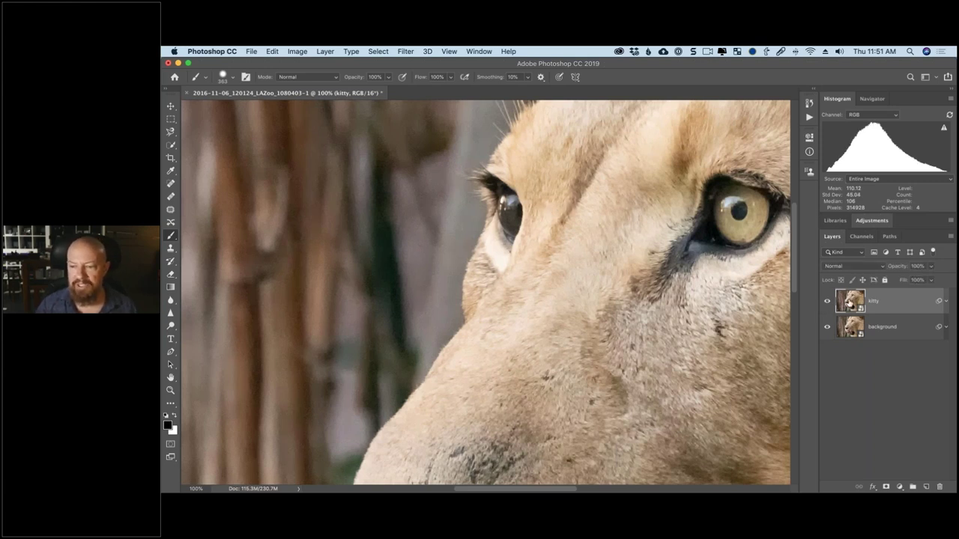
Add a white layer mask to the kitty layer and compare it with the layer's smart filter mask.
left_click(945, 303)
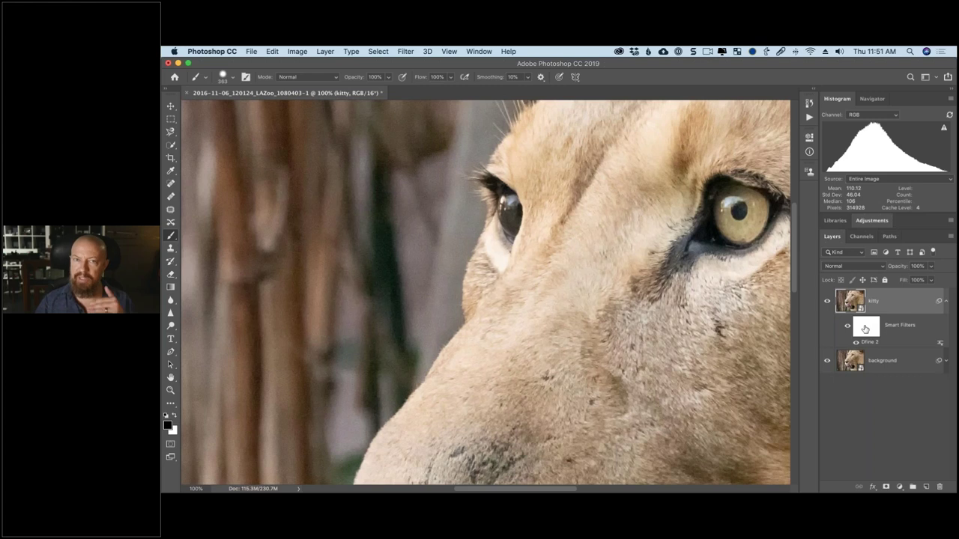
left_click(945, 301)
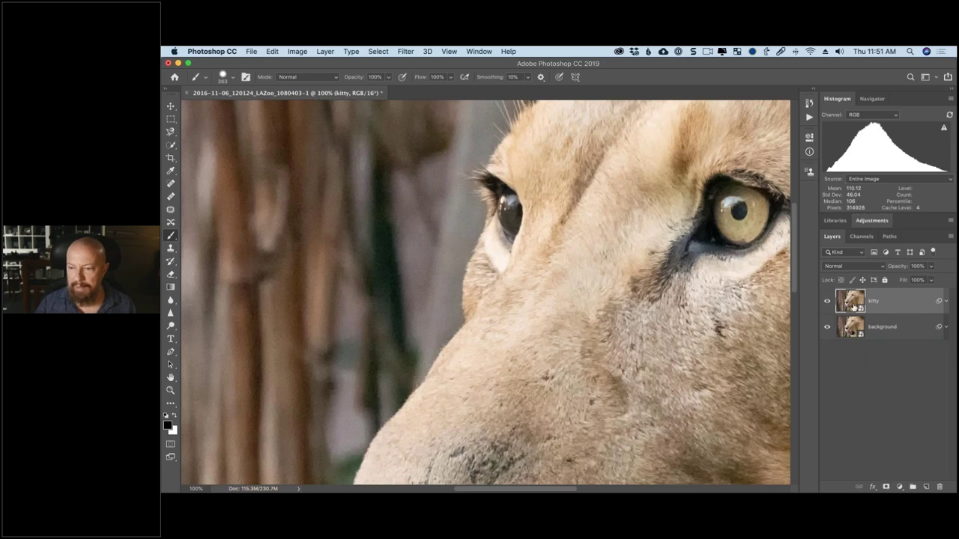
left_click(886, 487)
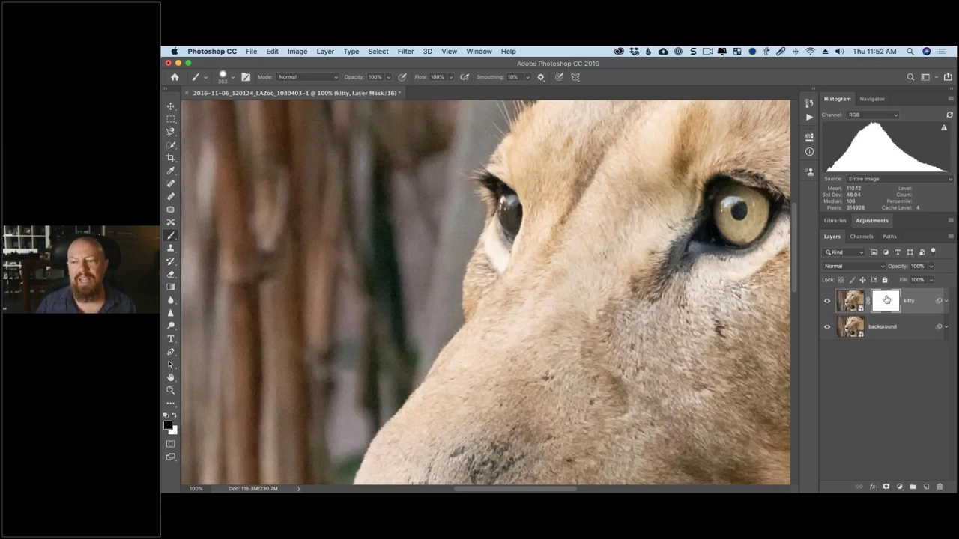
left_click(946, 303)
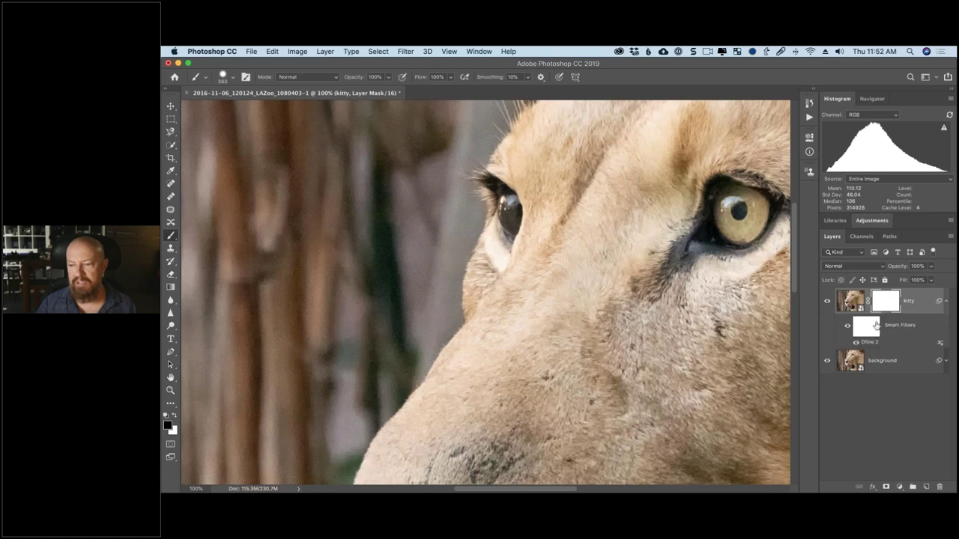
left_click(947, 303)
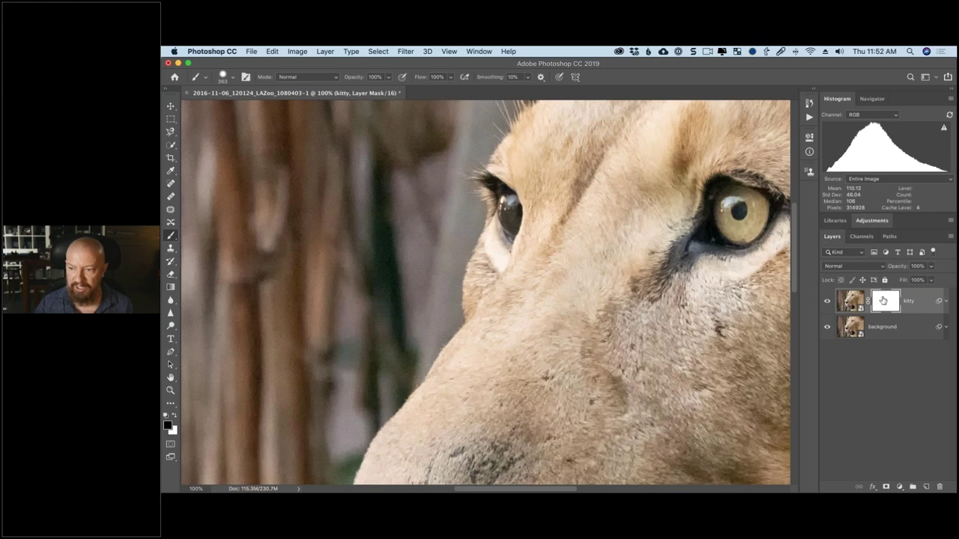
Invert the kitty layer mask to black and back to white twice to compare the masked and unmasked results.
key("super+i")
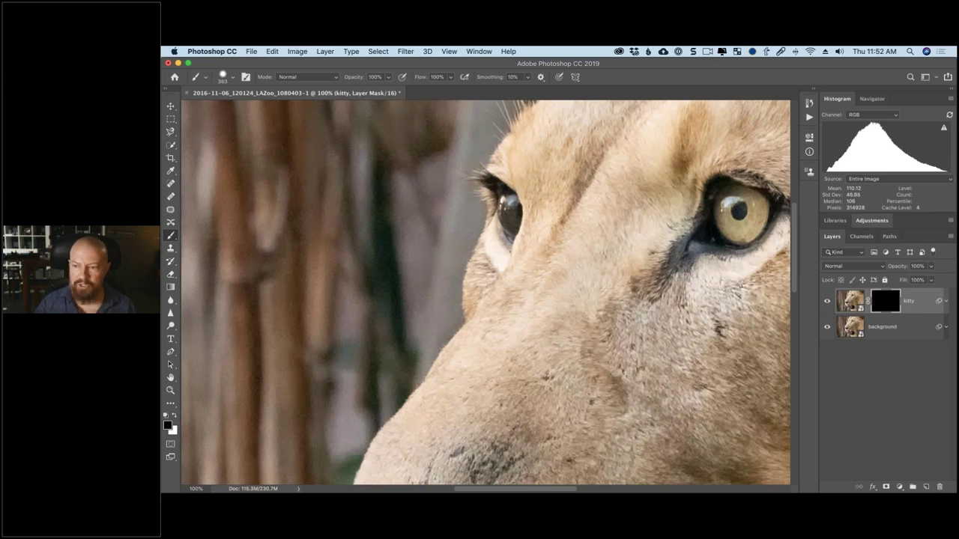
key("super+i")
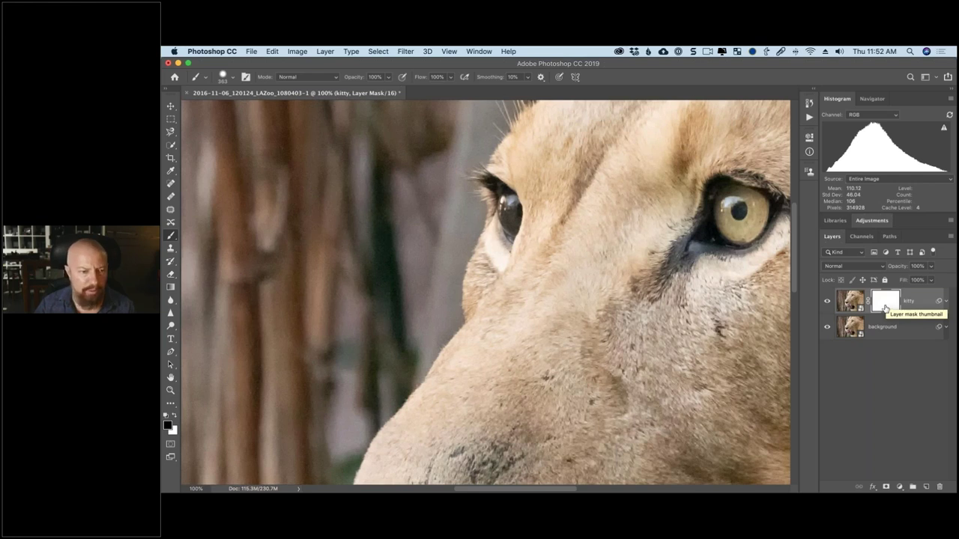
key("super+i")
key("super+i")
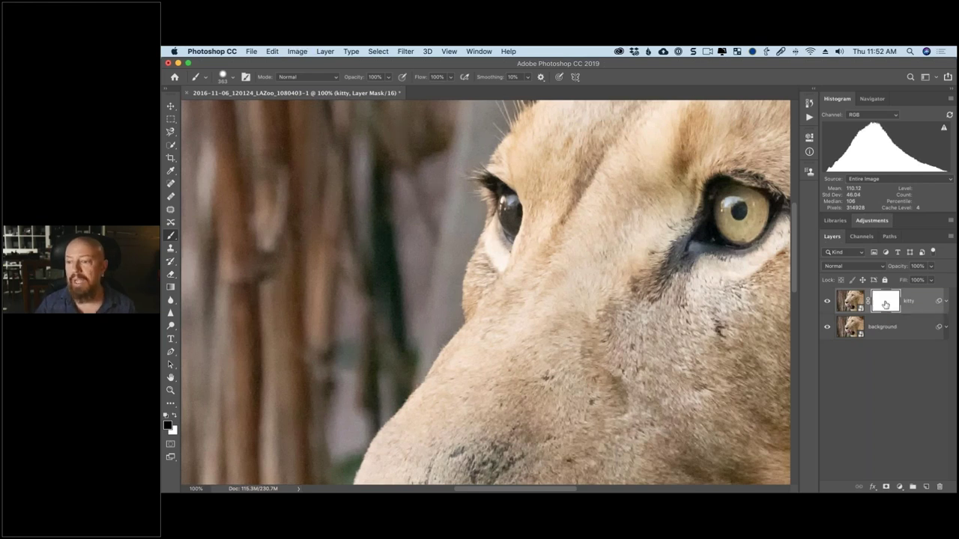
Toggle the kitty layer's visibility, leave it hidden, and invert its layer mask to black.
left_click(827, 301)
left_click(828, 301)
left_click(828, 301)
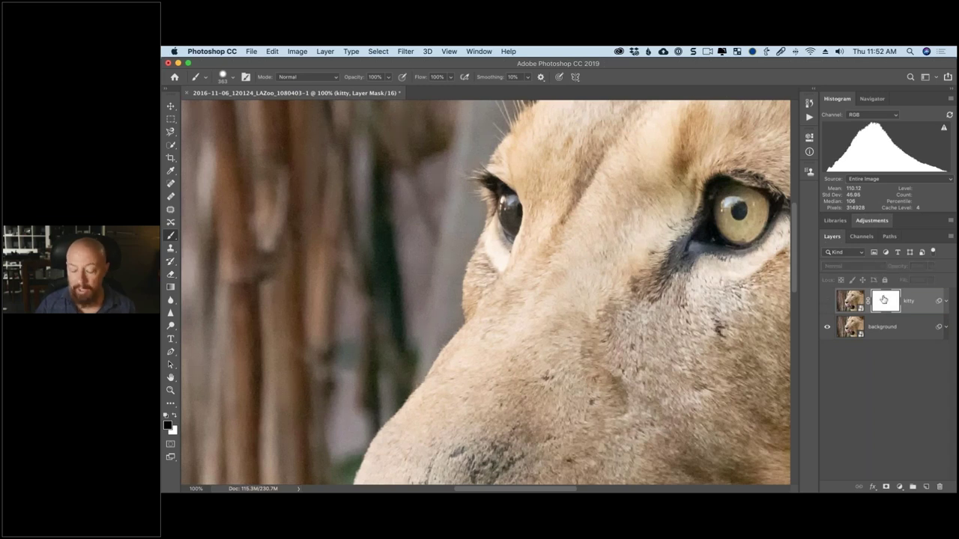
key("super+i")
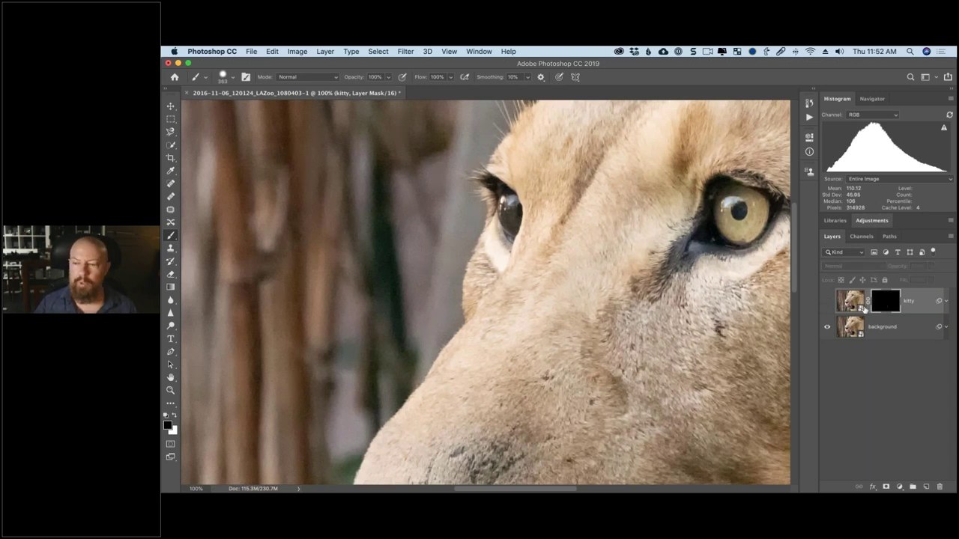
Show the kitty layer and try a white brush stroke on its mask along the lion's face, undoing the stroke.
left_click(827, 303)
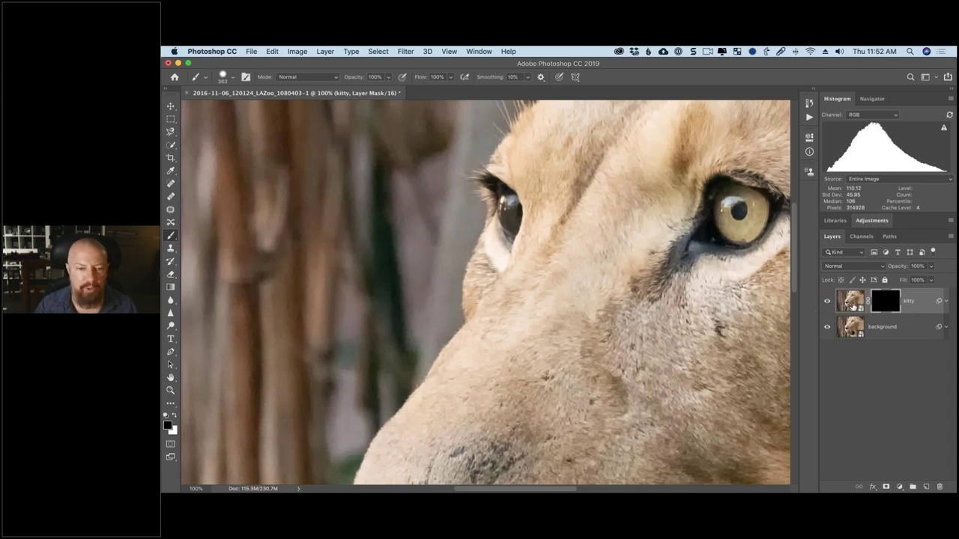
key("x")
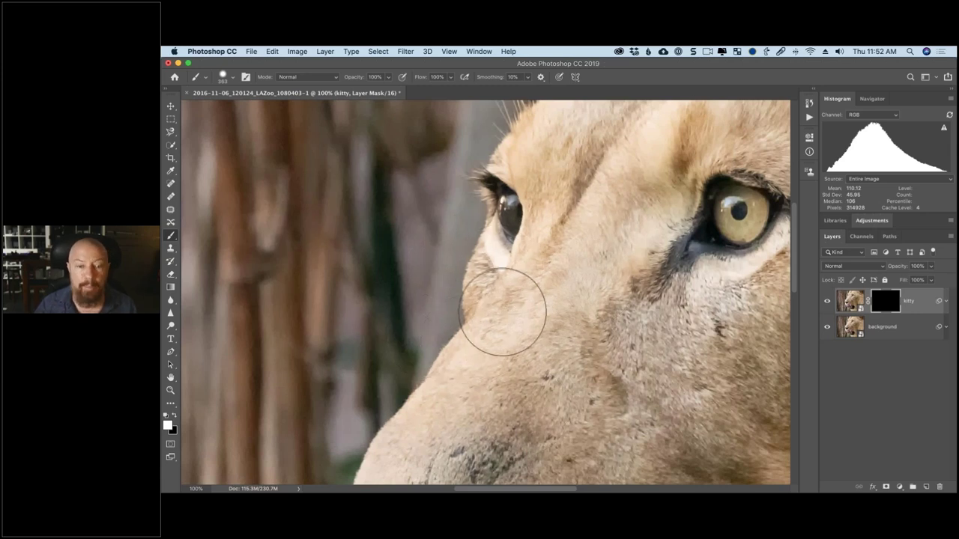
left_click_drag(502, 312, 457, 279)
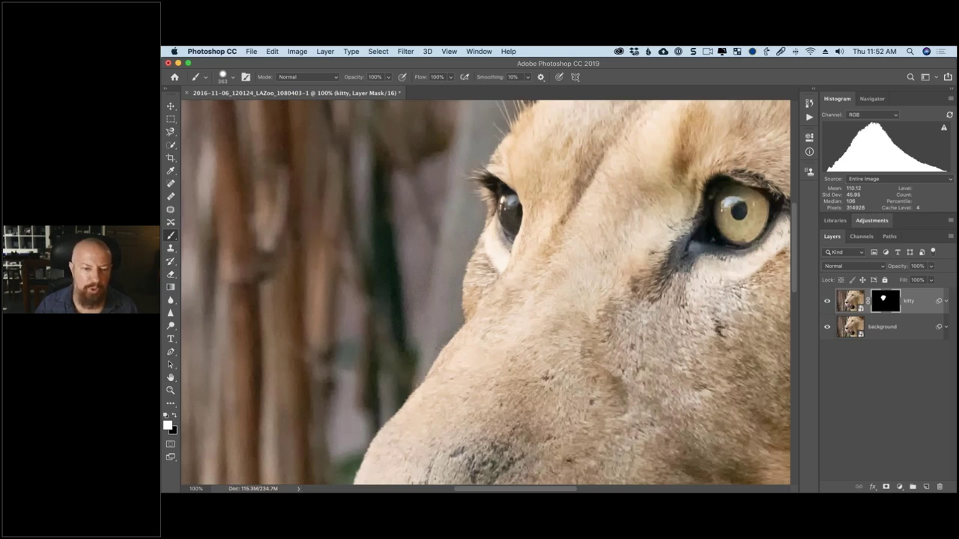
key("super+z")
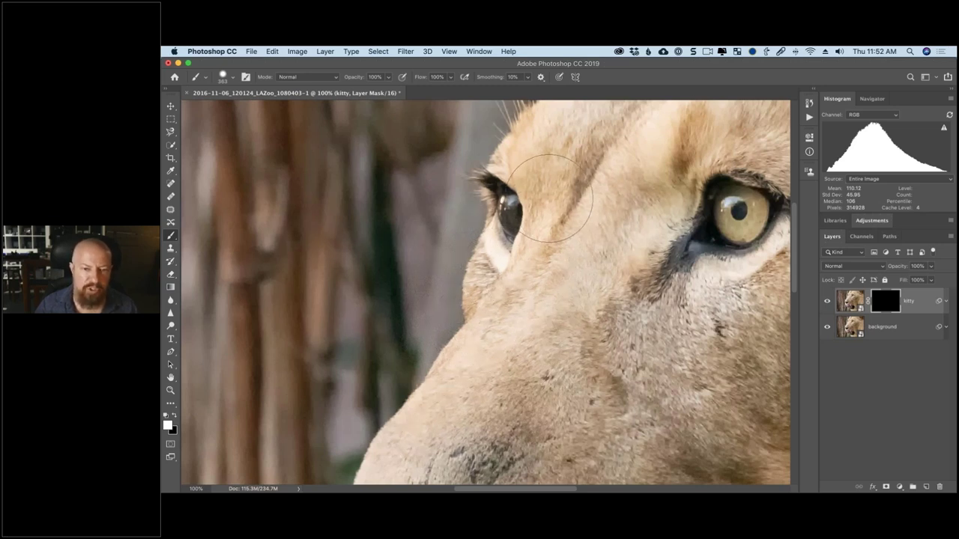
Paint the kitty layer mask white just inside the lion's outline, from the forehead down the muzzle and tongue to the chin.
left_click_drag(550, 199, 591, 203)
scroll(591, 203, "down", 2)
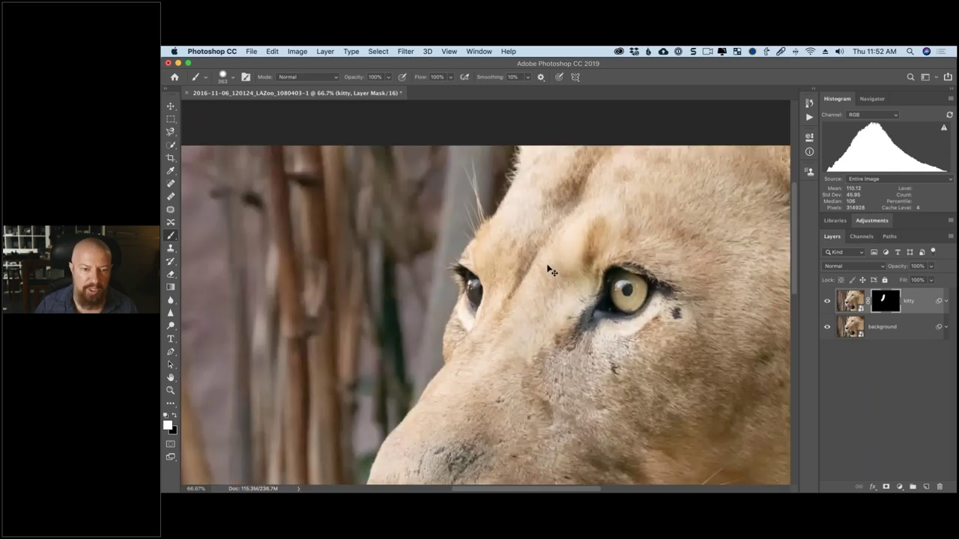
scroll(550, 271, "down", 1)
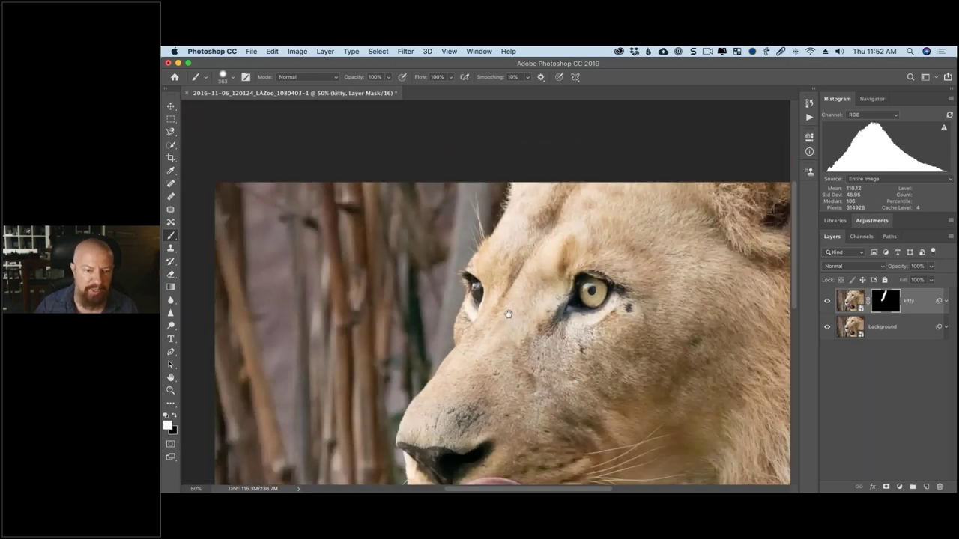
scroll(508, 315, "down", 5)
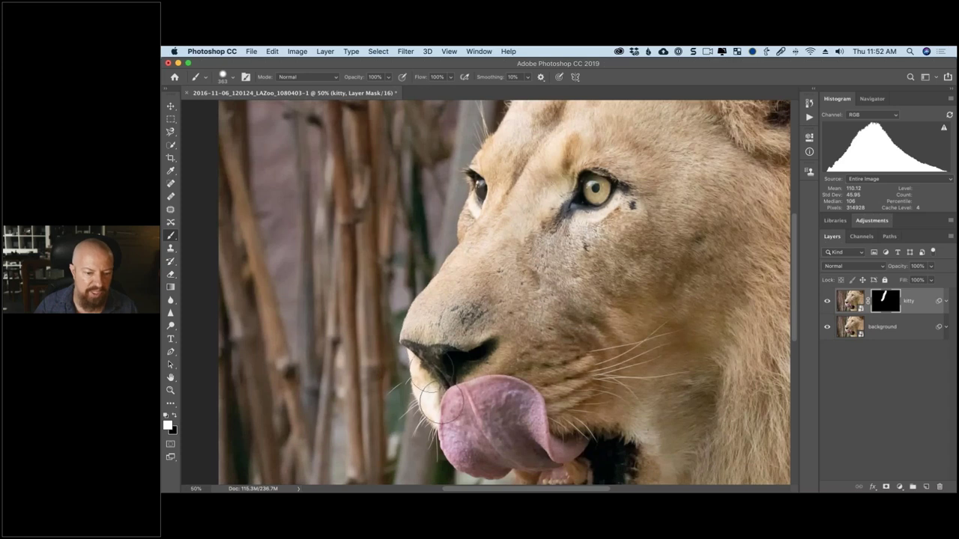
mouse_move(432, 395)
left_mouse_down()
mouse_move(466, 443)
mouse_move(493, 444)
left_mouse_up()
scroll(479, 279, "down", 1)
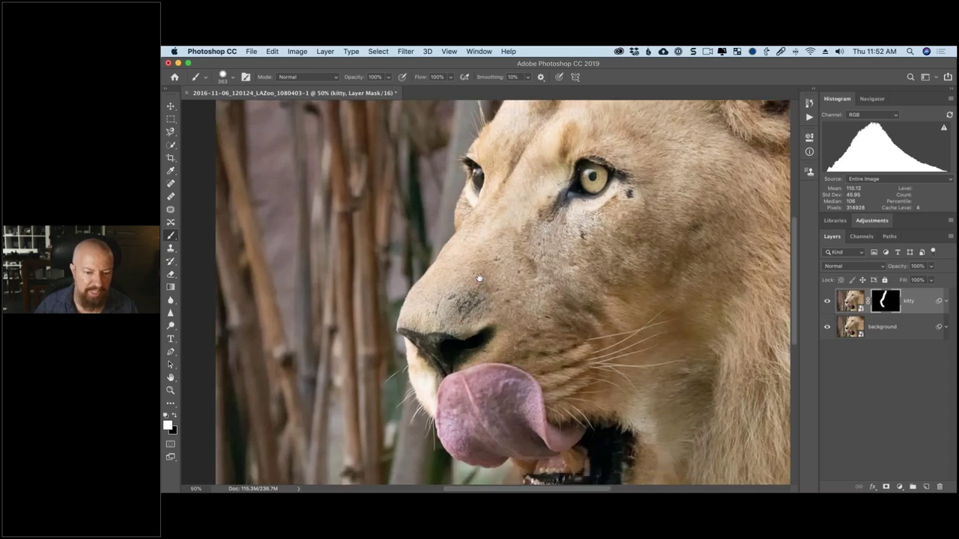
scroll(479, 279, "down", 5)
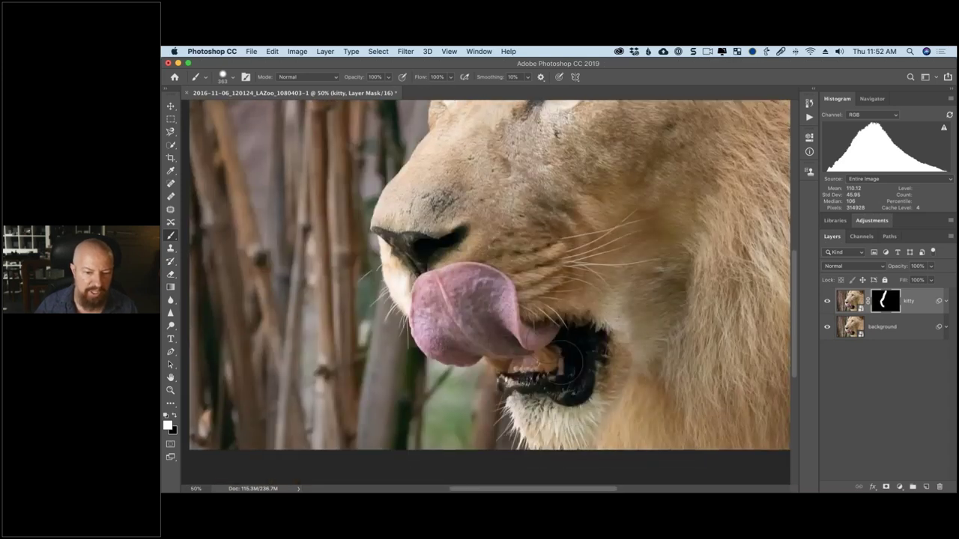
left_click_drag(567, 362, 517, 310)
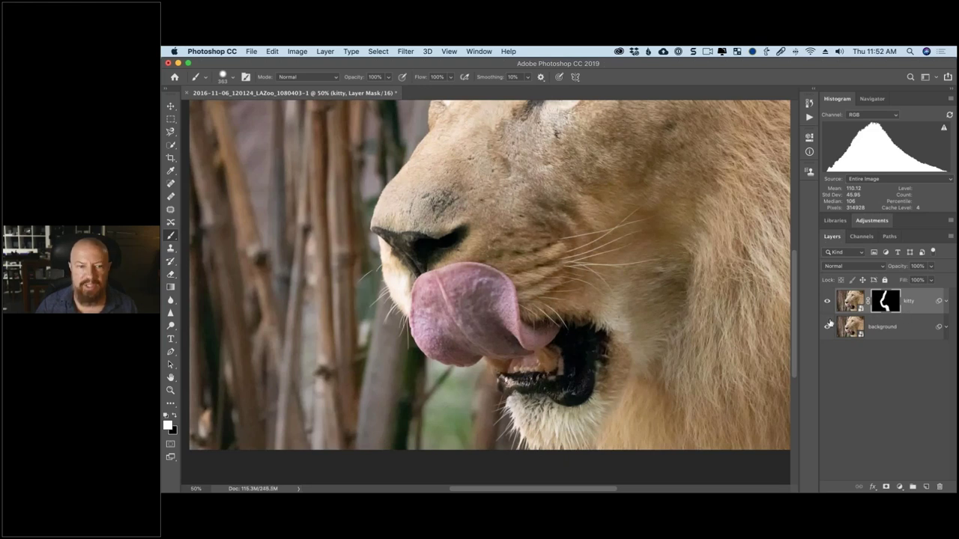
Examine the painted edge around the lion's eyes and muzzle at 100% magnification.
scroll(495, 324, "up", 10)
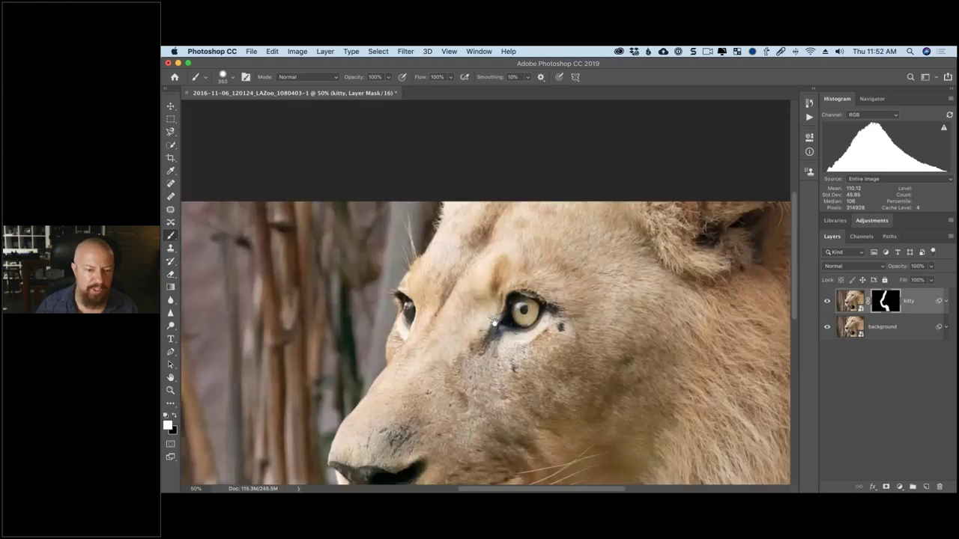
scroll(494, 324, "up", 3)
scroll(442, 367, "down", 5)
scroll(442, 367, "left", 2)
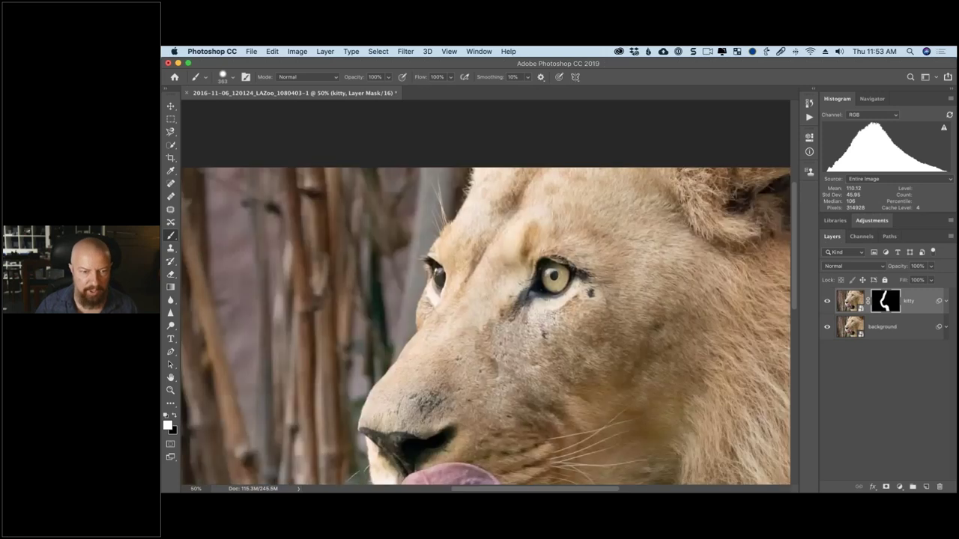
key("super+1")
scroll(487, 292, "left", 4)
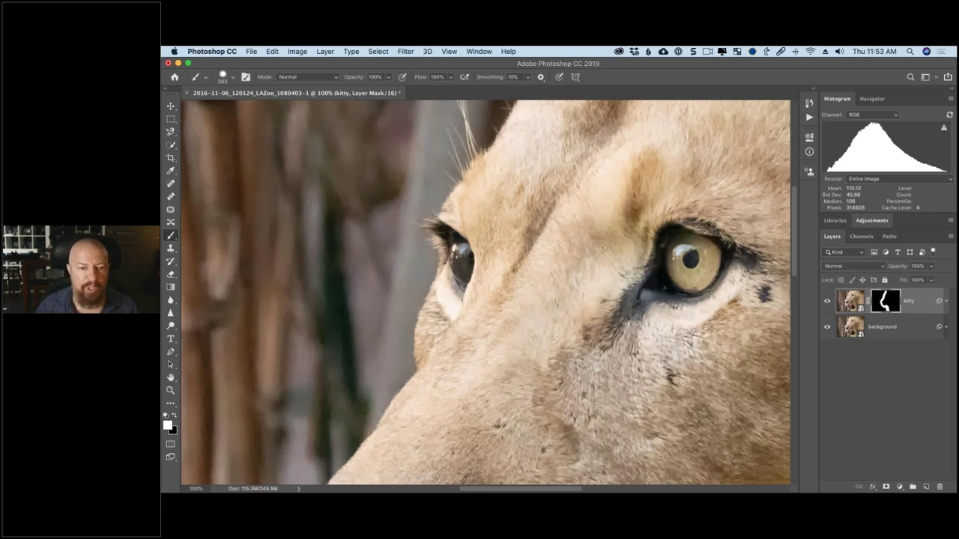
left_click(514, 306)
View the kitty layer mask on its own, fill its lion side with white using the Paint Bucket, and return to the image.
left_click(885, 301, "alt")
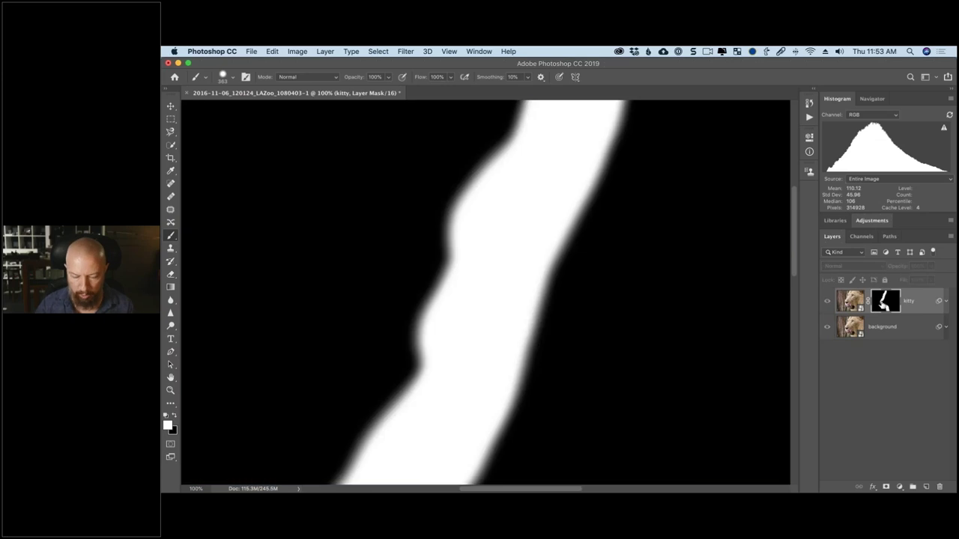
key("super+0")
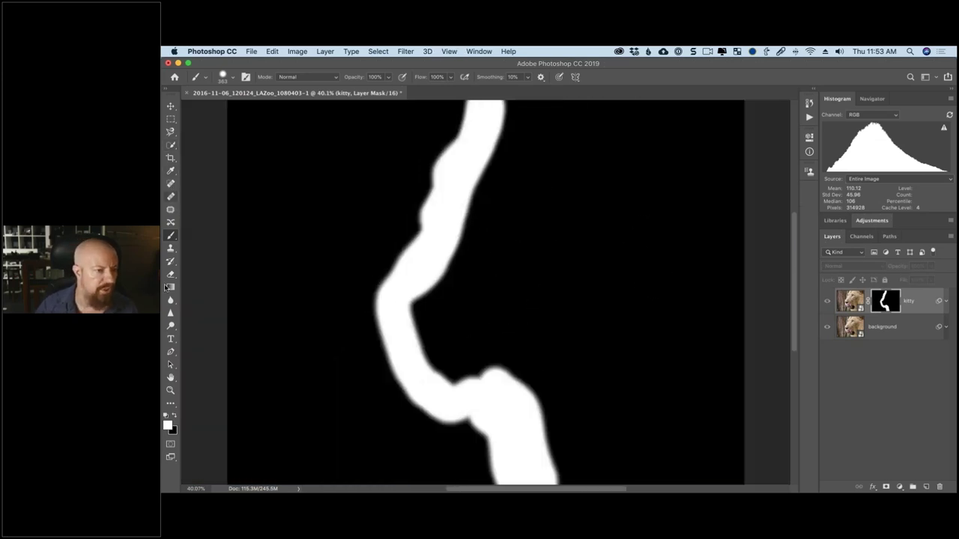
left_click(170, 403)
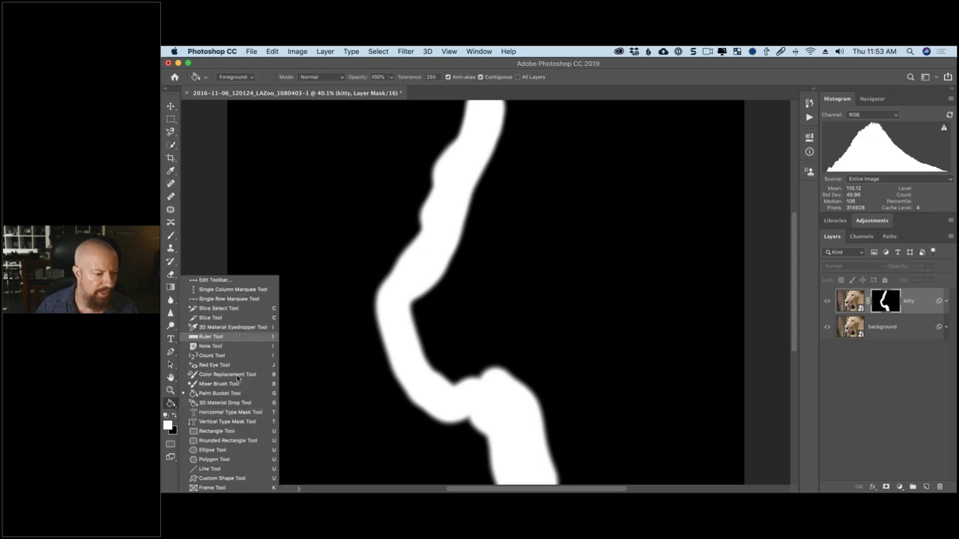
left_click(240, 393)
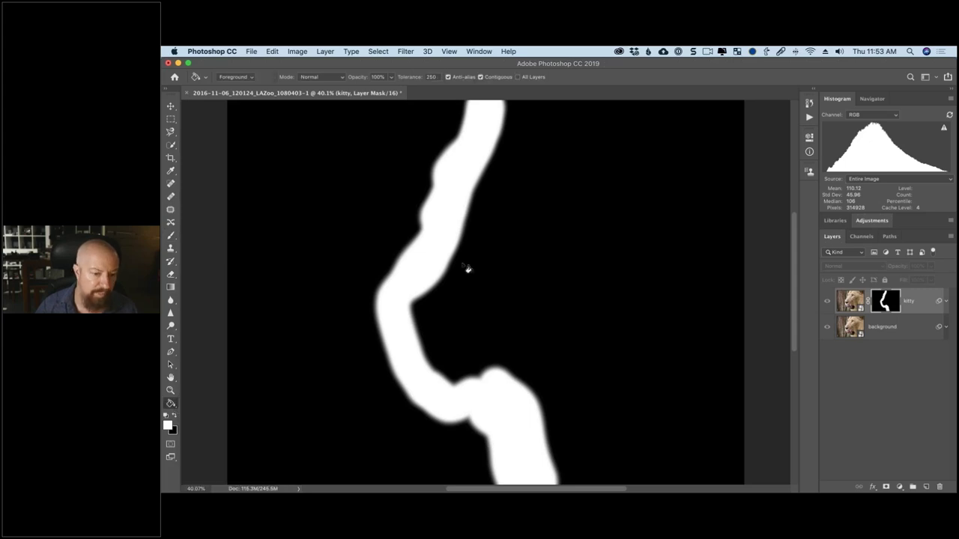
left_click(597, 241)
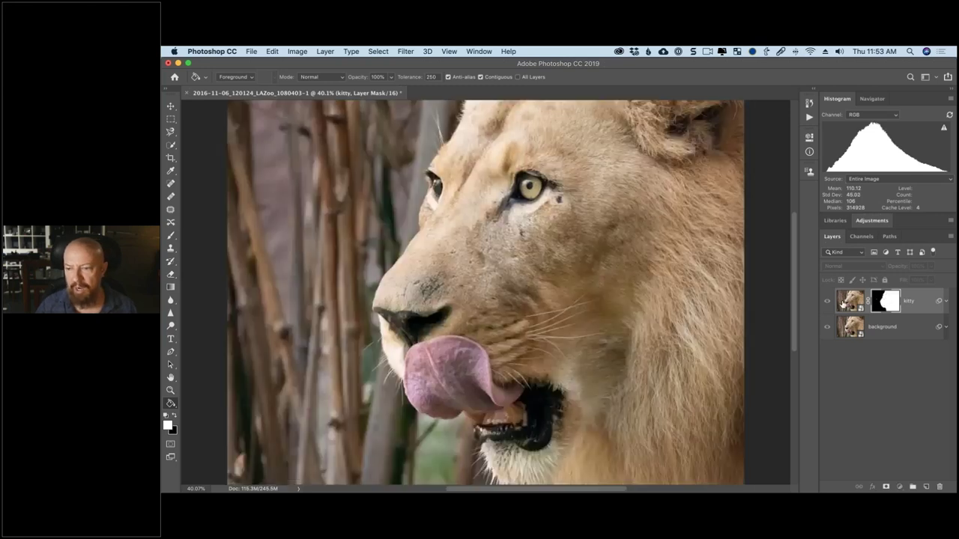
left_click(846, 302)
Hide and show the background and kitty layers in turn to compare the masked lion with the background layer.
left_click(827, 326)
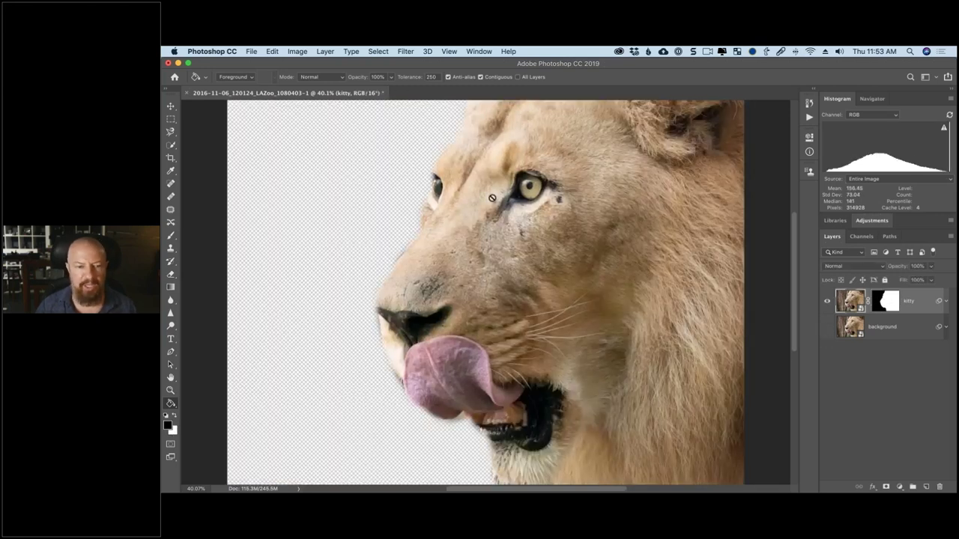
left_click(828, 302)
left_click(827, 327)
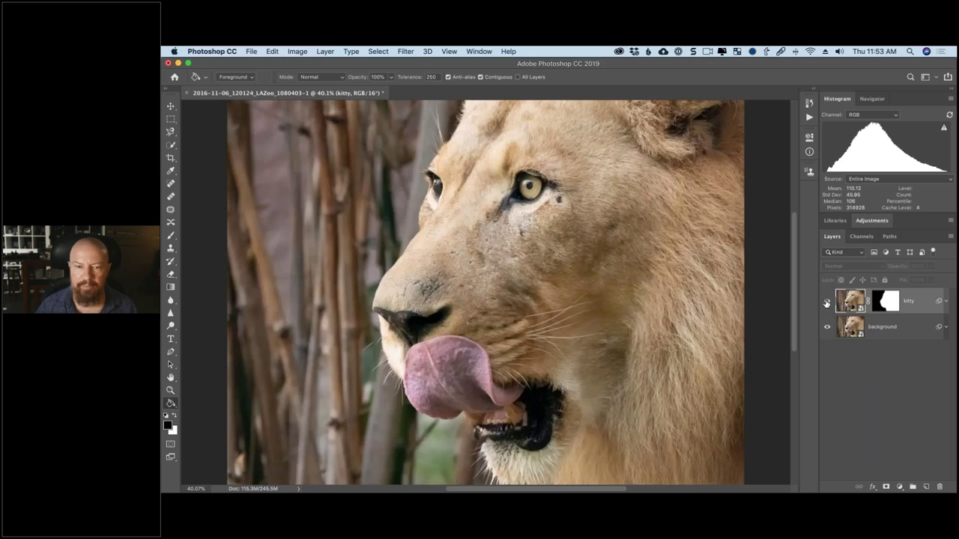
left_click(827, 301)
Inspect the mask transition around the lion's far eye and brow whiskers at 100% to 300%, and return to the full image.
key("super+1")
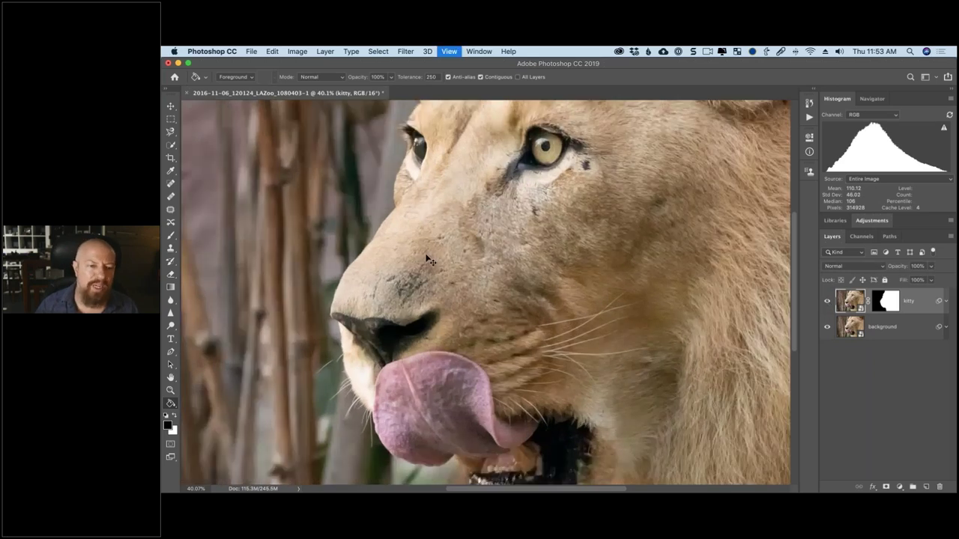
scroll(447, 327, "up", 10)
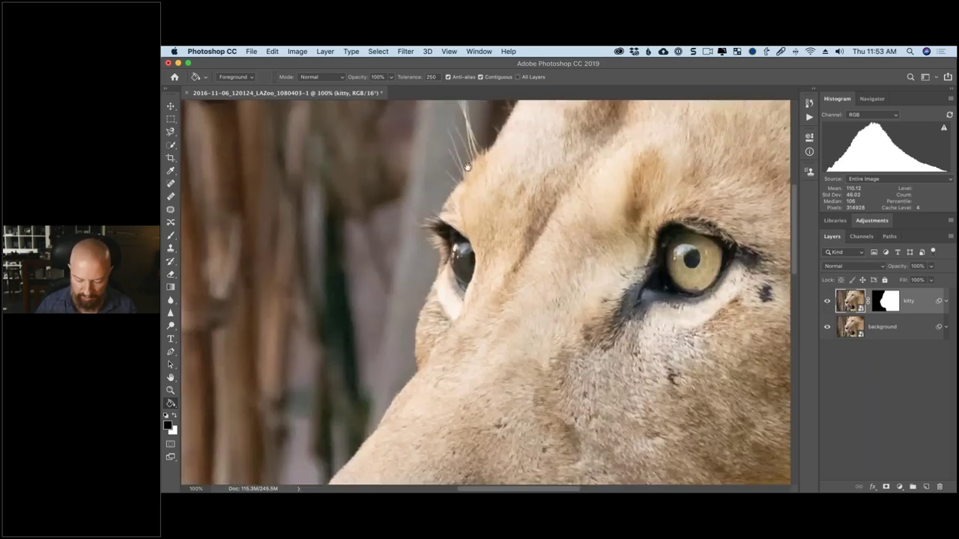
key("super+equal")
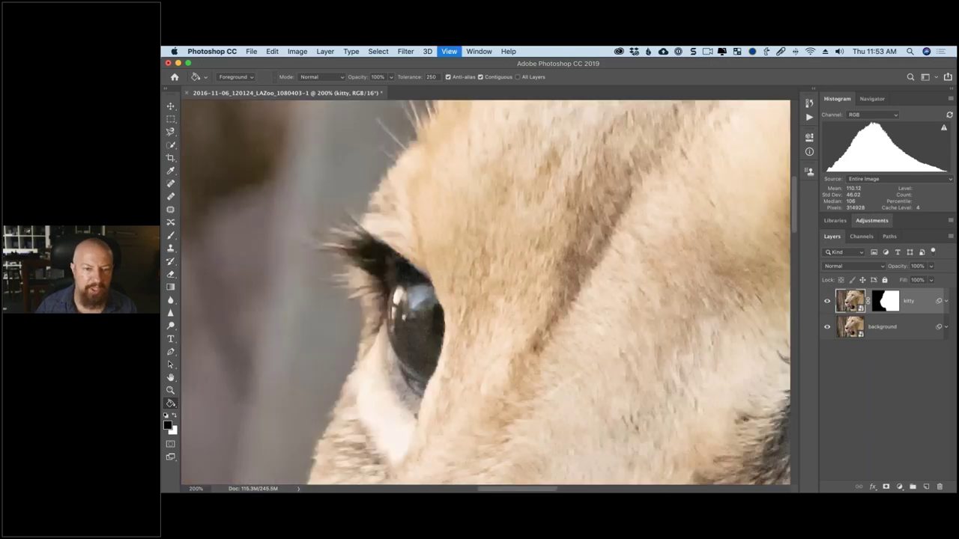
key("super+equal")
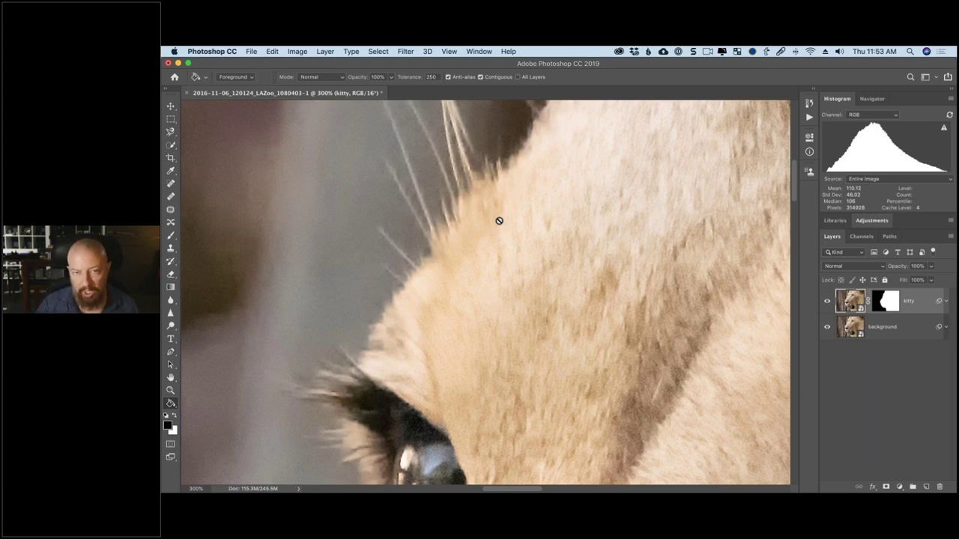
key("super+0")
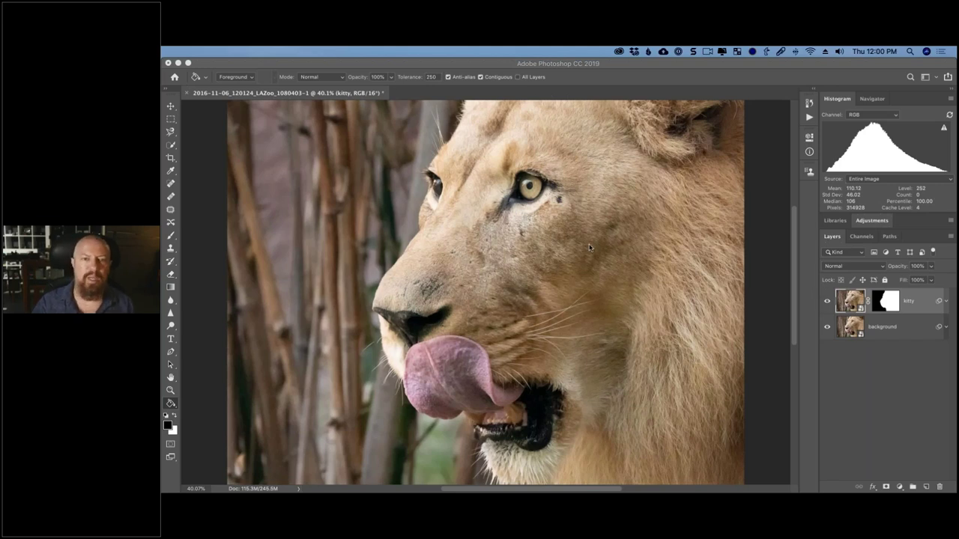
Review the file formats available for saving the layered photo, and cancel without saving.
key("super+s")
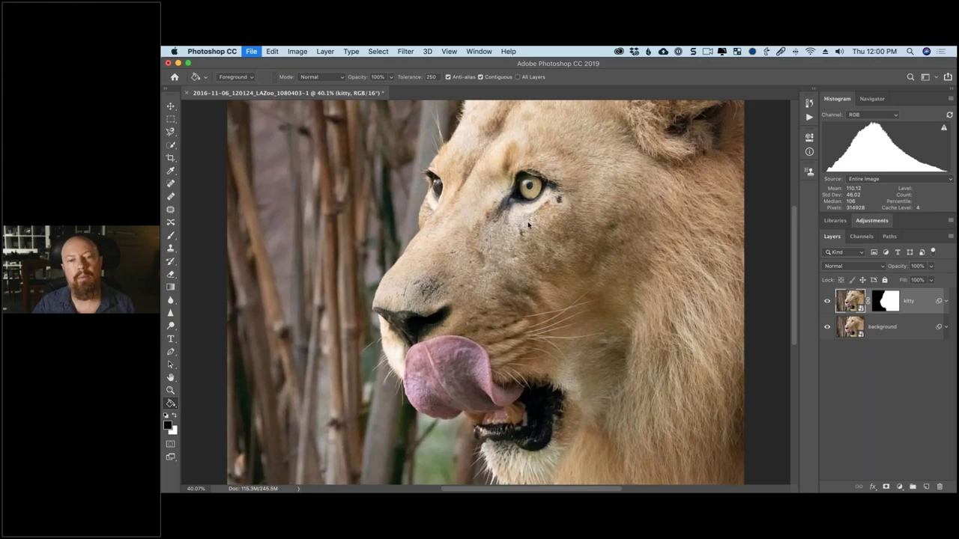
left_click(567, 236)
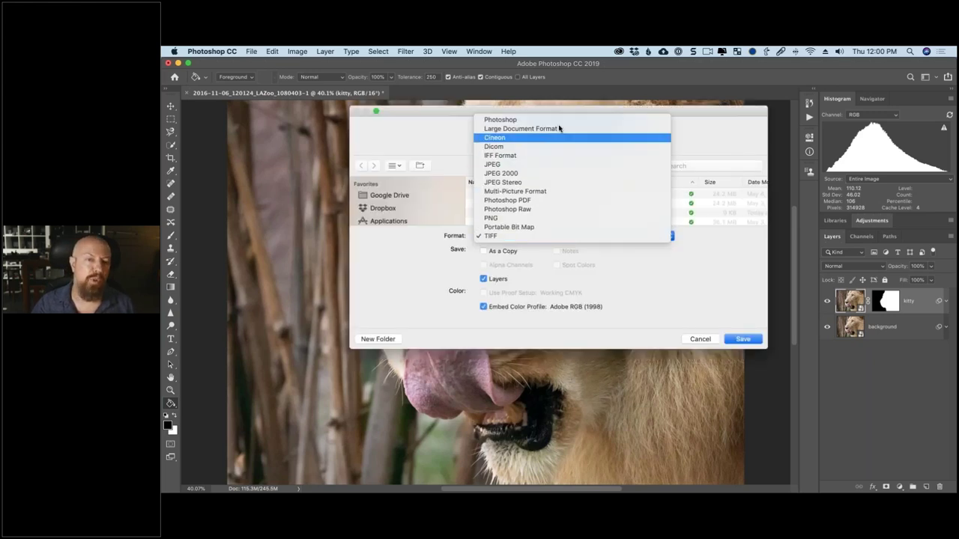
left_click(726, 281)
left_click(701, 338)
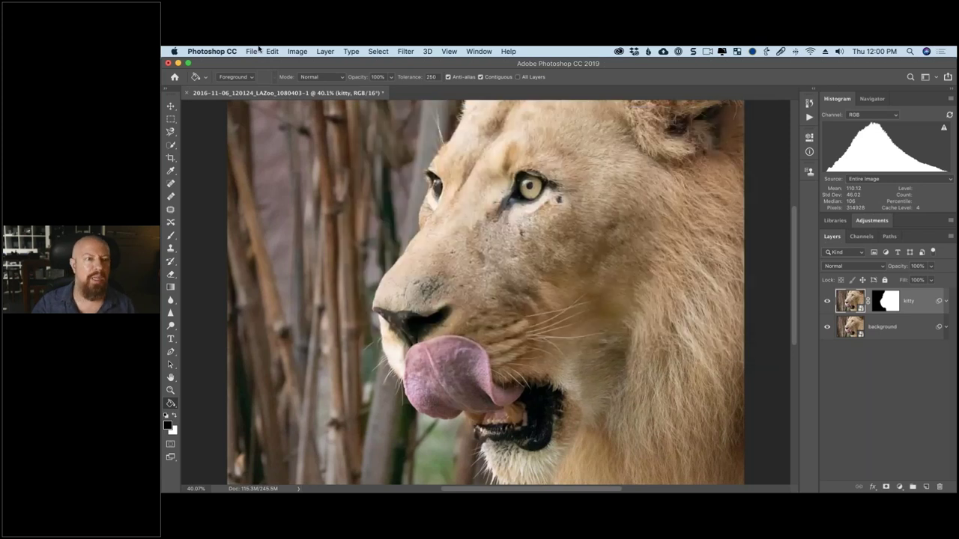
Look over the available export options for the photo without exporting.
left_click(252, 51)
mouse_move(315, 179)
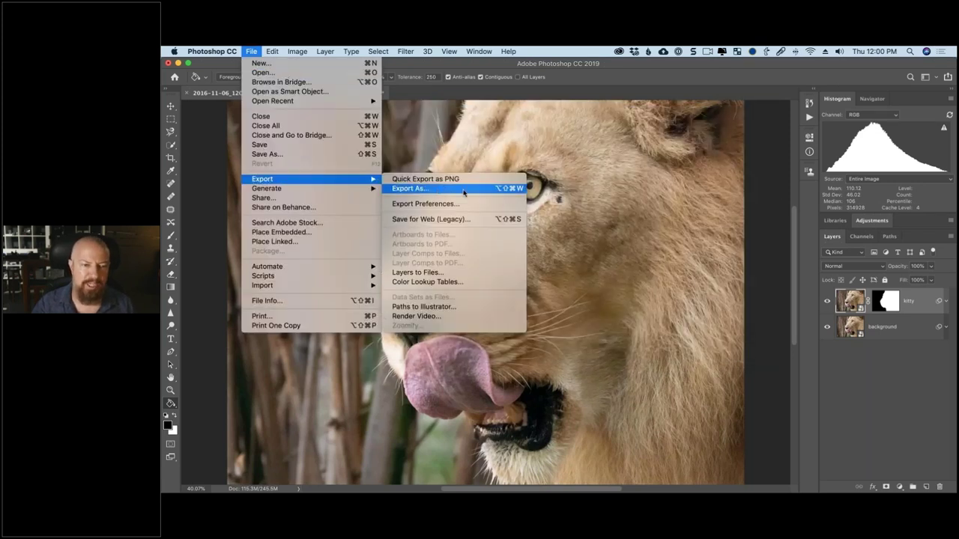
left_click(609, 188)
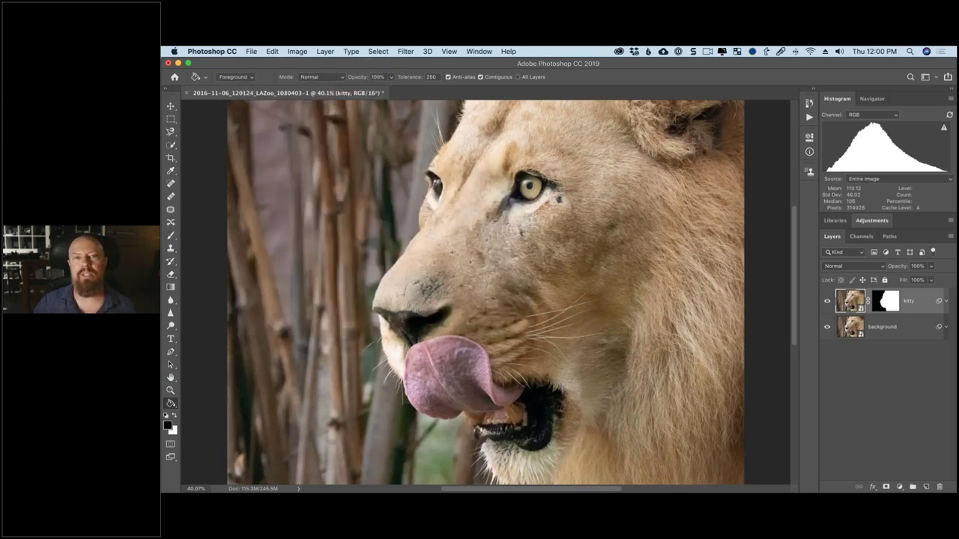